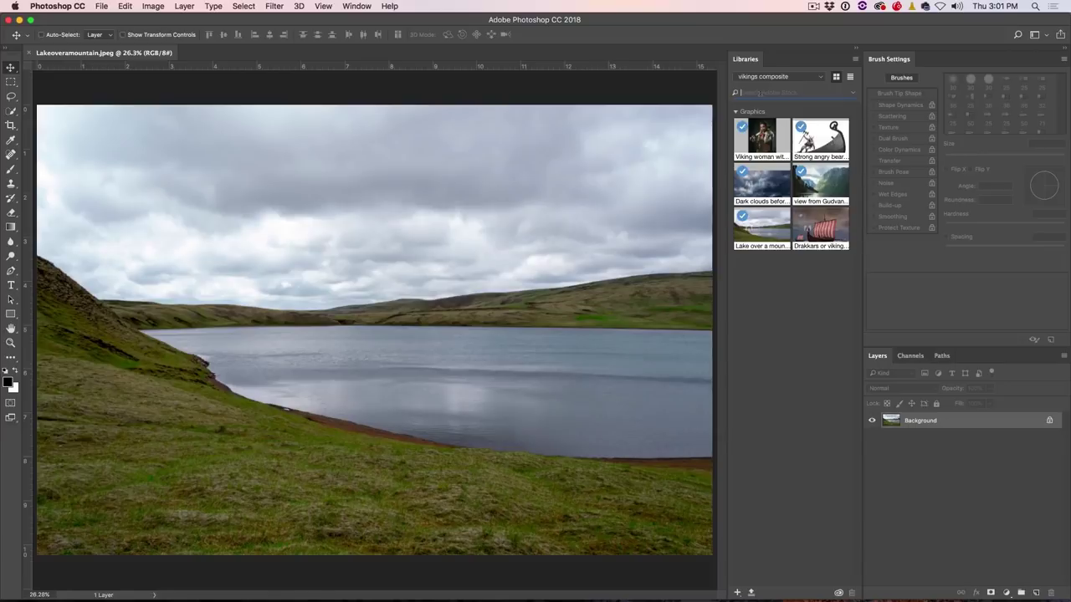
# - Search Adobe Stock for "viking" from the vikings composite library and browse the photo results
pyautogui.write('viking')
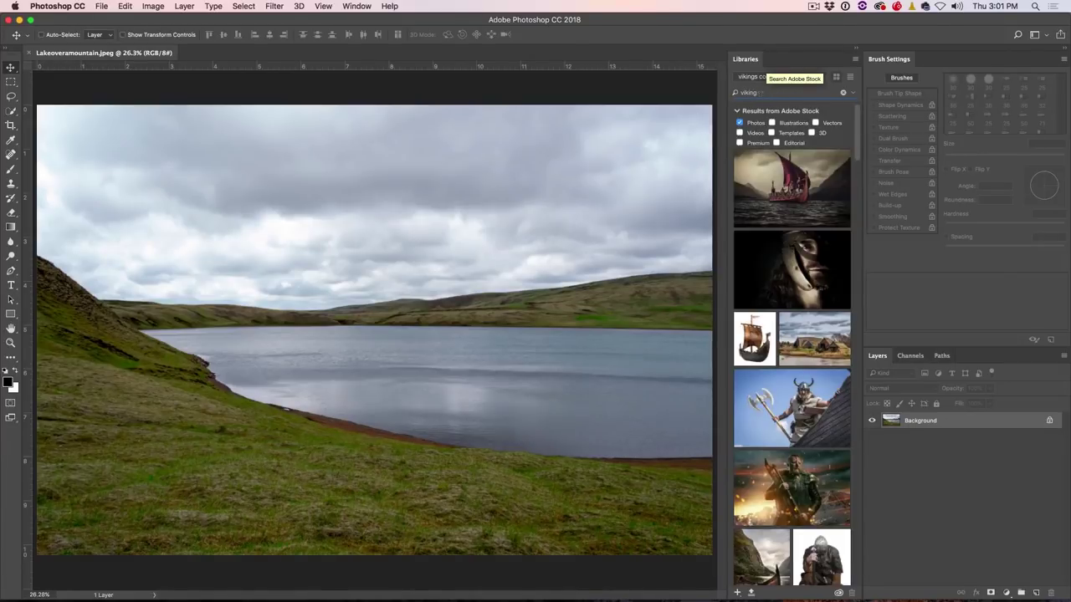
pyautogui.moveTo(766, 159)
pyautogui.scroll(-5, 815, 204)
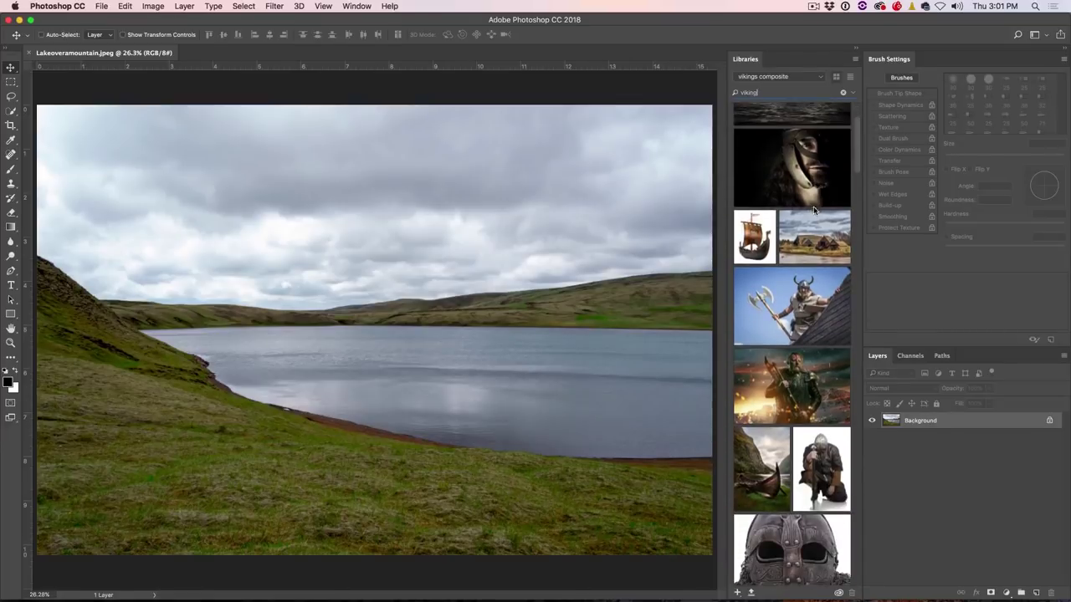
pyautogui.scroll(-2, 801, 297)
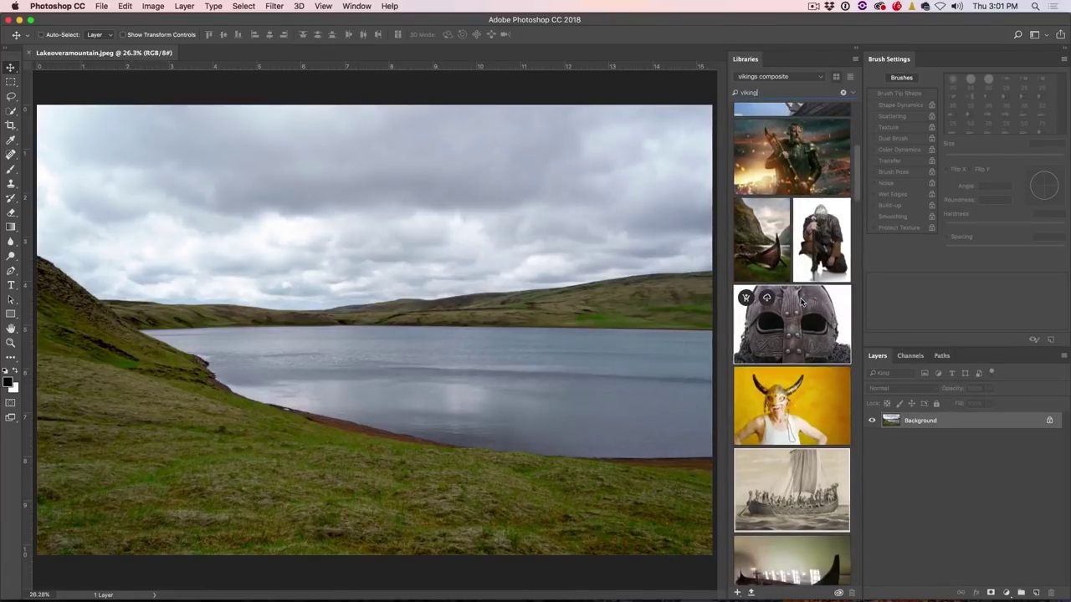
pyautogui.scroll(-3, 799, 289)
pyautogui.scroll(3, 793, 269)
pyautogui.scroll(4, 793, 269)
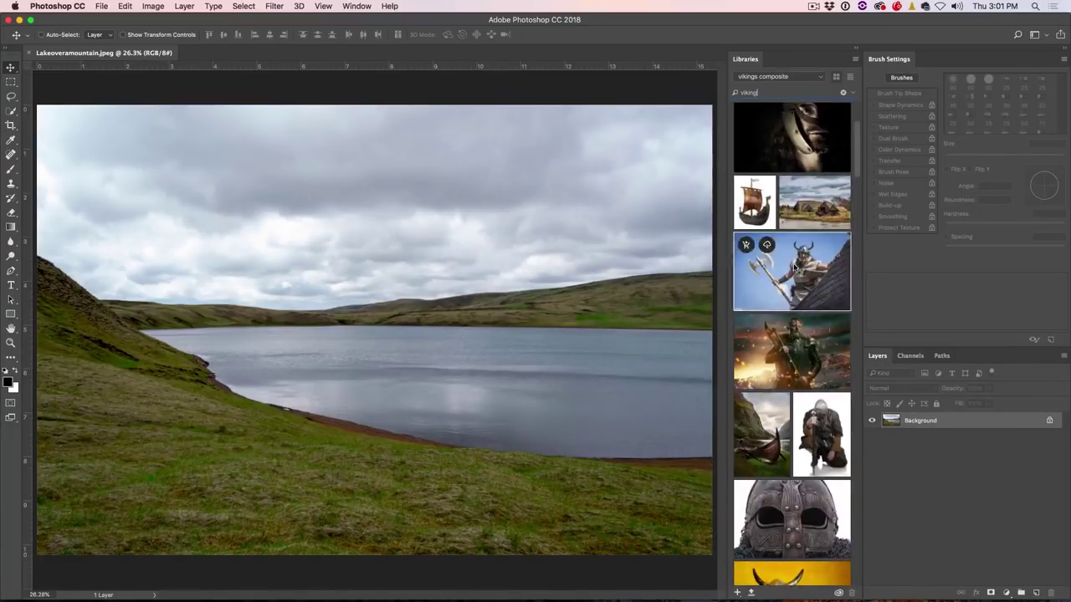
# - View the web details of the armoured Viking photo with the axe and fiery background, and show all images of its series
pyautogui.rightClick(789, 338)
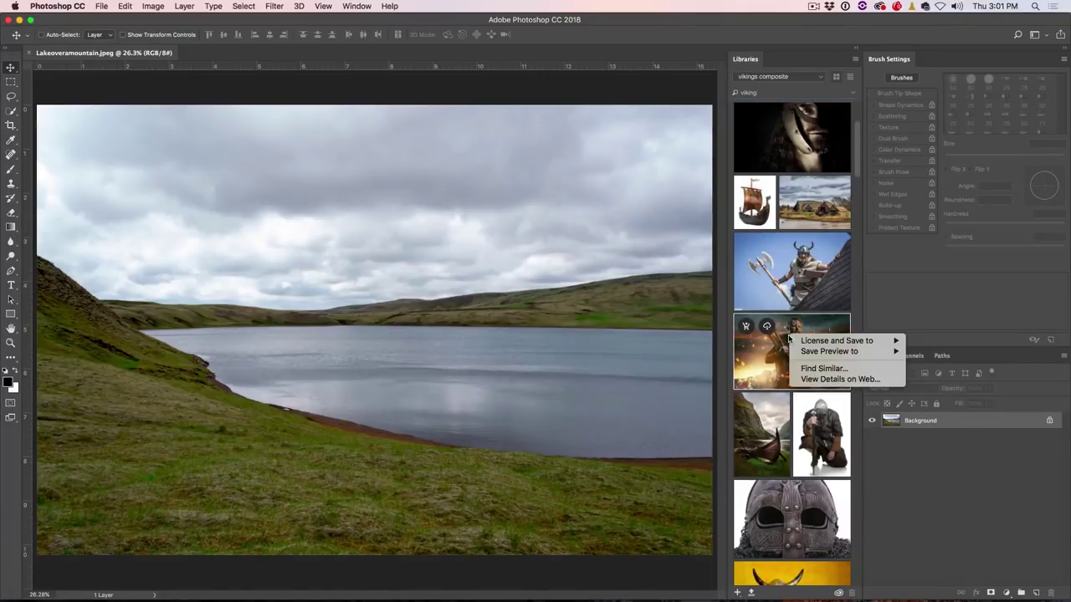
pyautogui.click(812, 379)
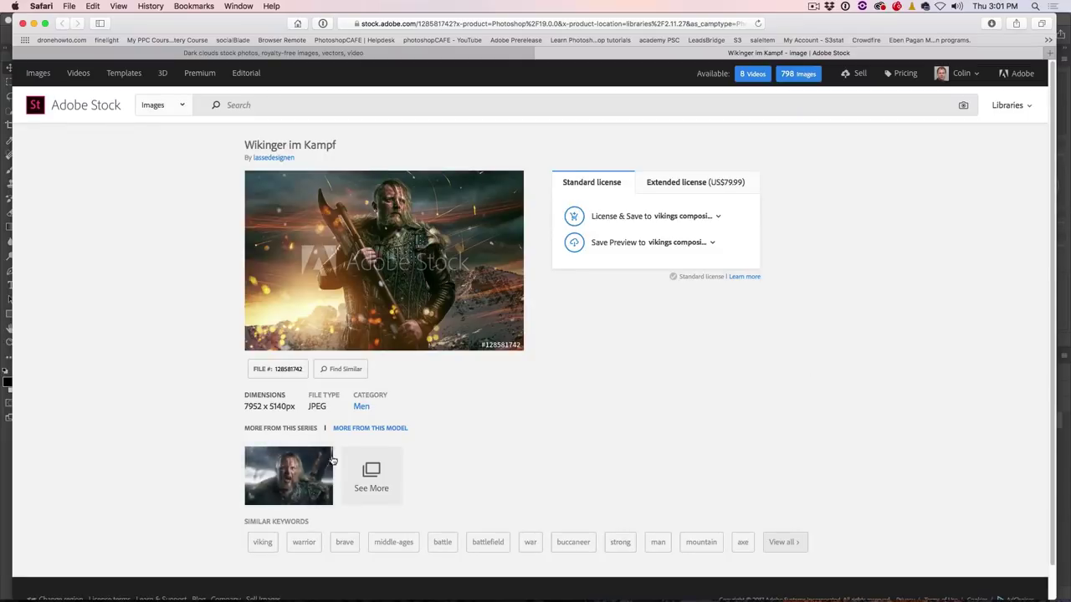
pyautogui.click(378, 460)
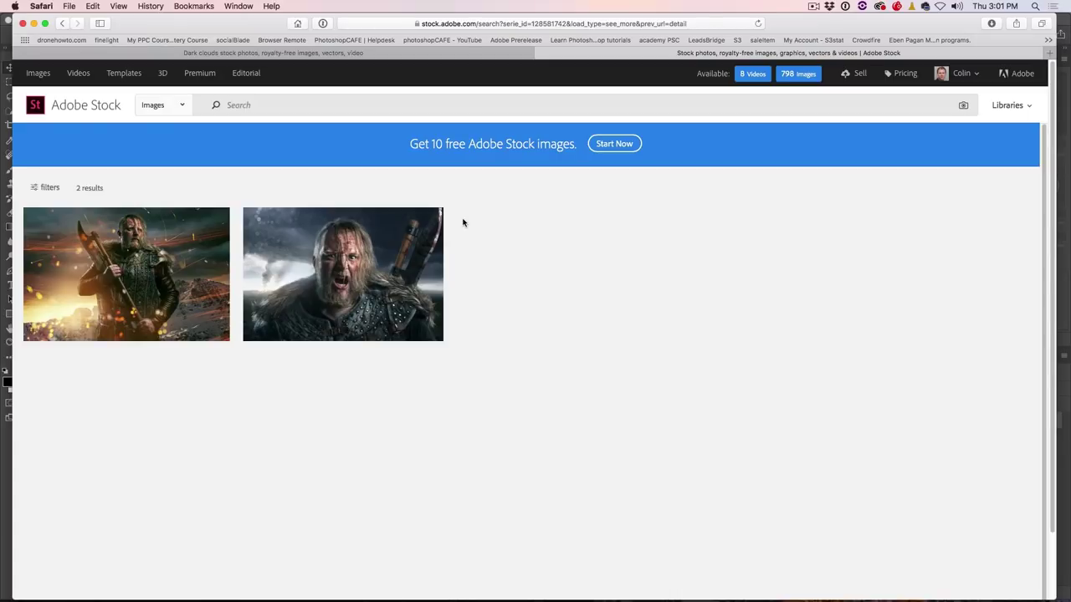
# - Save a preview of the shouting Viking close-up to the vikings composite library
pyautogui.moveTo(435, 242)
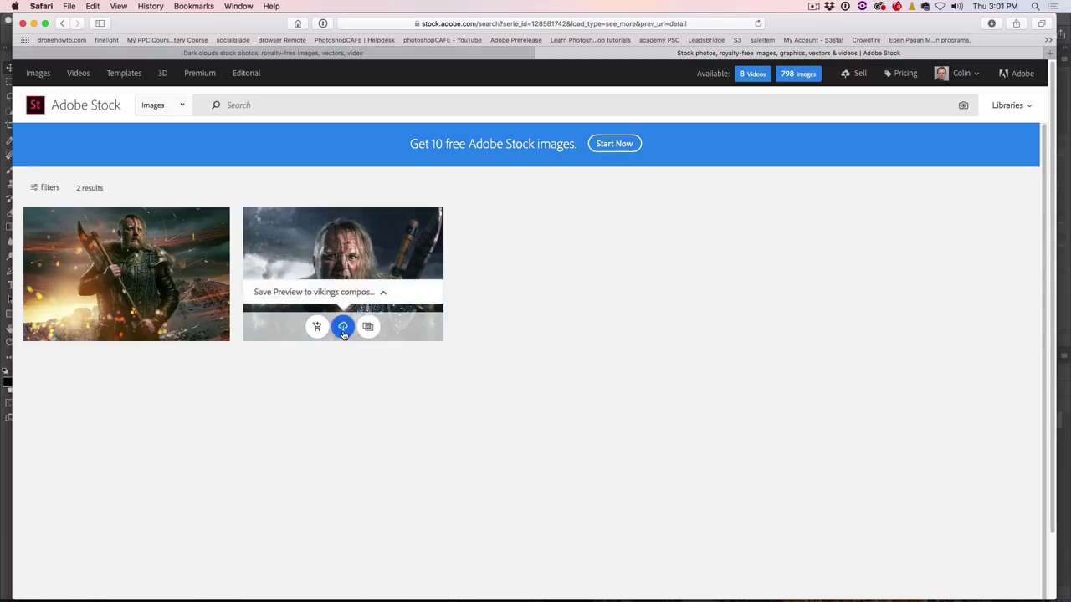
pyautogui.click(384, 296)
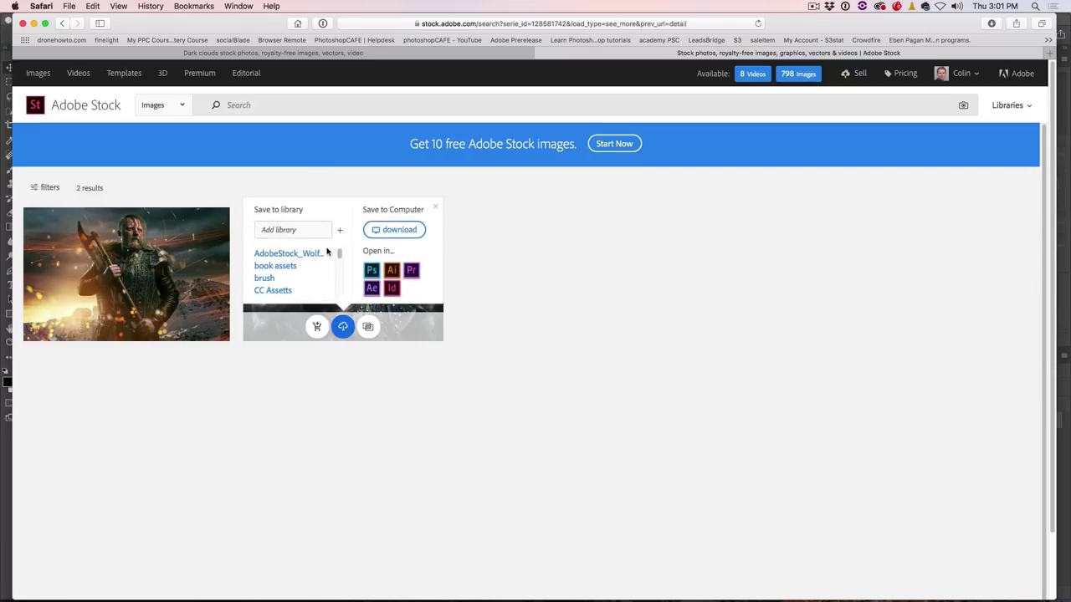
pyautogui.moveTo(338, 253); pyautogui.dragTo(339, 291)
pyautogui.click(285, 292)
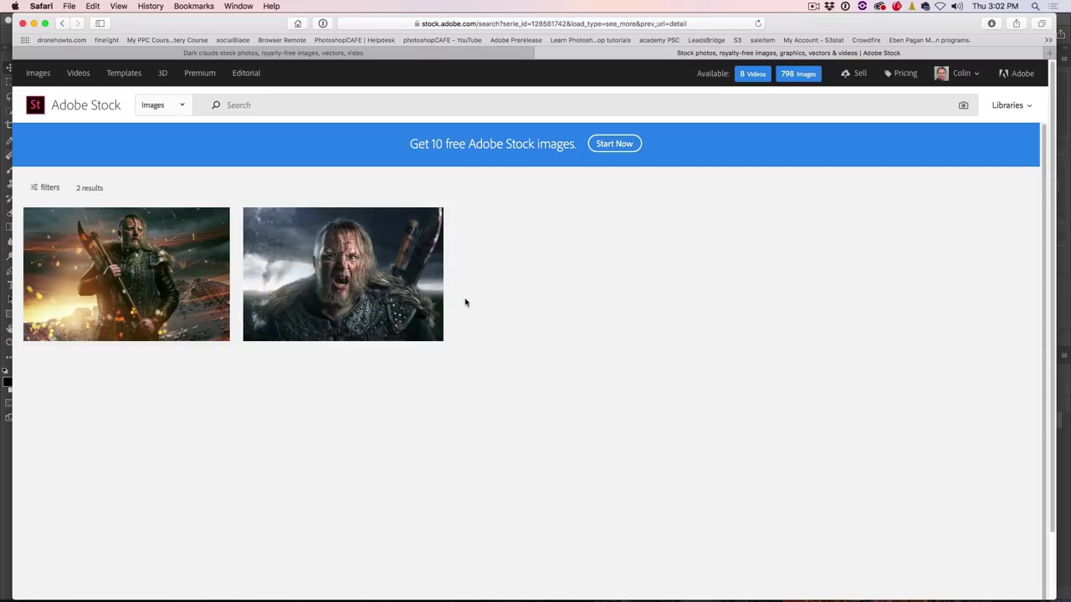
# - Search Adobe Stock for "viking warrior" and browse the results for a warrior with ships in the background
pyautogui.click(260, 104)
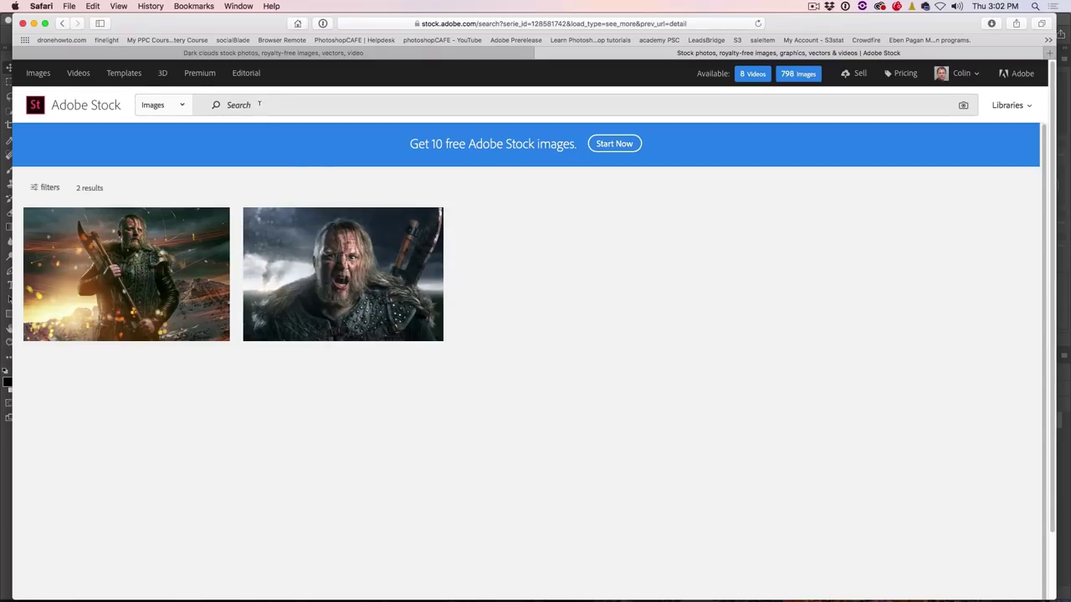
pyautogui.write('viking')
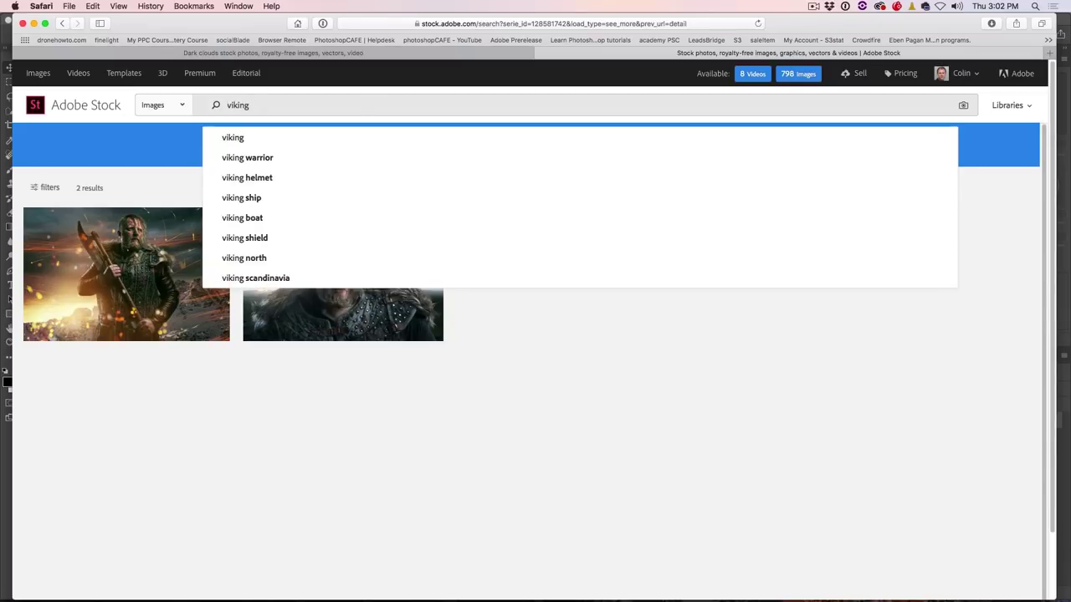
pyautogui.click(244, 158)
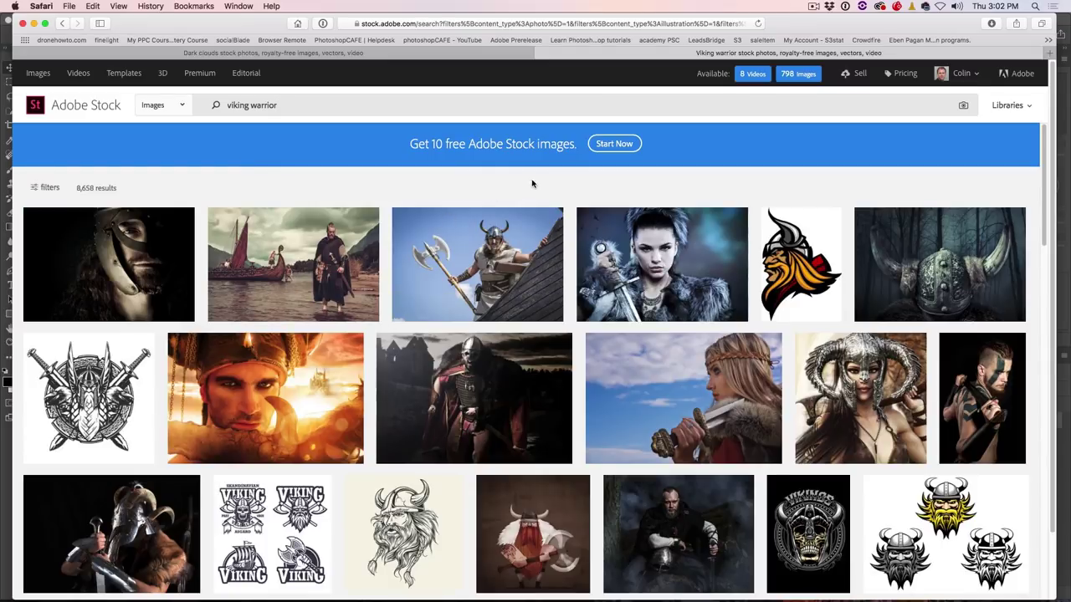
pyautogui.scroll(-8, 532, 209)
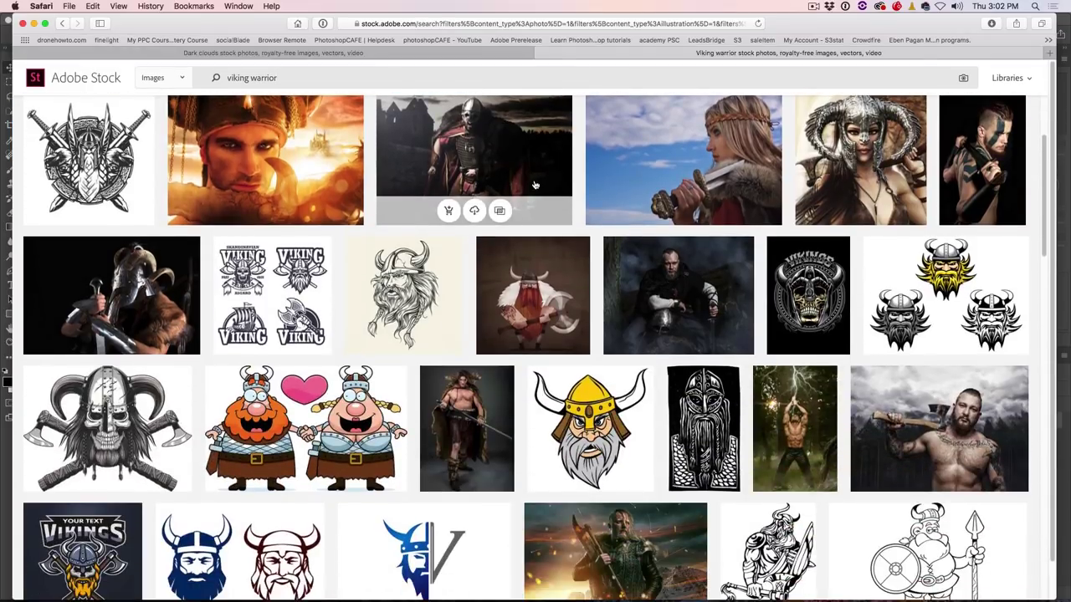
pyautogui.scroll(-1, 535, 185)
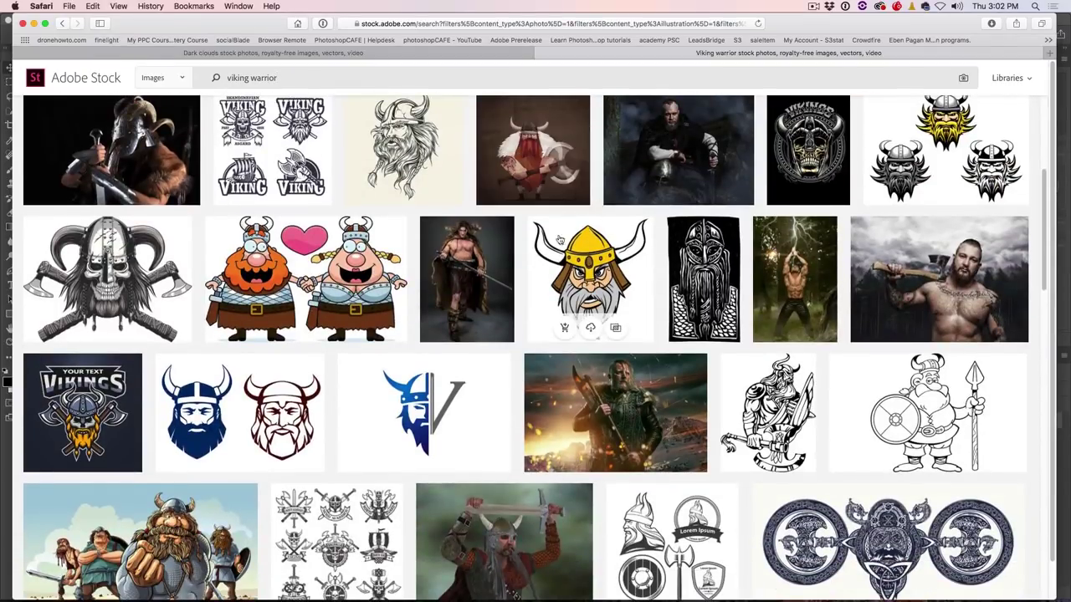
pyautogui.scroll(-2, 566, 243)
pyautogui.scroll(-10, 645, 287)
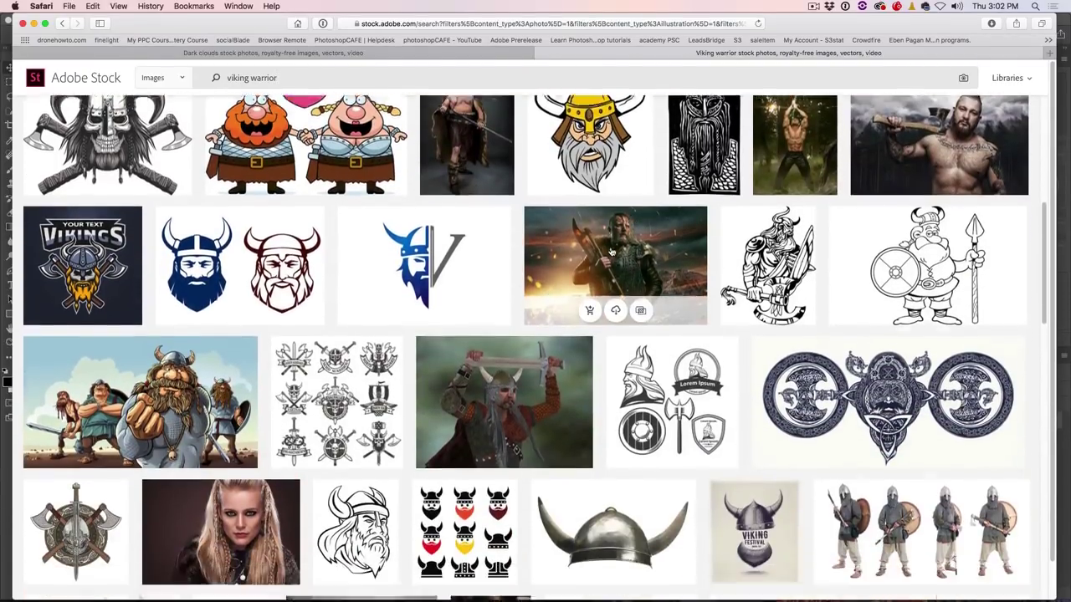
pyautogui.scroll(-4, 591, 259)
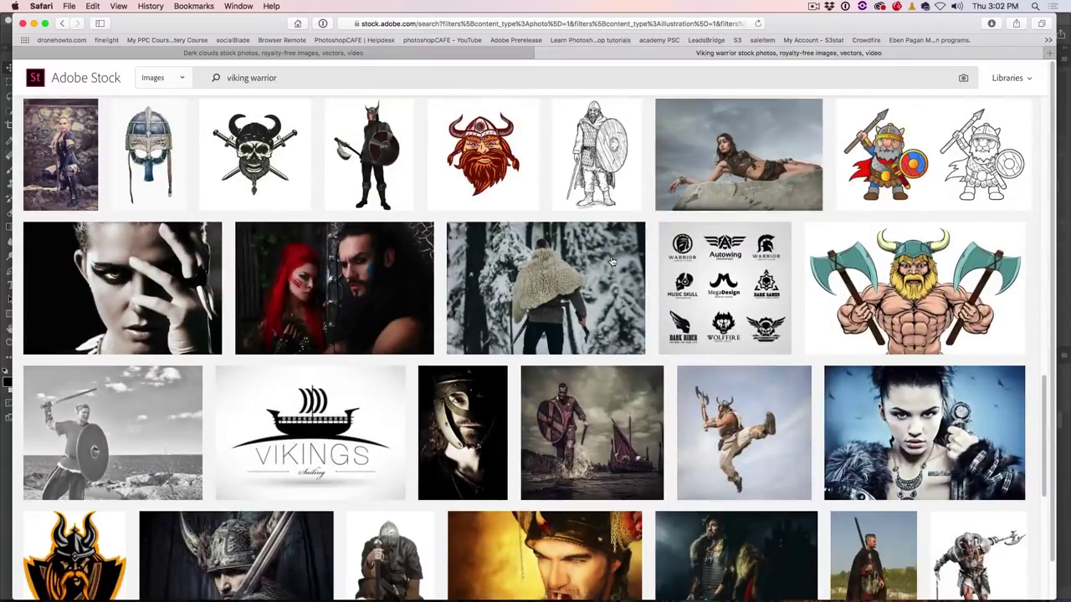
pyautogui.scroll(-3, 566, 258)
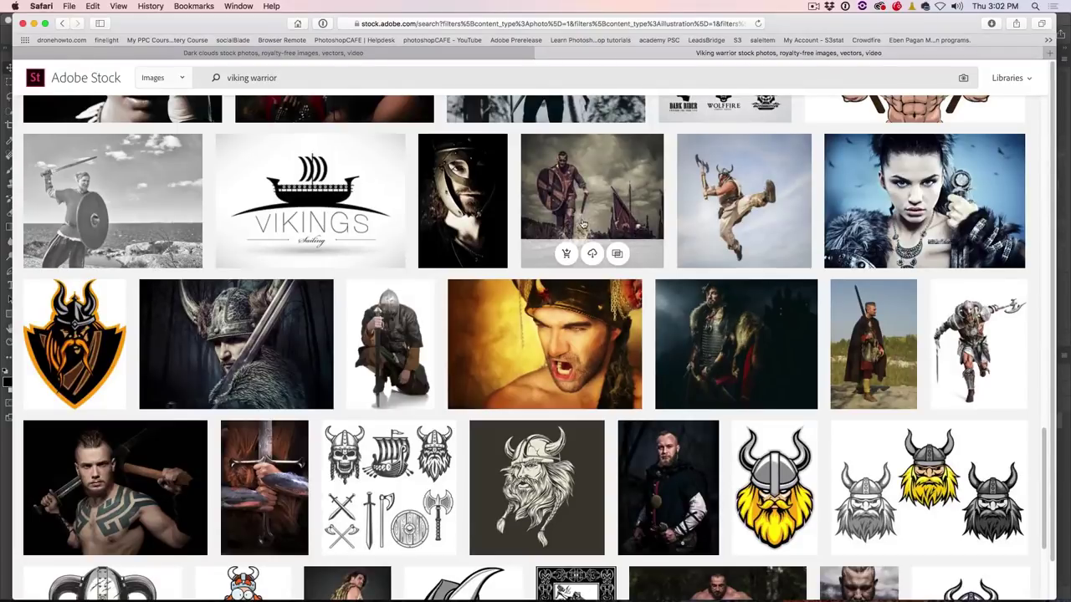
# - Find images similar to the warrior running through water beside Viking ships and look through the matches
pyautogui.click(617, 253)
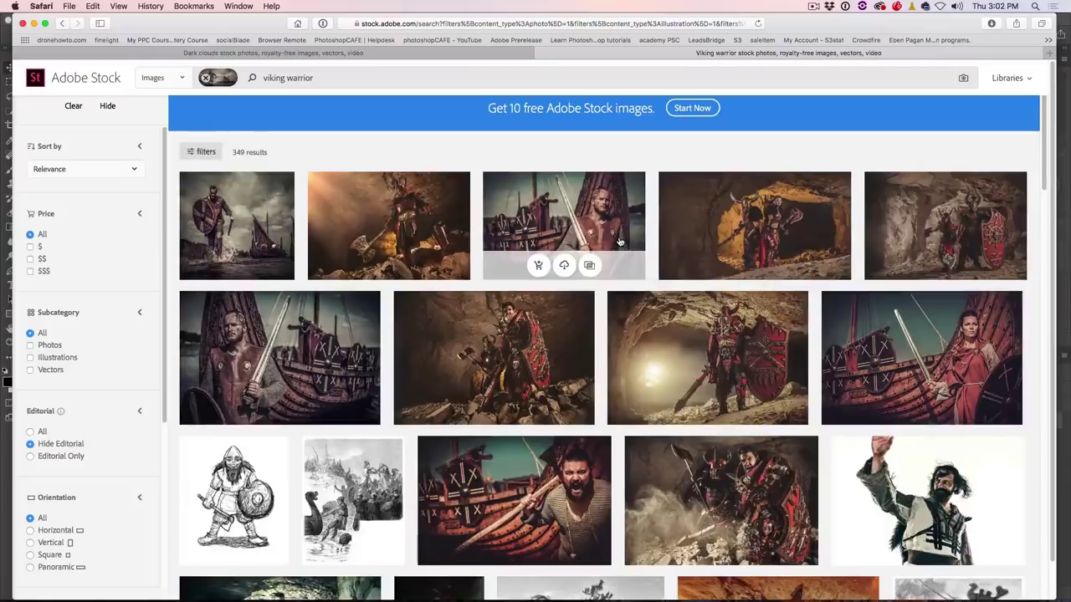
pyautogui.scroll(-5, 622, 240)
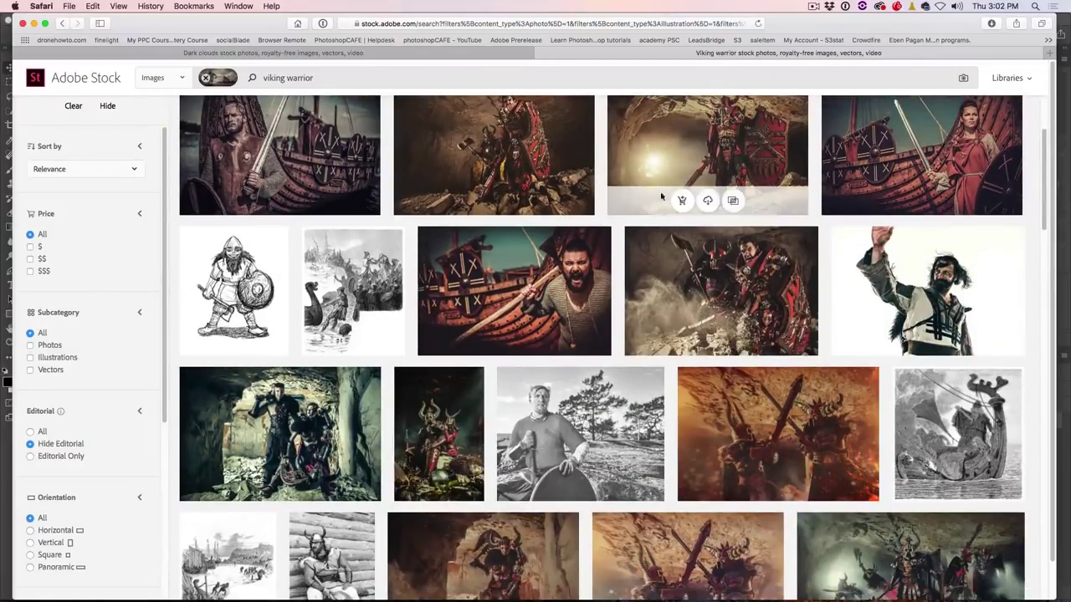
pyautogui.scroll(-1, 627, 222)
pyautogui.scroll(-10, 627, 221)
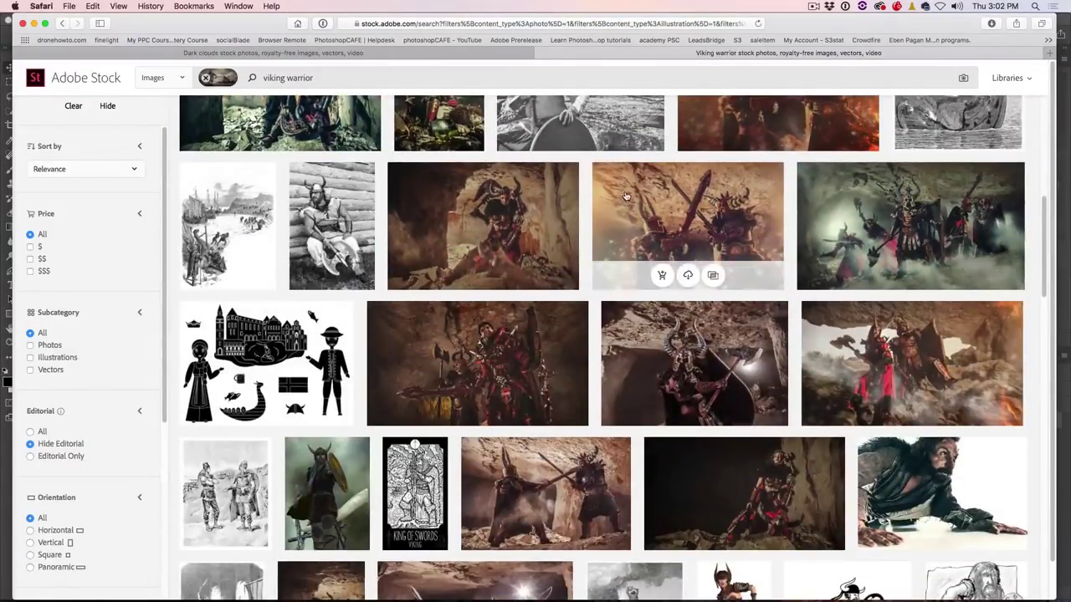
pyautogui.scroll(-15, 626, 201)
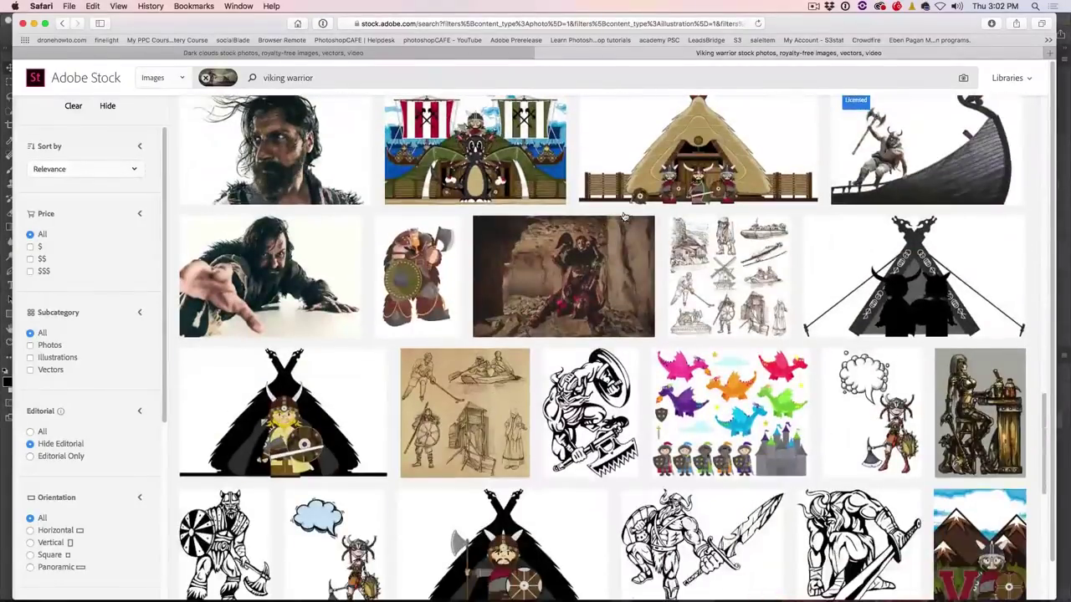
pyautogui.scroll(20, 623, 213)
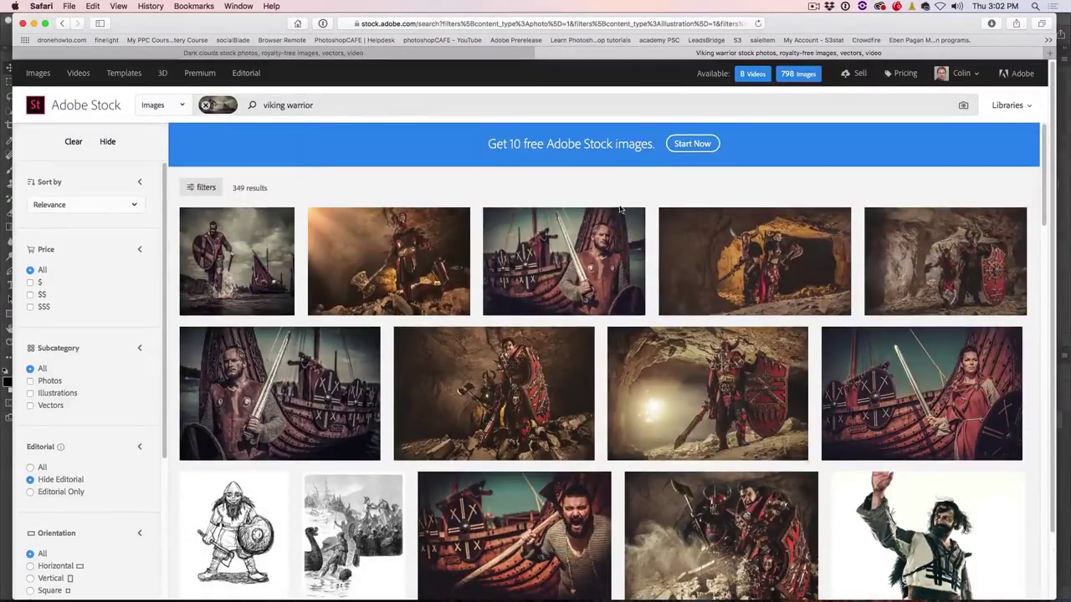
# - Save a preview of the running warrior image to the vikings composite library and close the browser window to return to Photoshop
pyautogui.moveTo(239, 297)
pyautogui.click(239, 302)
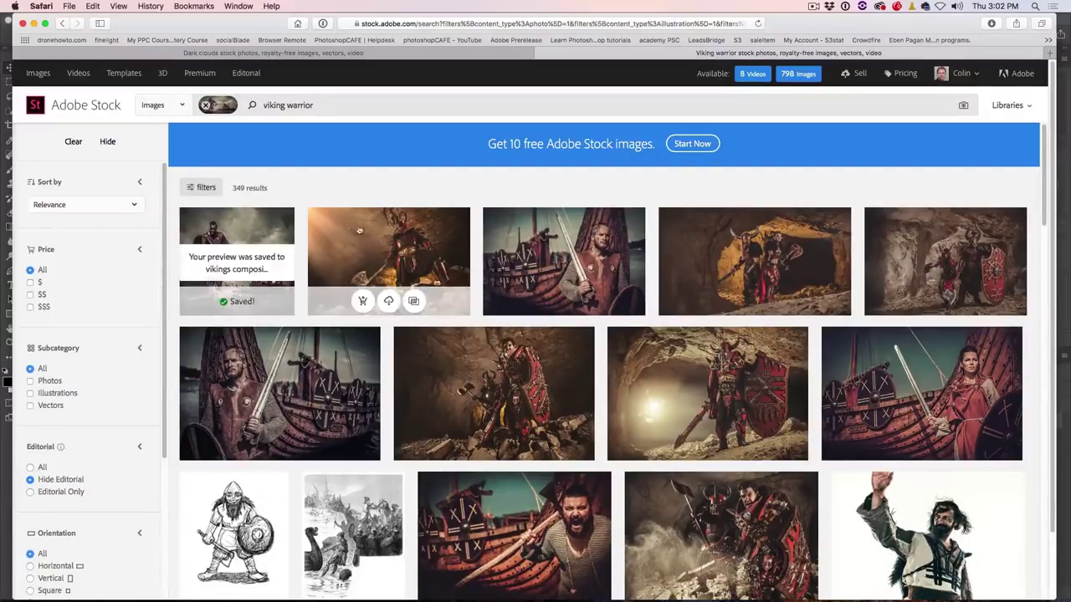
pyautogui.click(21, 22)
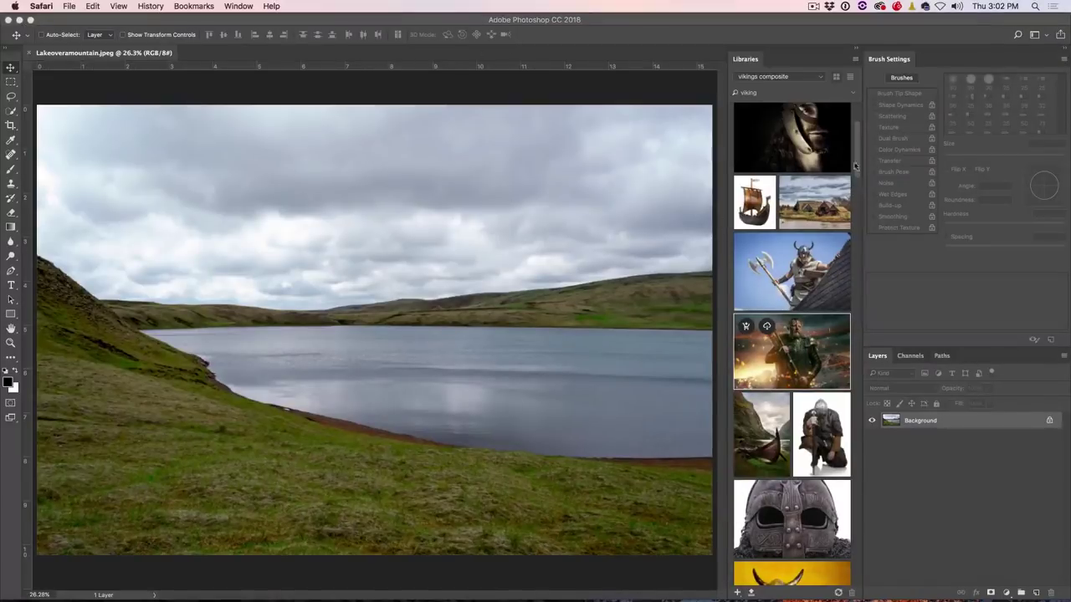
# - Clear the library search and open the Viking warrior, Wikinger im Kampf and Drakkars or viking ships images from the library
pyautogui.click(824, 94)
pyautogui.click(842, 94)
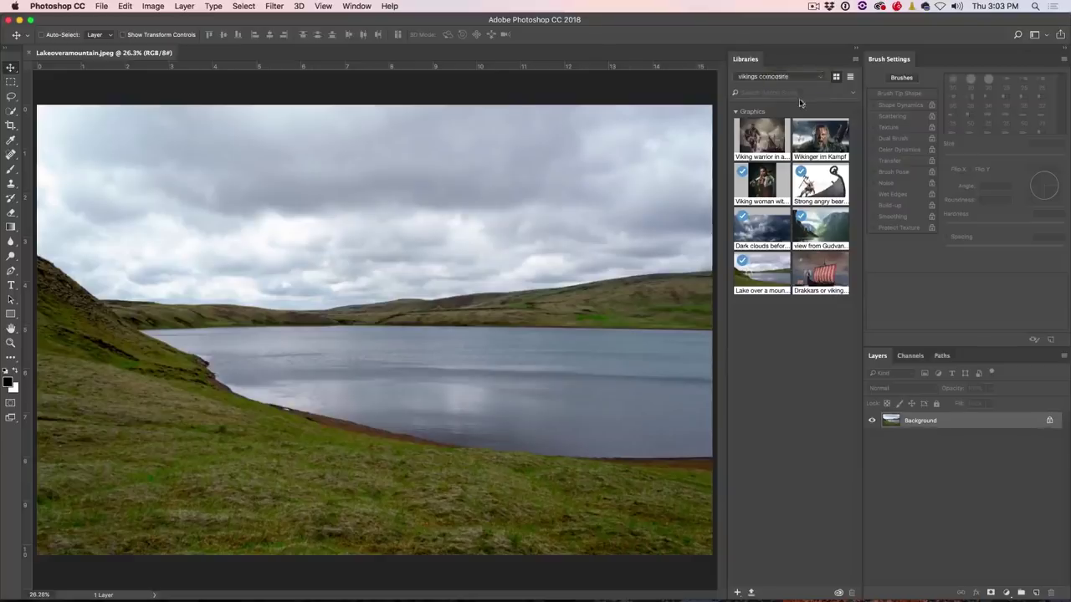
pyautogui.doubleClick(762, 136)
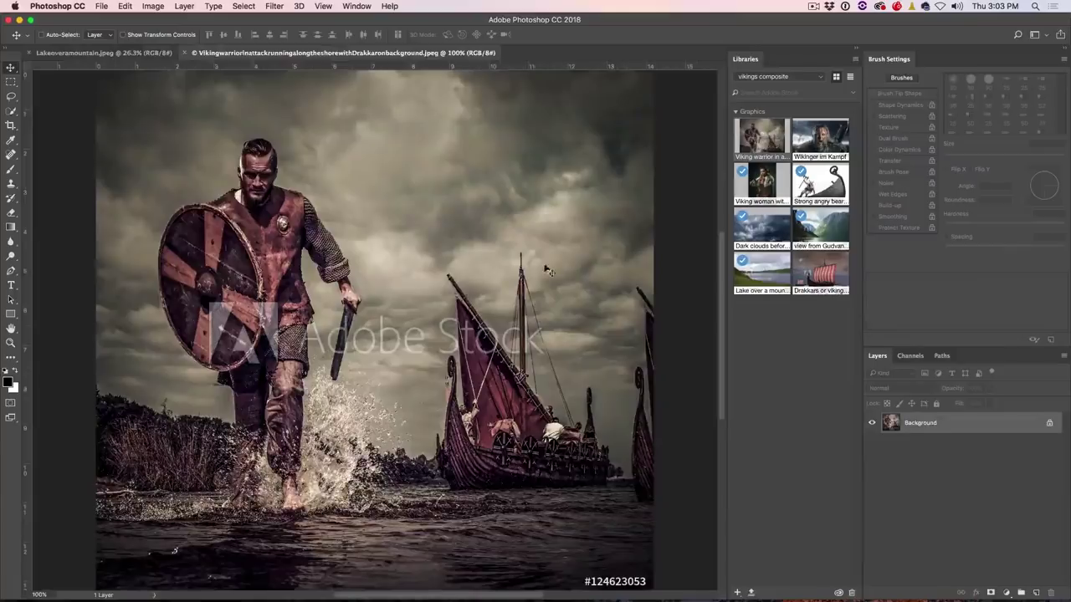
pyautogui.doubleClick(819, 137)
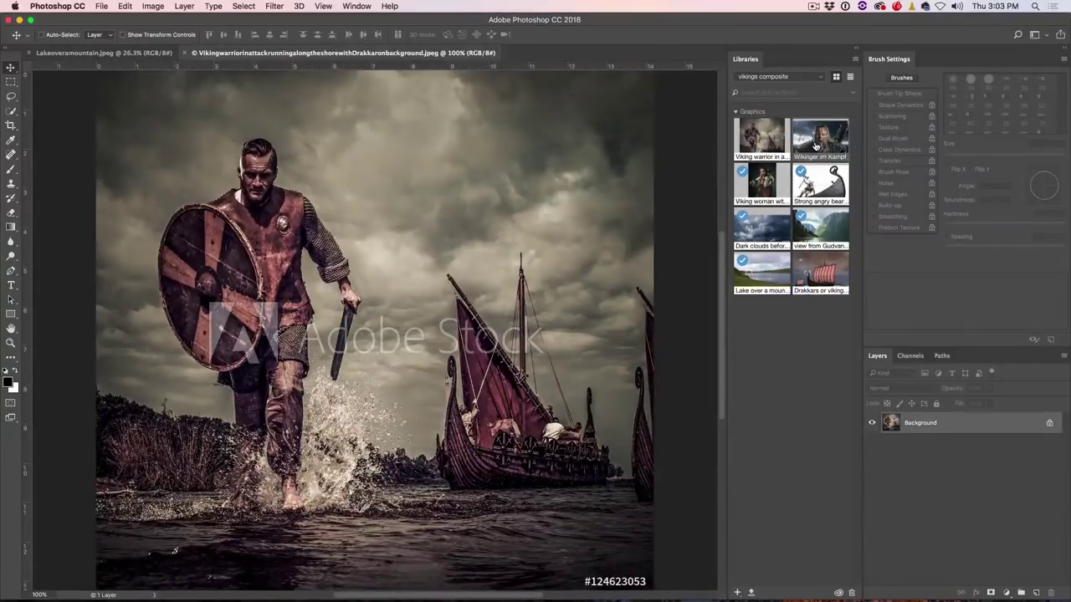
pyautogui.doubleClick(762, 137)
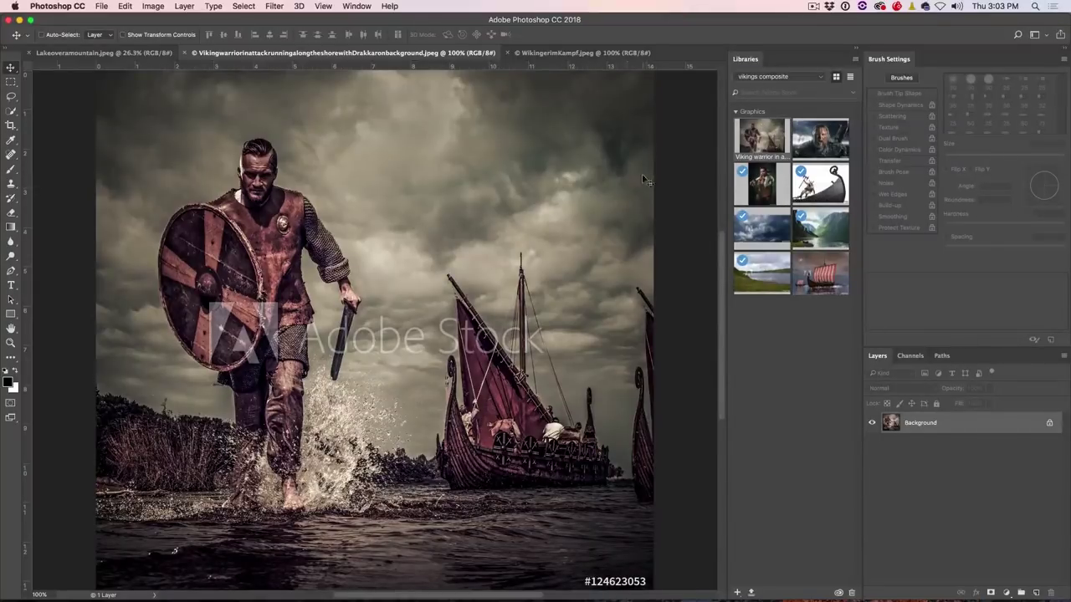
pyautogui.doubleClick(815, 289)
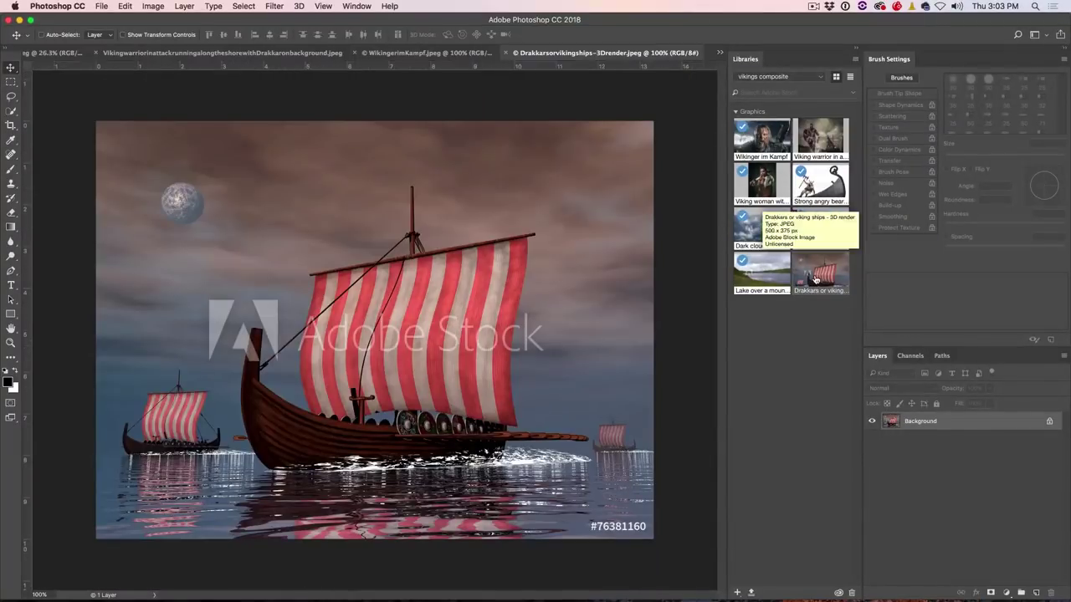
# - License the Drakkars or viking ships image through Adobe Stock
pyautogui.rightClick(816, 279)
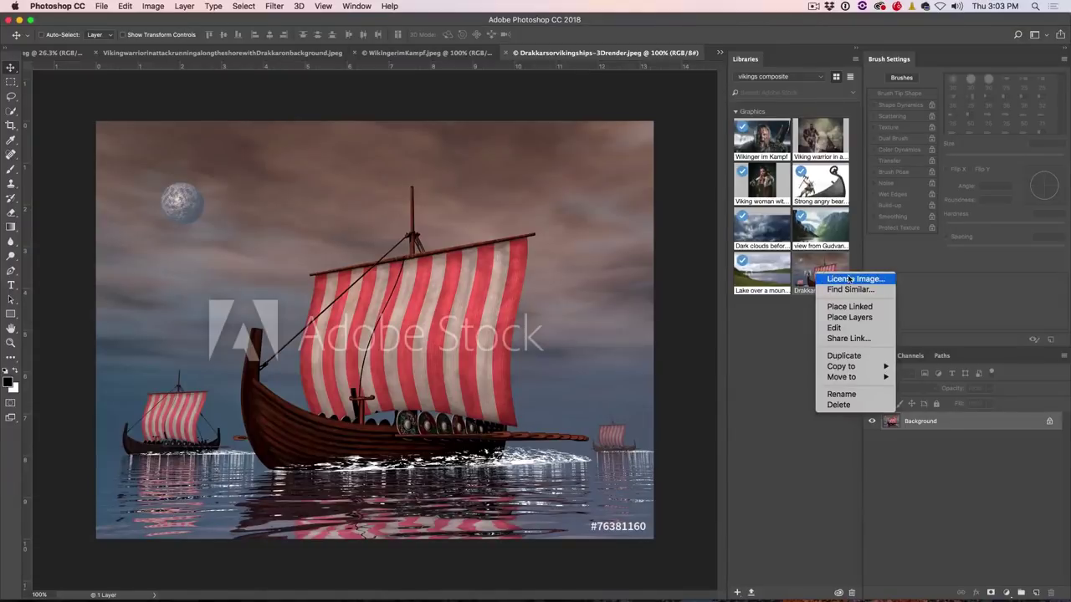
pyautogui.click(850, 280)
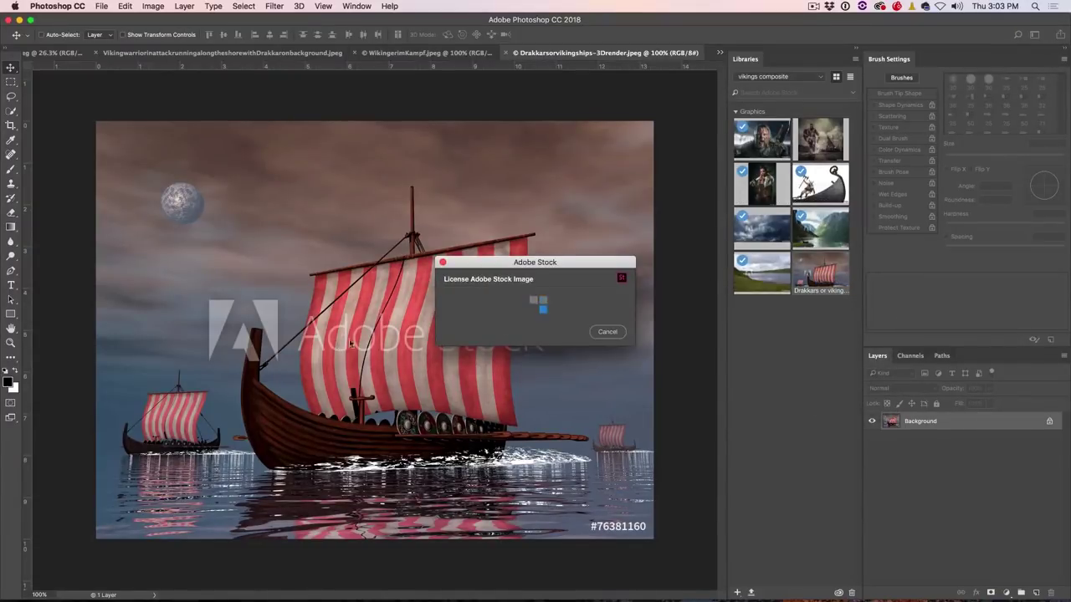
pyautogui.click(612, 348)
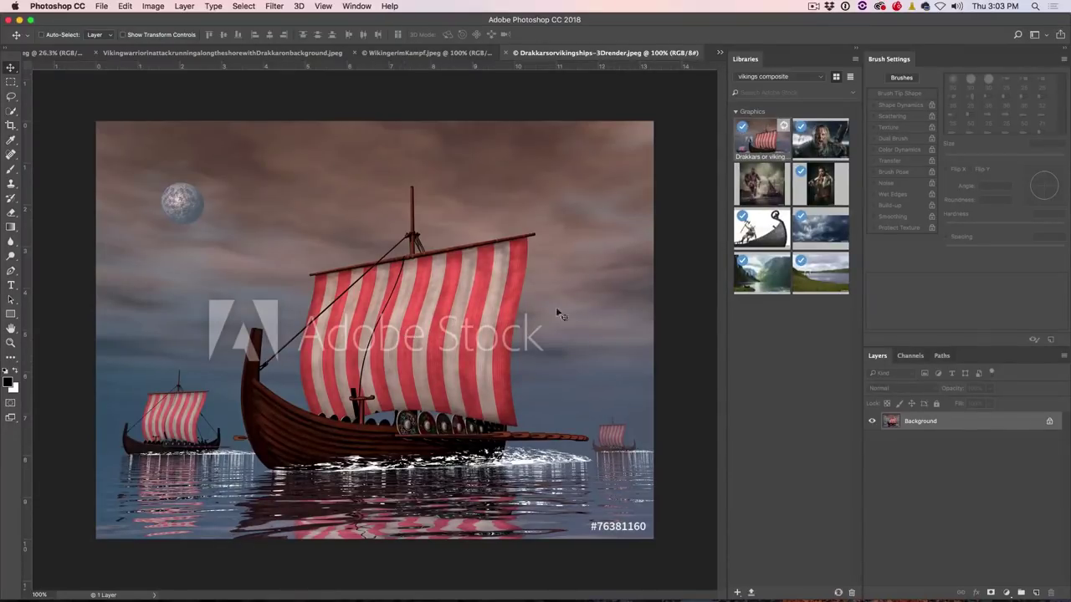
pyautogui.moveTo(774, 134)
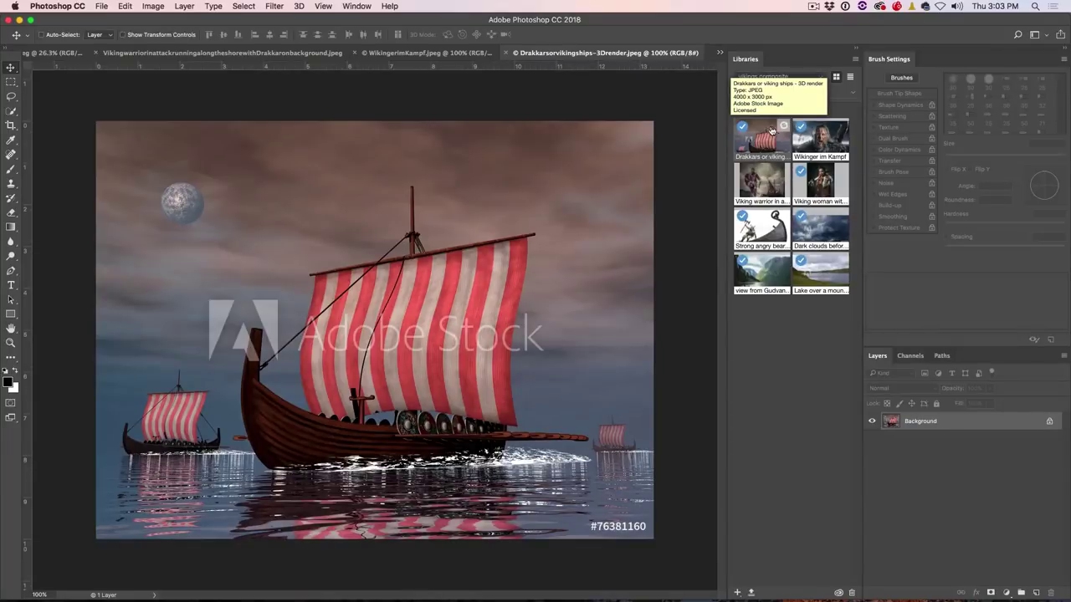
# - Open the running Viking warrior preview from the library
pyautogui.doubleClick(761, 180)
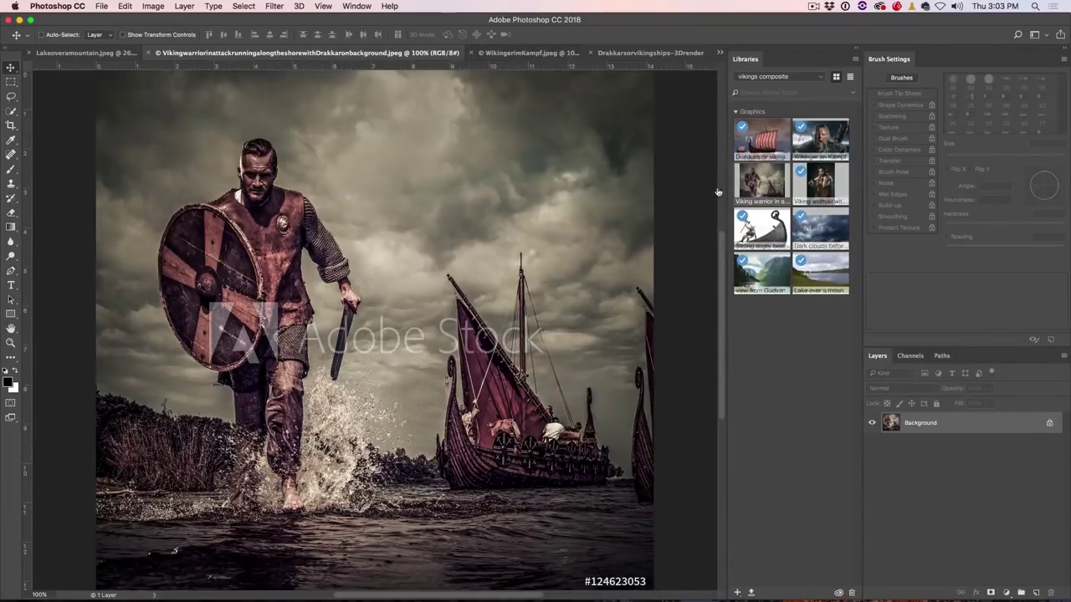
# - Place the view from Gudvangen village image from the library into the lake document and position it to cover the whole canvas
pyautogui.moveTo(772, 182)
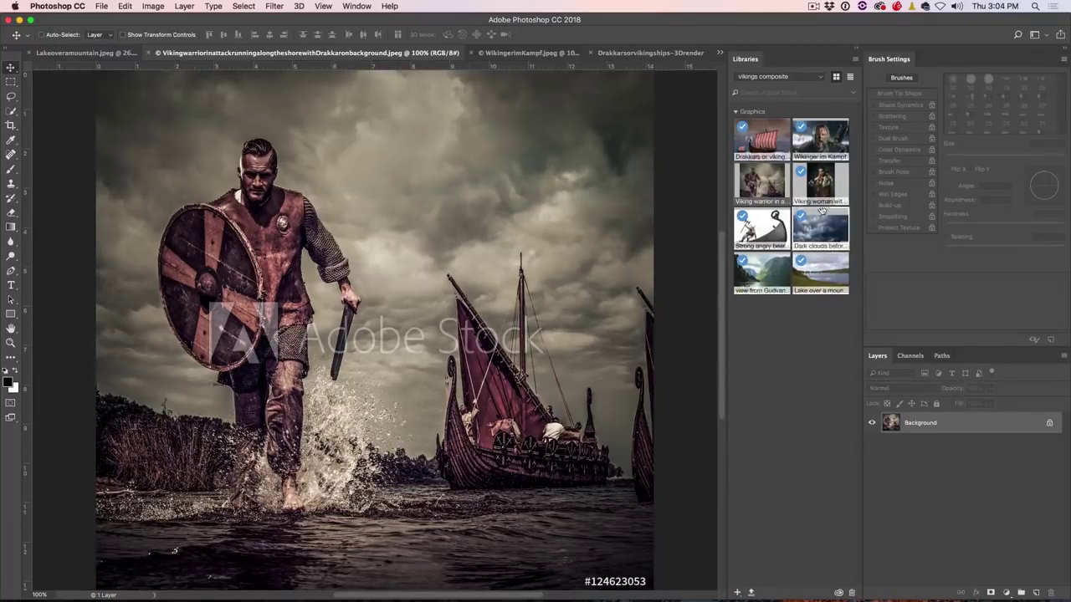
pyautogui.moveTo(787, 139)
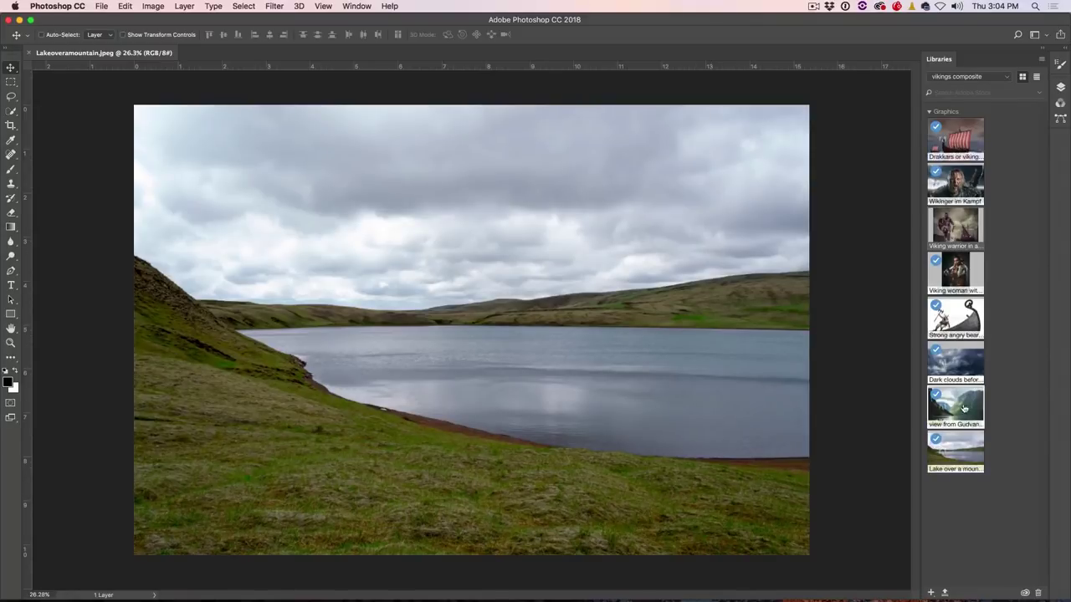
pyautogui.moveTo(962, 405); pyautogui.dragTo(635, 371)
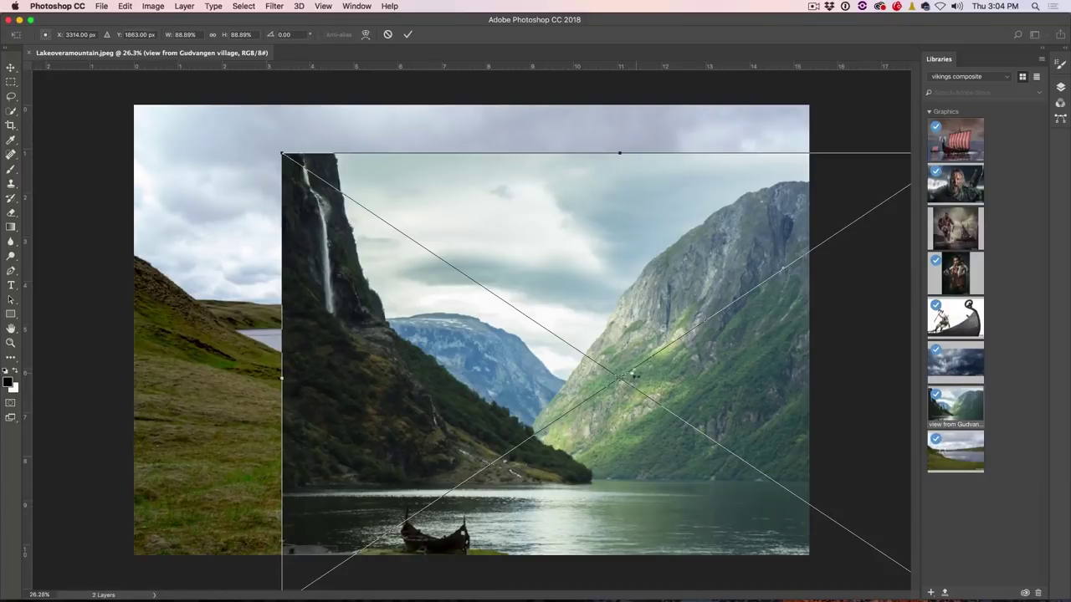
pyautogui.press('Return')
pyautogui.moveTo(649, 360); pyautogui.dragTo(548, 318)
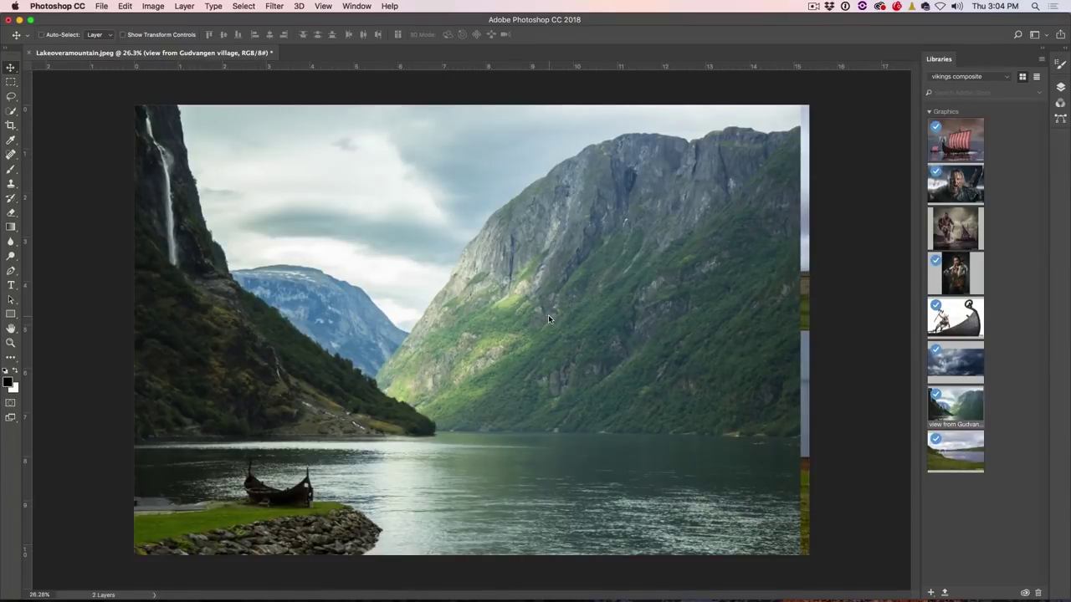
pyautogui.moveTo(506, 320)
pyautogui.mouseDown()
pyautogui.moveTo(625, 311)
pyautogui.moveTo(525, 321)
pyautogui.moveTo(513, 352)
pyautogui.moveTo(516, 319)
pyautogui.mouseUp()
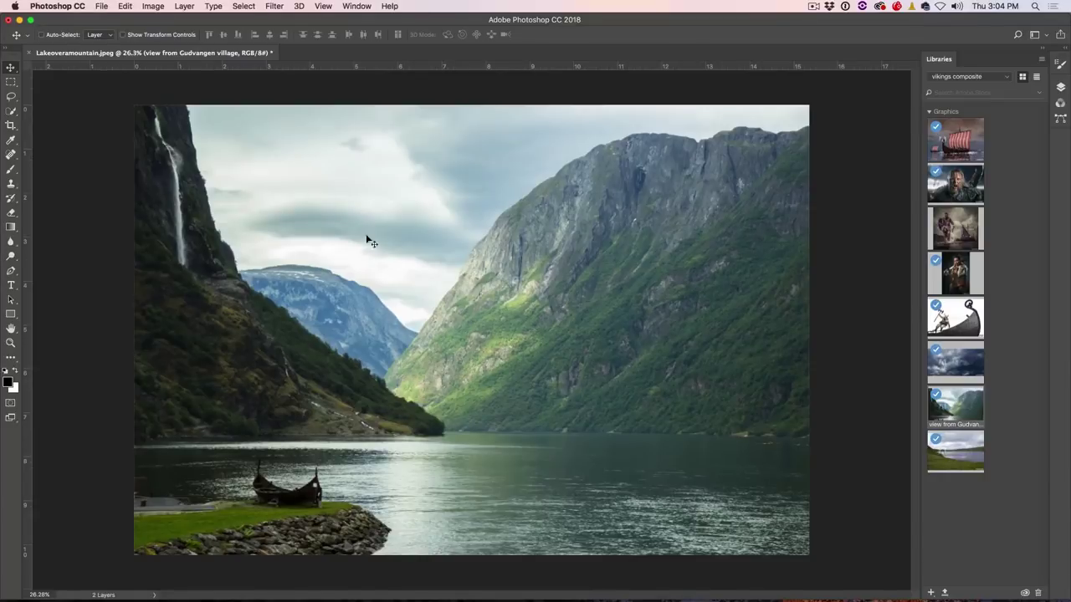
# - Select the dark waterfall cliff of the village image with the Quick Selection tool and open the selection in Select and Mask
pyautogui.click(10, 111)
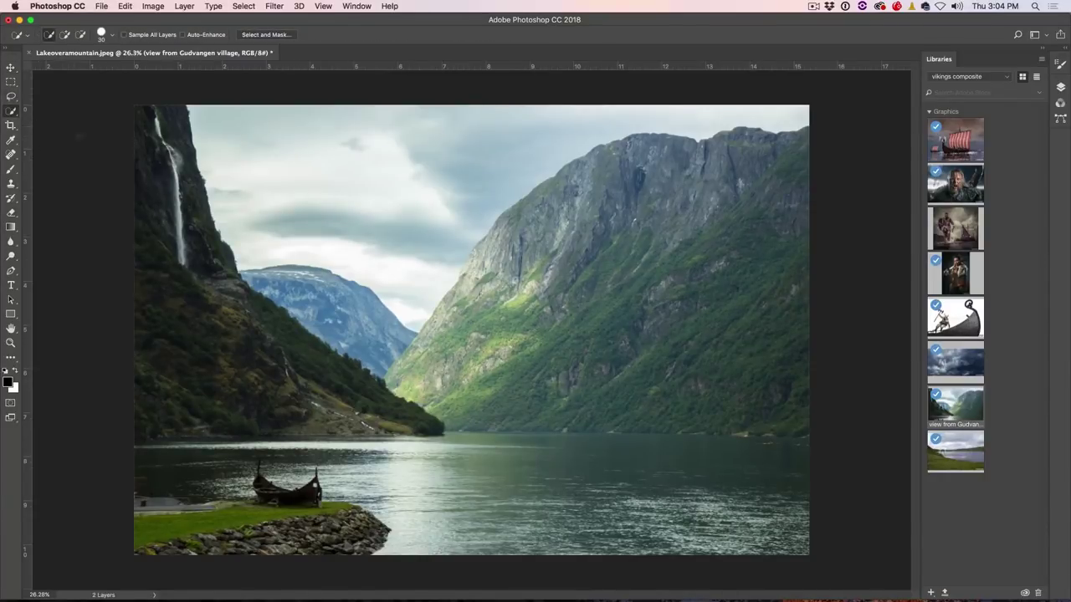
pyautogui.moveTo(143, 111)
pyautogui.mouseDown()
pyautogui.moveTo(163, 138)
pyautogui.moveTo(139, 194)
pyautogui.moveTo(225, 251)
pyautogui.moveTo(216, 335)
pyautogui.moveTo(335, 360)
pyautogui.moveTo(431, 419)
pyautogui.moveTo(313, 389)
pyautogui.mouseUp()
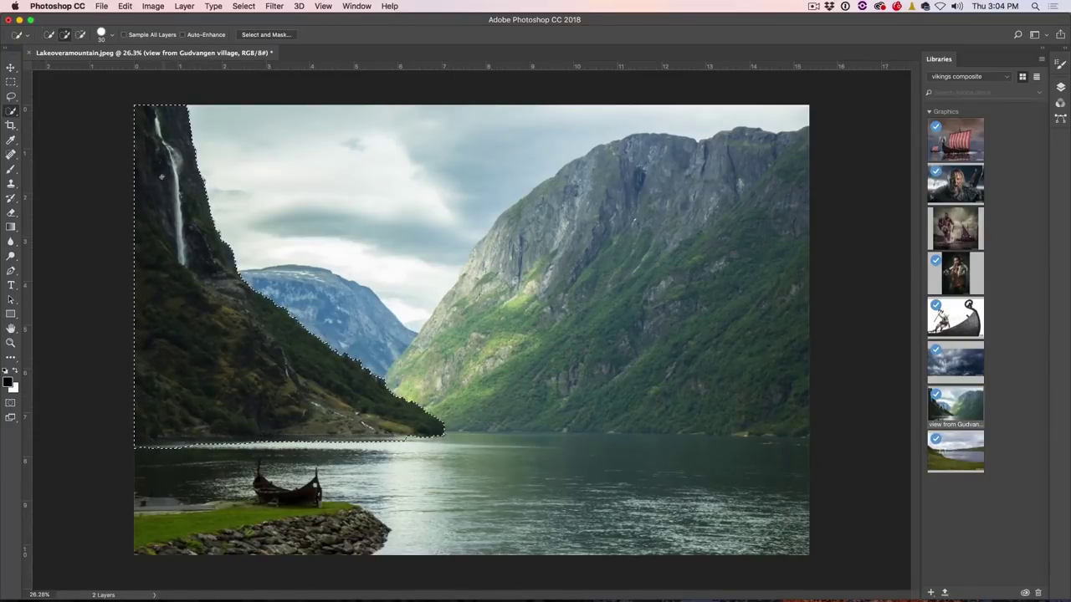
pyautogui.click(254, 35)
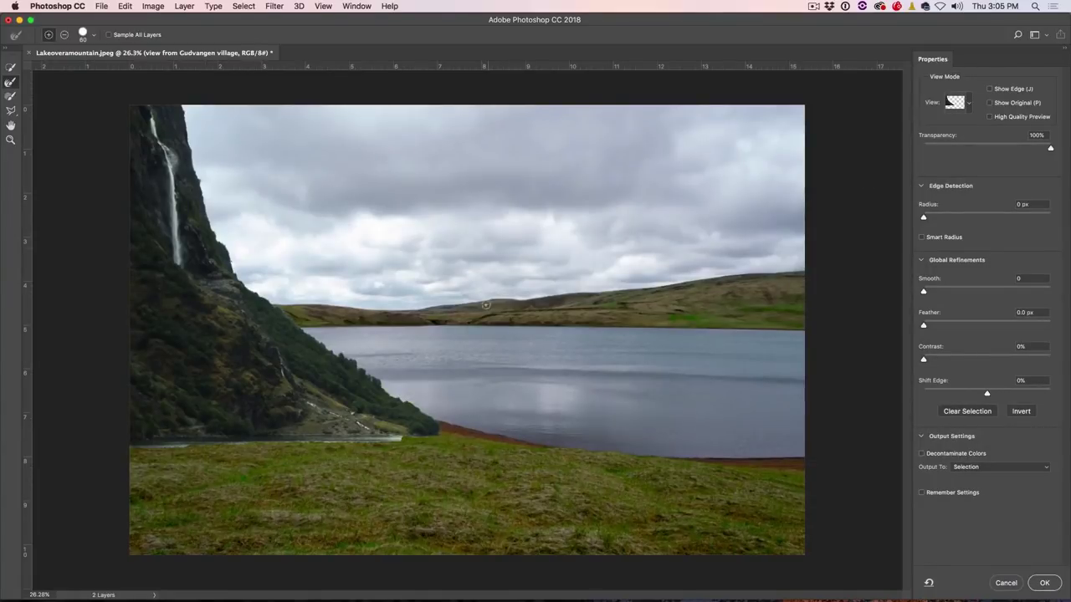
# - Output the cliff selection as a New Layer with Layer Mask, keeping the preview transparency at 100%
pyautogui.moveTo(923, 219); pyautogui.dragTo(933, 219)
pyautogui.moveTo(1052, 148)
pyautogui.mouseDown()
pyautogui.moveTo(963, 150)
pyautogui.moveTo(1051, 148)
pyautogui.mouseUp()
pyautogui.click(964, 468)
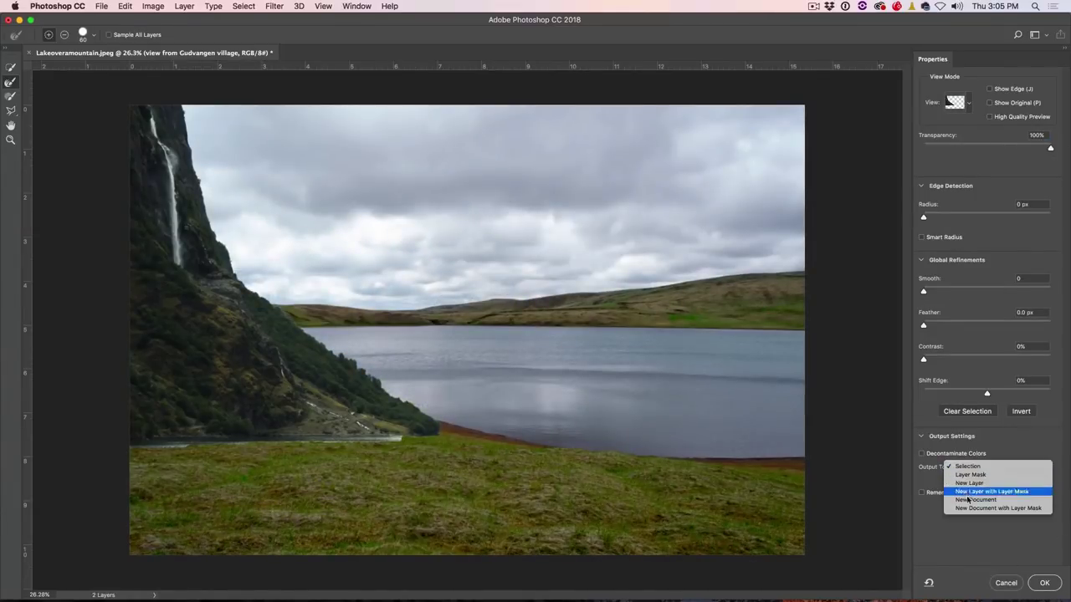
pyautogui.click(968, 494)
pyautogui.click(1044, 583)
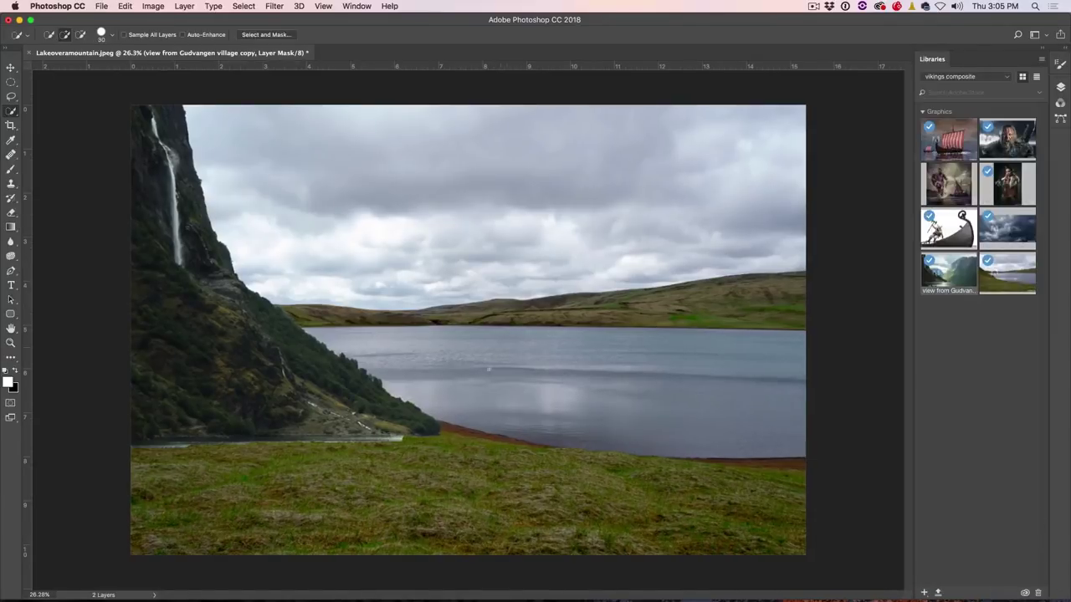
# - Float and enlarge the Layers panel over the canvas, and delete the hidden original view from Gudvangen village layer
pyautogui.moveTo(1060, 87); pyautogui.dragTo(855, 130)
pyautogui.click(814, 128)
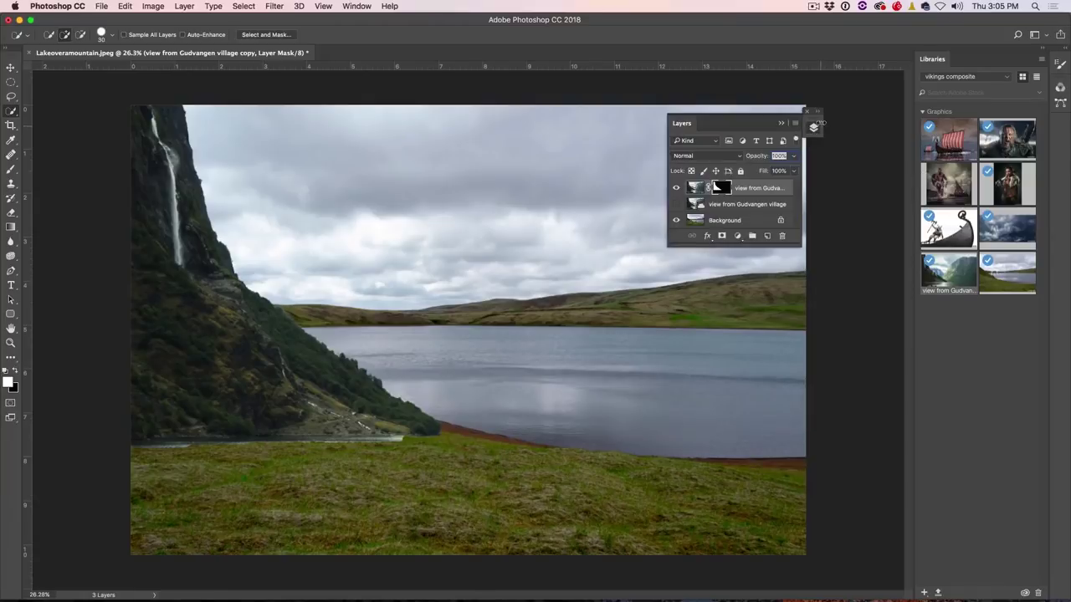
pyautogui.click(815, 112)
pyautogui.moveTo(831, 111); pyautogui.dragTo(796, 77)
pyautogui.moveTo(896, 208); pyautogui.dragTo(893, 336)
pyautogui.click(839, 170)
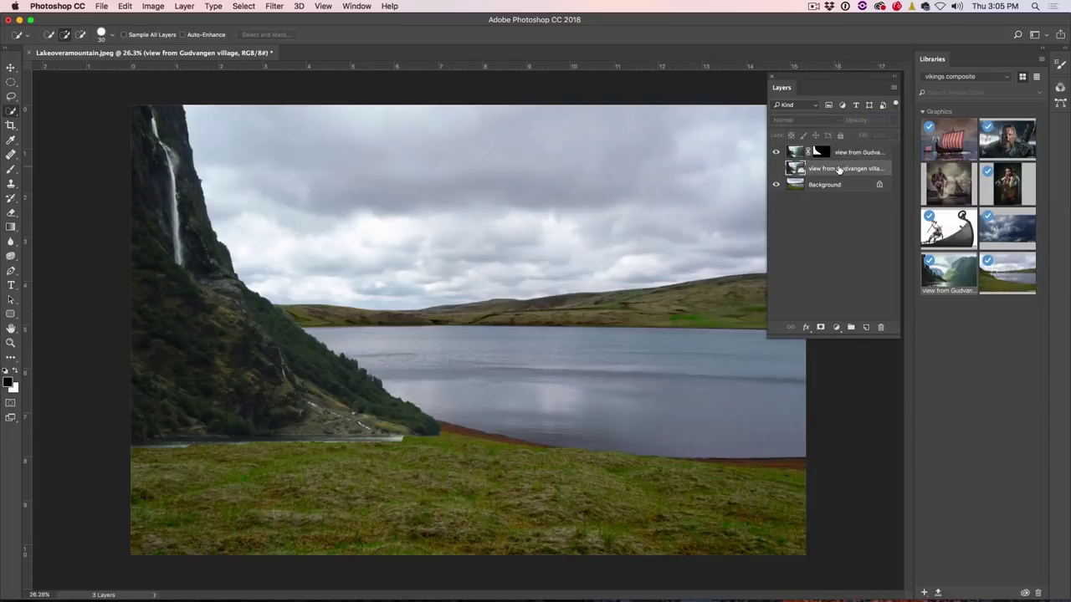
pyautogui.press('Delete')
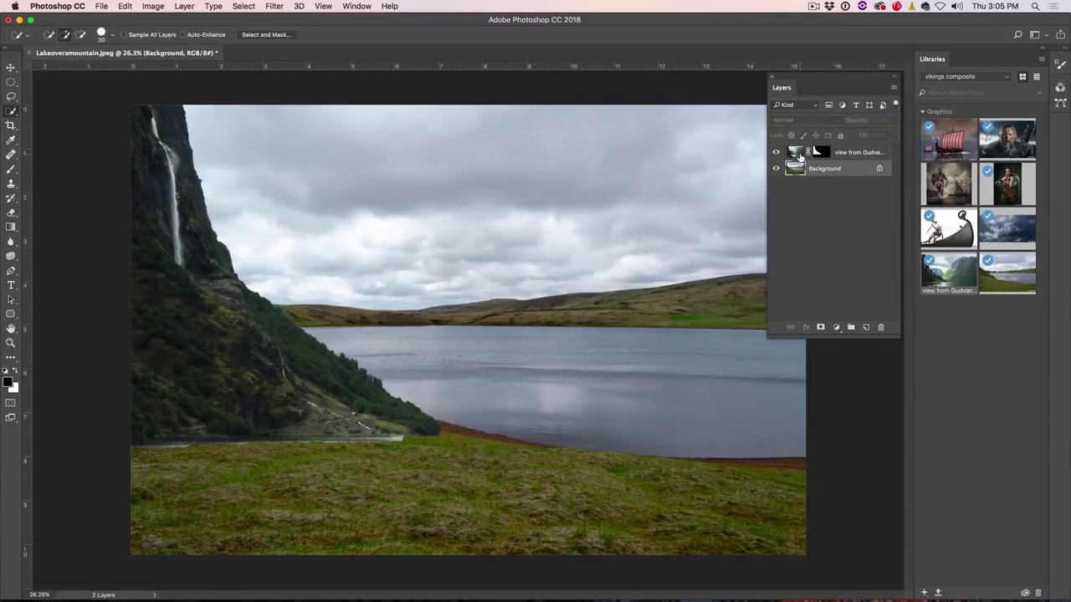
# - Paint white on the cliff layer's mask with a 250 px Soft Round brush to reveal water below the cliff's base
pyautogui.click(819, 154)
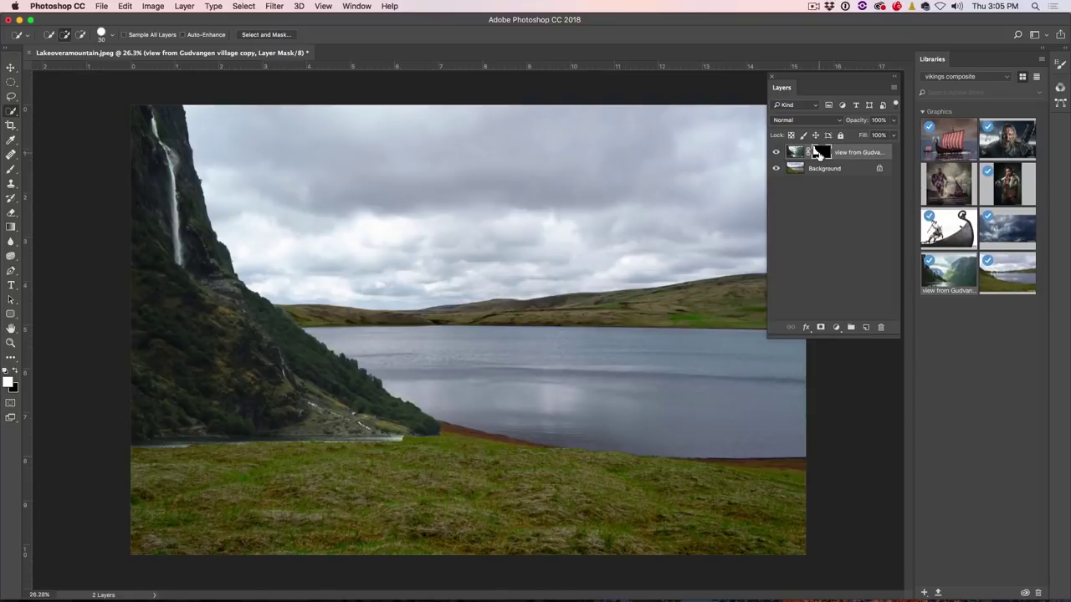
pyautogui.press('b')
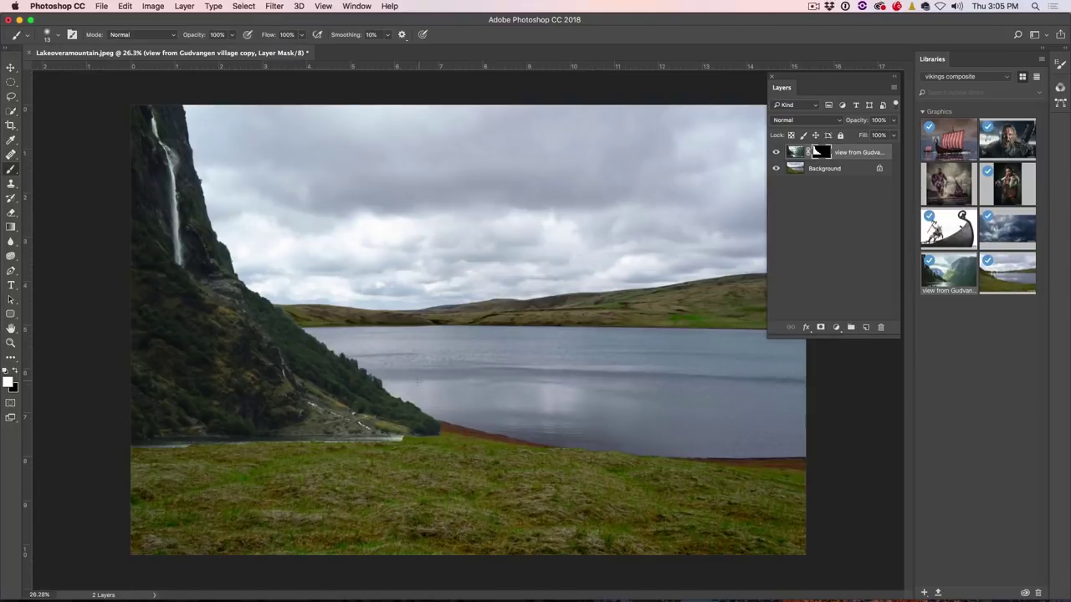
pyautogui.click(59, 36)
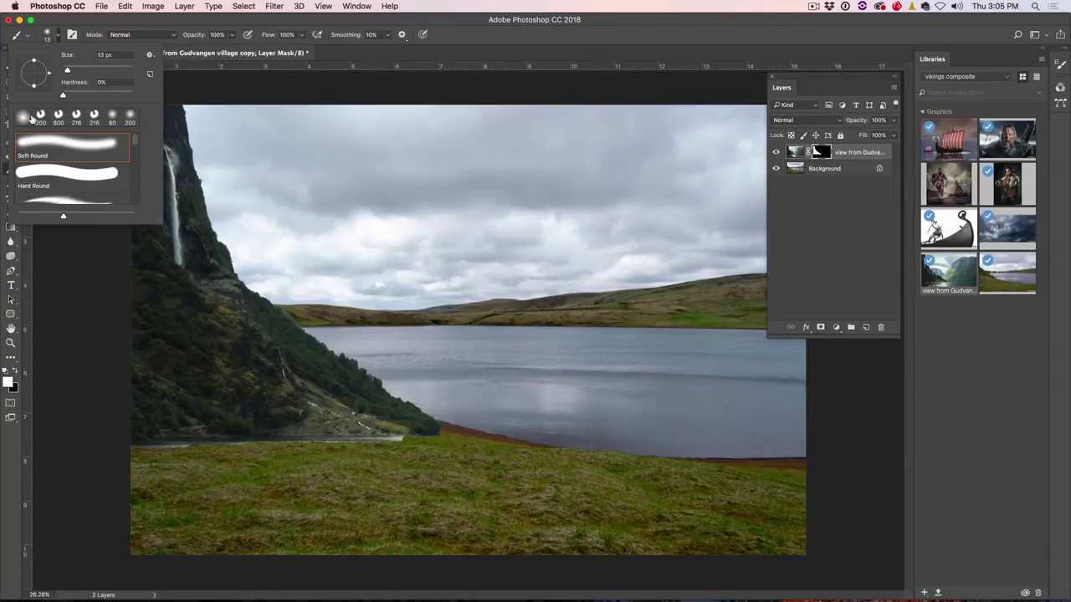
pyautogui.moveTo(67, 71); pyautogui.dragTo(85, 71)
pyautogui.press('Return')
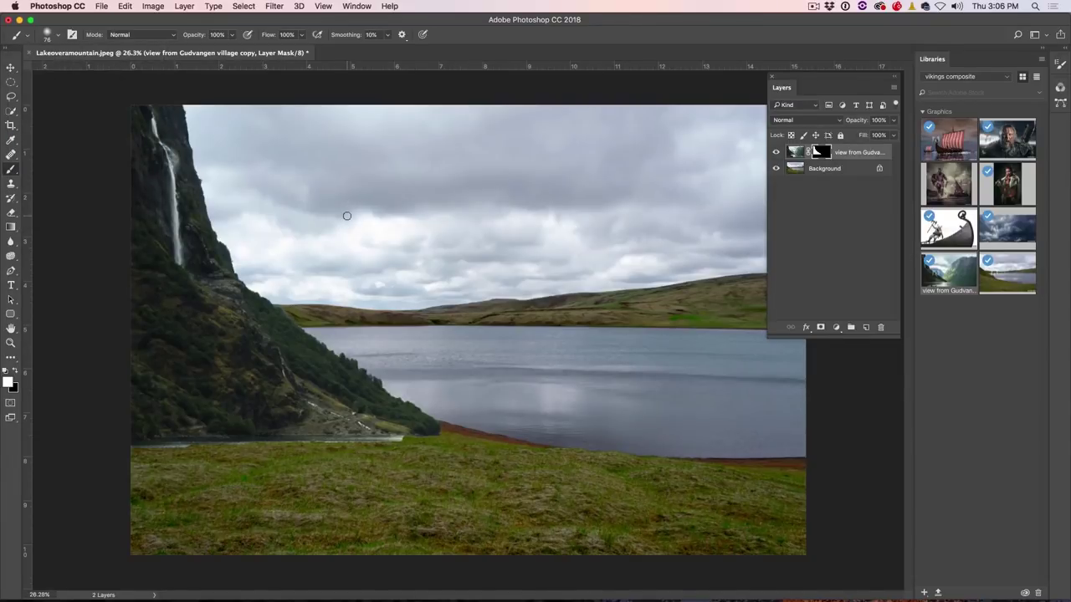
pyautogui.press(']')
pyautogui.press(']')
pyautogui.press(']')
pyautogui.press(']')
pyautogui.press(']')
pyautogui.press(']')
pyautogui.press(']')
pyautogui.moveTo(314, 454)
pyautogui.mouseDown()
pyautogui.moveTo(368, 452)
pyautogui.moveTo(372, 467)
pyautogui.moveTo(318, 472)
pyautogui.mouseUp()
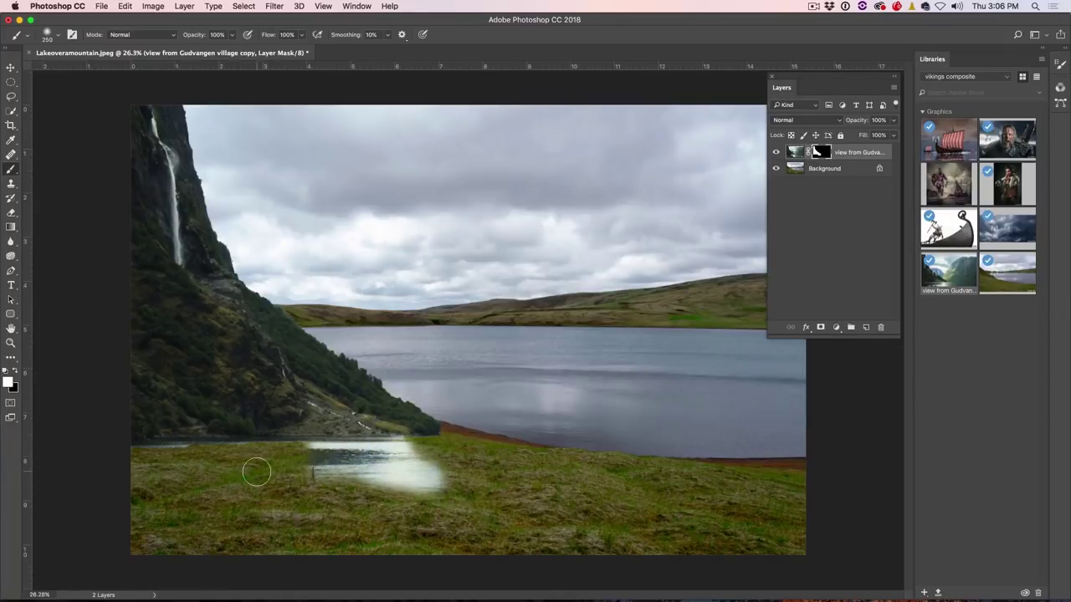
# - Paint black on the cliff's mask with the brush enlarged to 700 px, hiding the water and blending the cliff's base into the grass
pyautogui.press('x')
pyautogui.moveTo(423, 477)
pyautogui.mouseDown()
pyautogui.moveTo(368, 473)
pyautogui.moveTo(393, 452)
pyautogui.moveTo(368, 445)
pyautogui.moveTo(427, 429)
pyautogui.mouseUp()
pyautogui.moveTo(331, 447)
pyautogui.mouseDown()
pyautogui.moveTo(314, 445)
pyautogui.moveTo(321, 478)
pyautogui.mouseUp()
pyautogui.press(']')
pyautogui.press(']')
pyautogui.press(']')
pyautogui.press(']')
pyautogui.press(']')
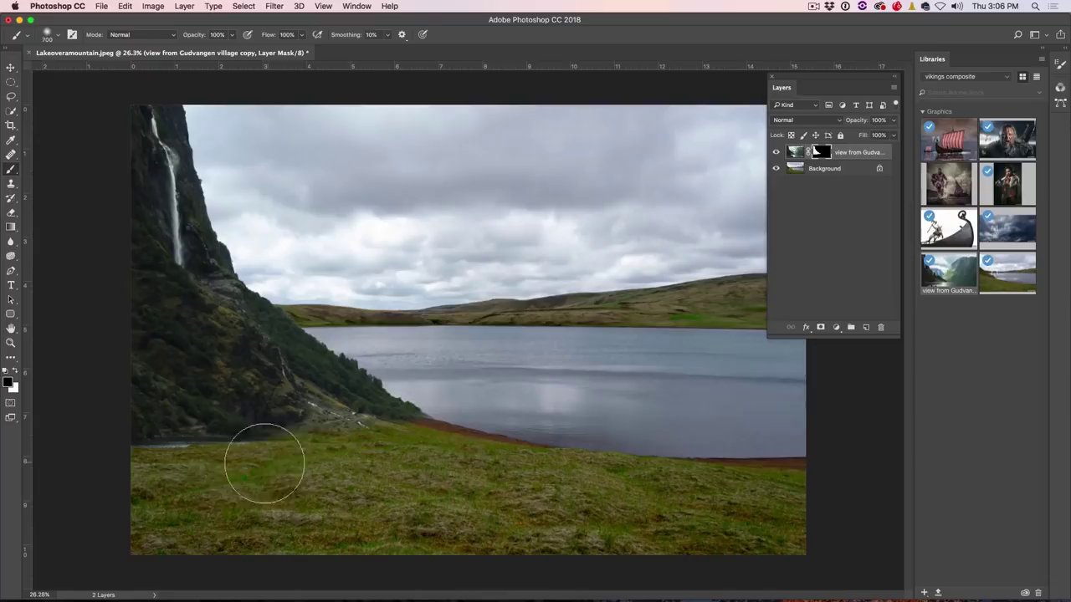
pyautogui.moveTo(222, 461)
pyautogui.mouseDown()
pyautogui.moveTo(157, 466)
pyautogui.moveTo(251, 502)
pyautogui.mouseUp()
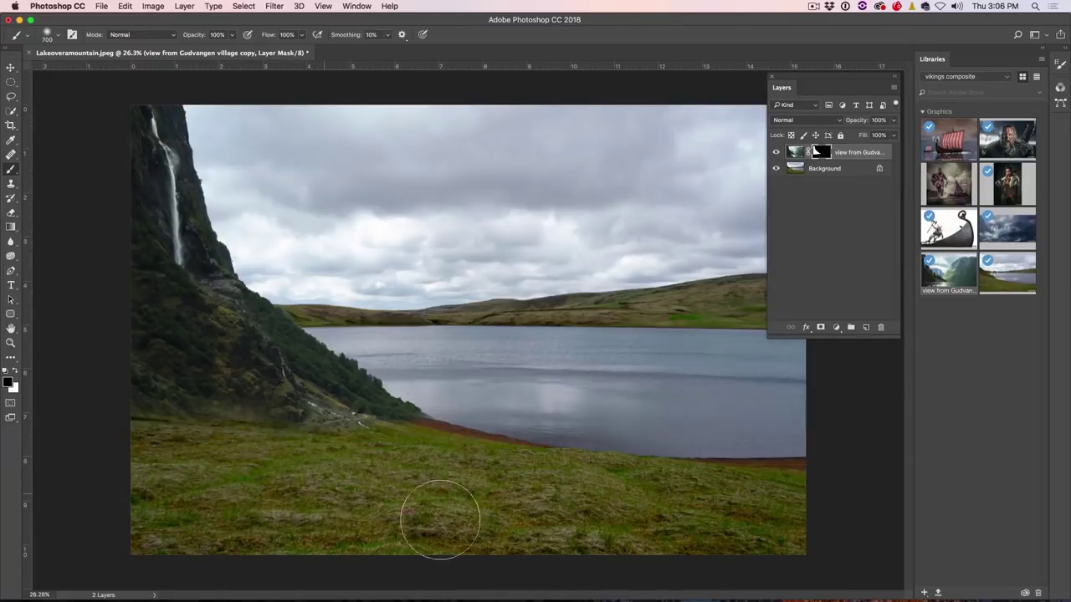
# - Place the Dark clouds before thunderstorm image from the library and move it down to the bottom edge of the canvas
pyautogui.click(11, 68)
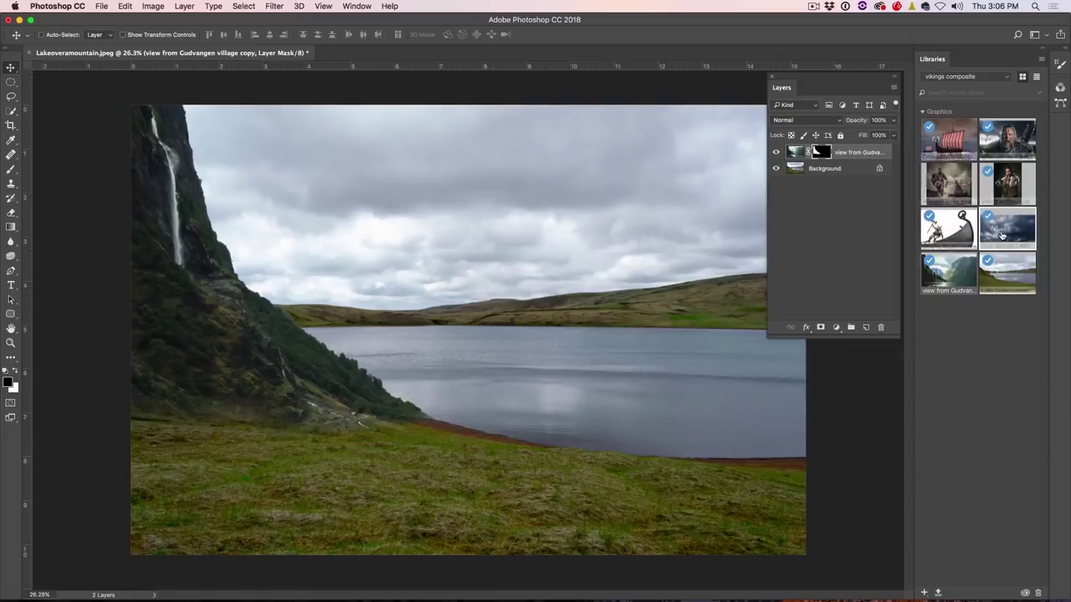
pyautogui.moveTo(1010, 231); pyautogui.dragTo(592, 268)
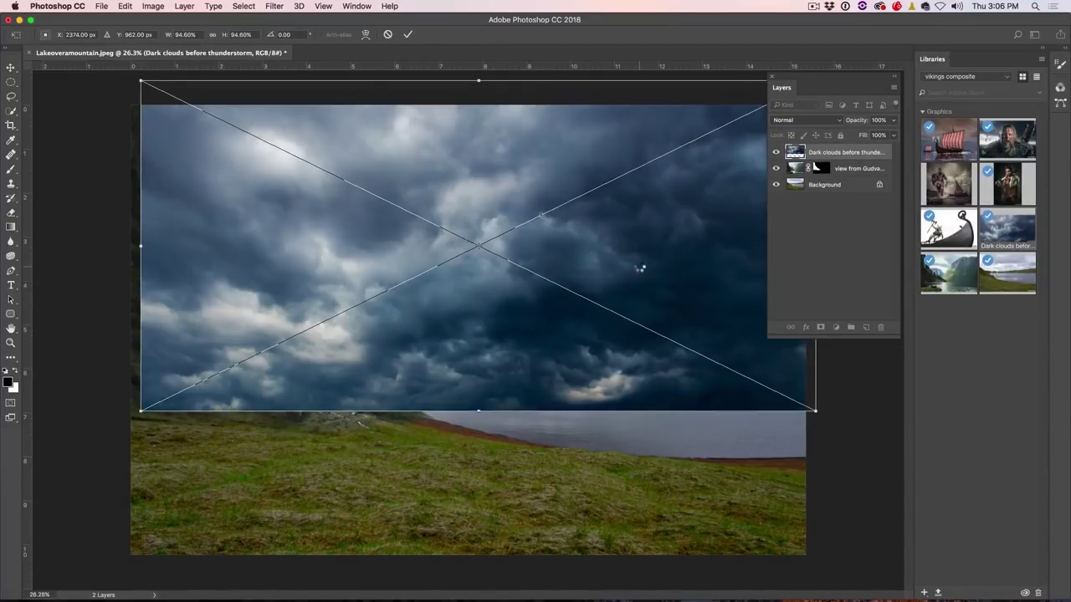
pyautogui.press('Return')
pyautogui.moveTo(366, 160); pyautogui.dragTo(348, 367)
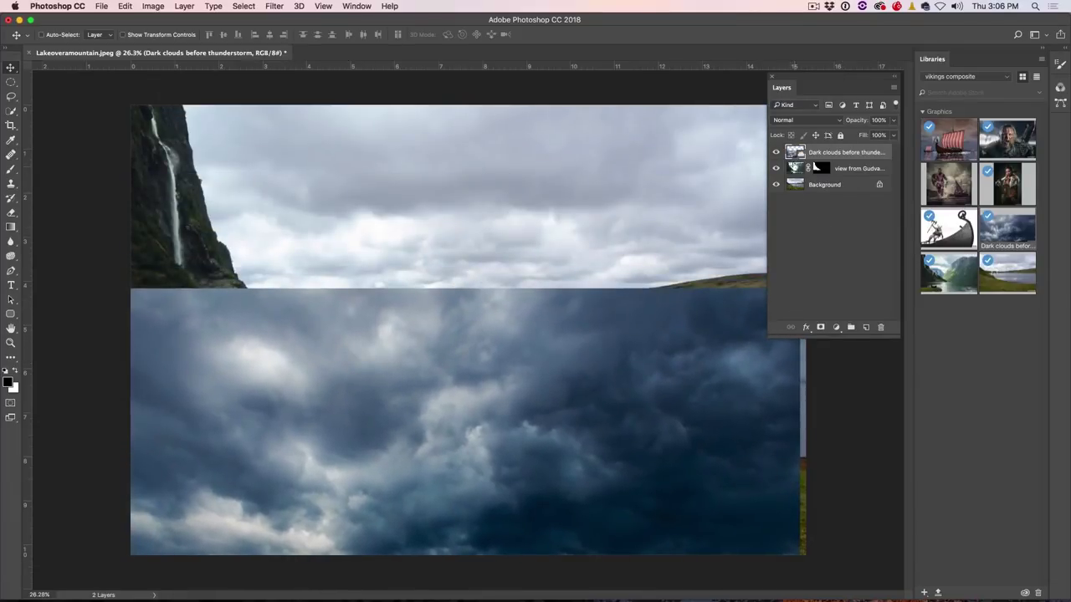
# - Hide the dark clouds layer and select the sky on the Background layer with the Quick Selection tool
pyautogui.click(775, 152)
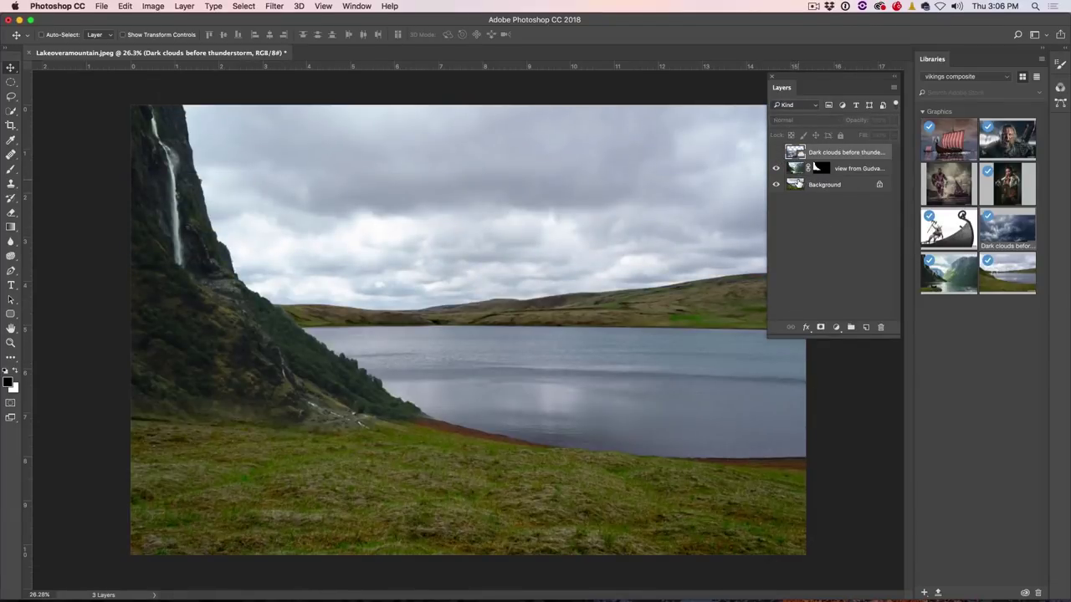
pyautogui.click(826, 186)
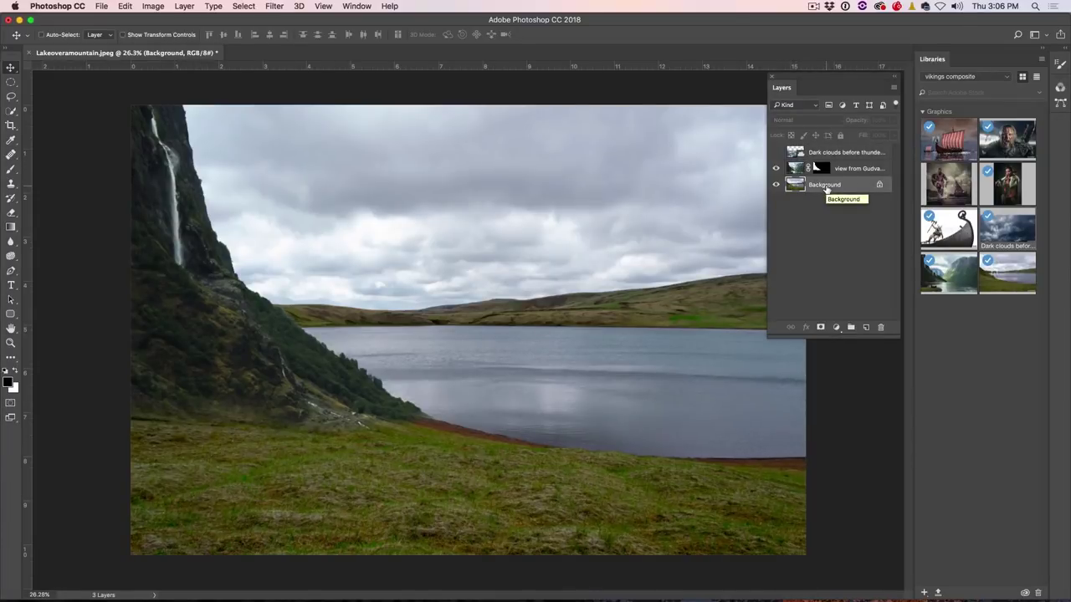
pyautogui.click(11, 110)
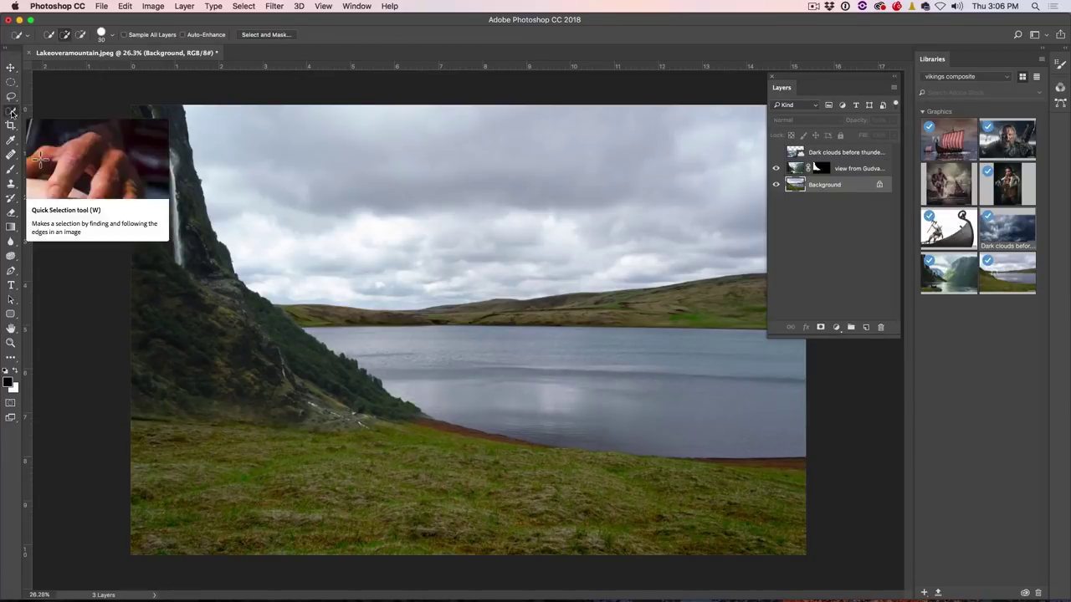
pyautogui.moveTo(256, 119); pyautogui.dragTo(548, 232)
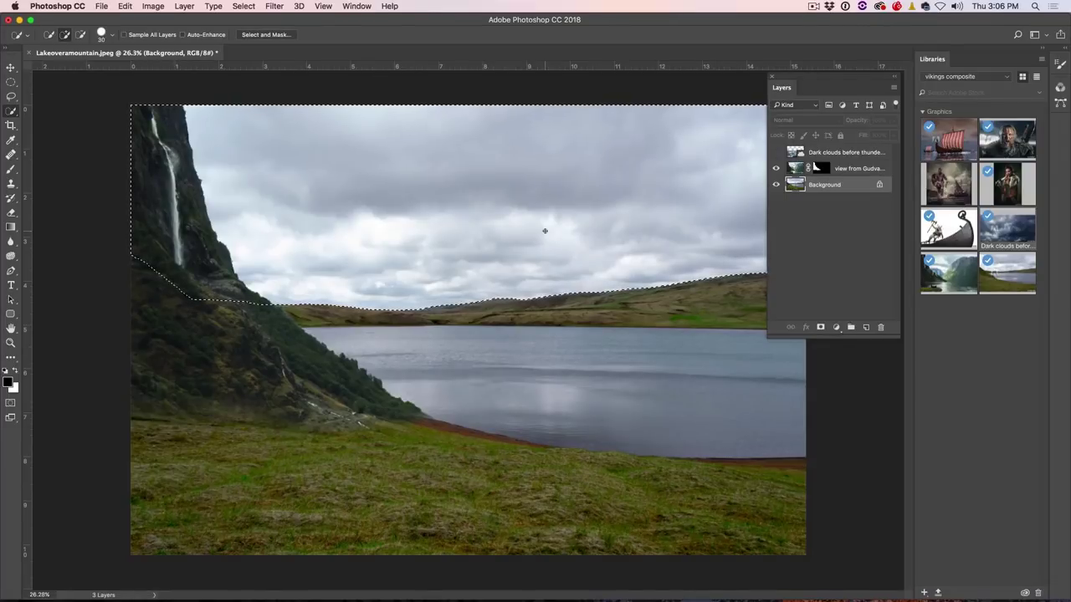
# - Subtract the waterfall cliff from the sky selection using the cliff layer, and move the Layers panel off the image
pyautogui.click(799, 166)
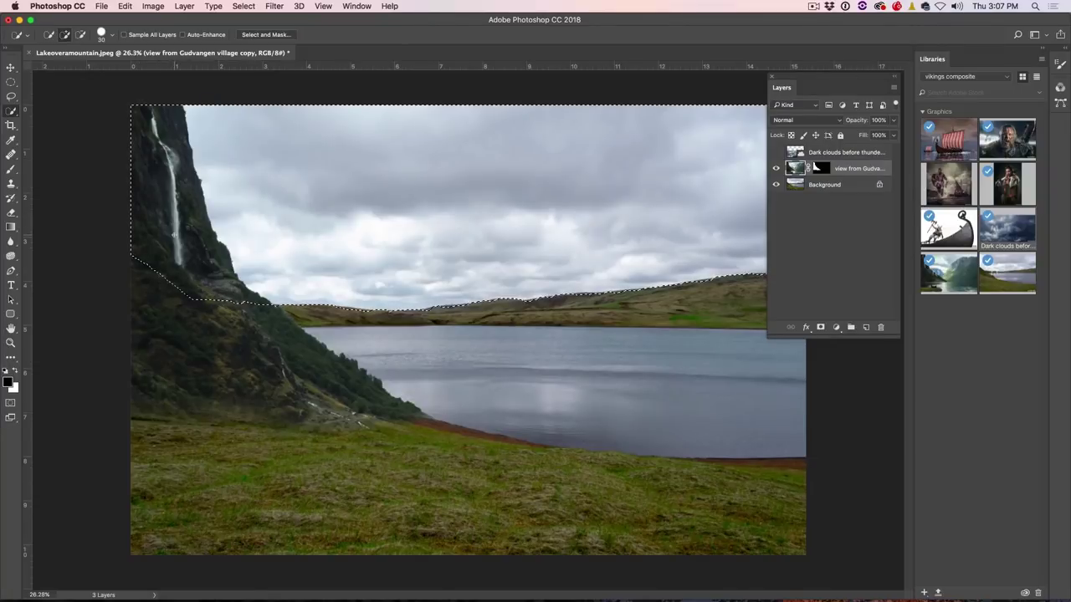
pyautogui.press('alt')
pyautogui.moveTo(141, 167)
pyautogui.mouseDown()
pyautogui.moveTo(165, 265)
pyautogui.moveTo(163, 209)
pyautogui.moveTo(201, 284)
pyautogui.moveTo(199, 246)
pyautogui.moveTo(153, 121)
pyautogui.moveTo(145, 158)
pyautogui.moveTo(172, 237)
pyautogui.mouseUp()
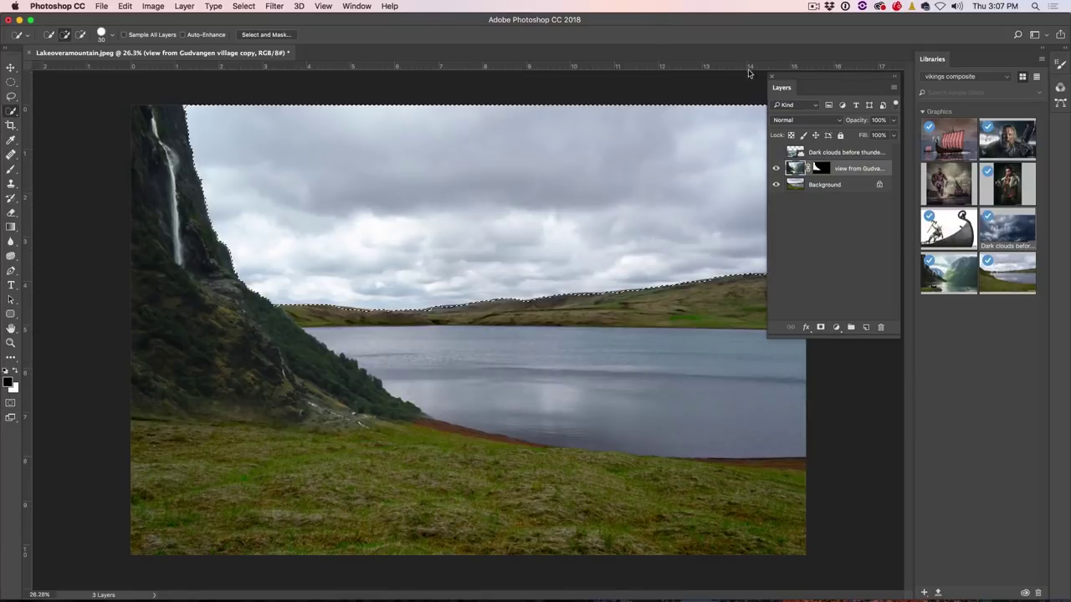
pyautogui.moveTo(793, 77); pyautogui.dragTo(856, 92)
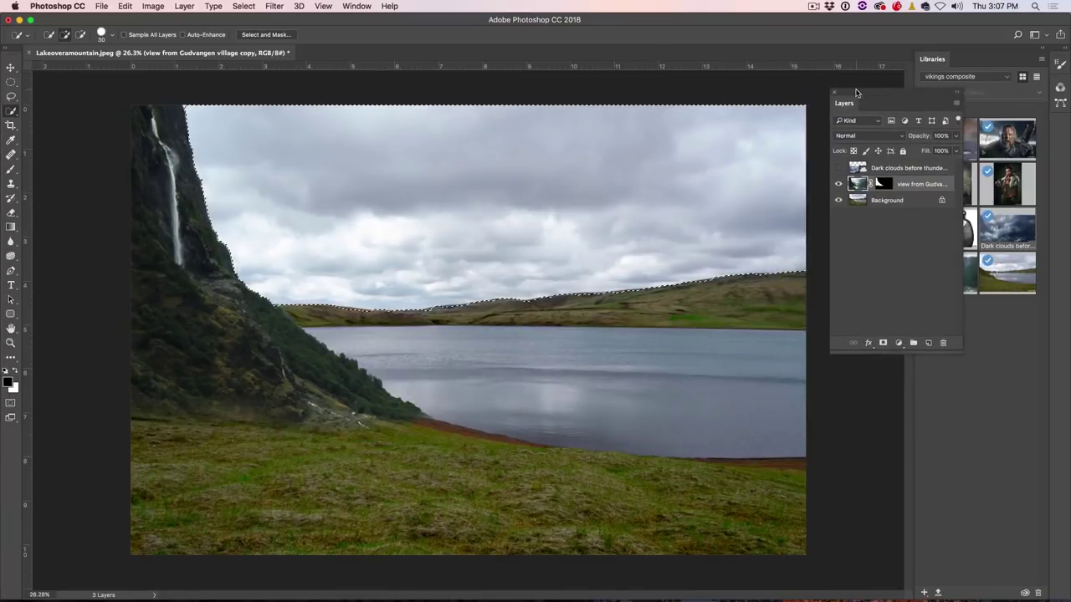
# - Refine the sky selection along the hills on the Background and along the cliff edge on the cliff layer, and show the dark clouds layer
pyautogui.click(860, 201)
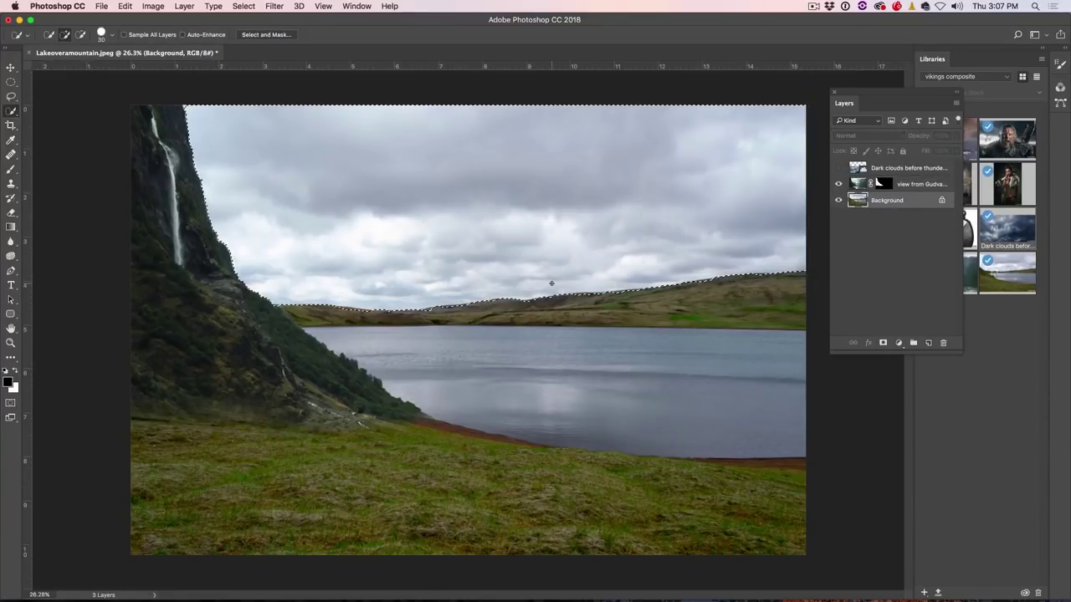
pyautogui.press('alt')
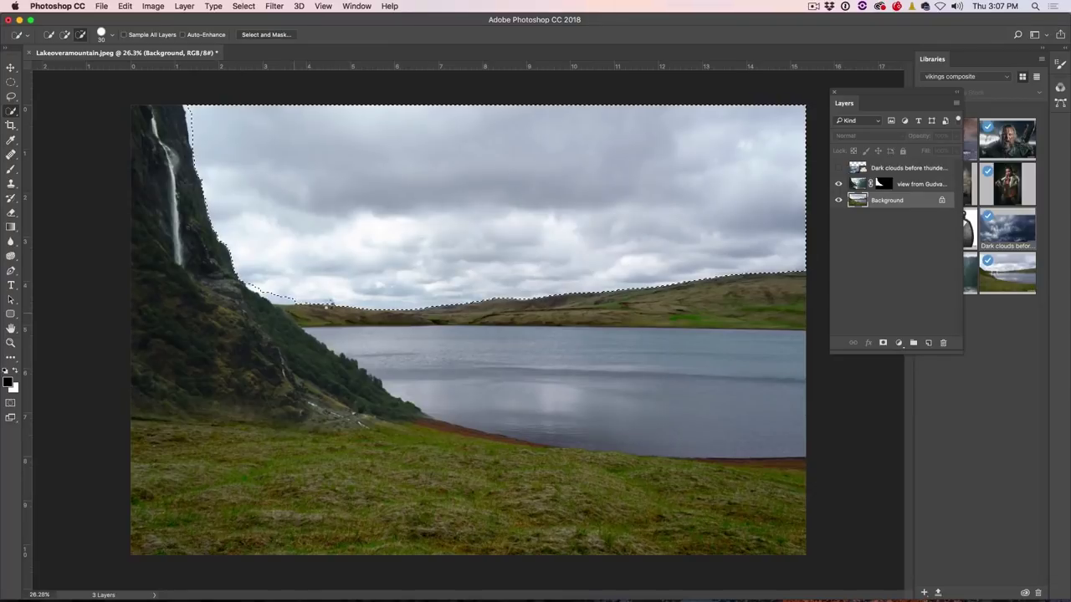
pyautogui.press('alt')
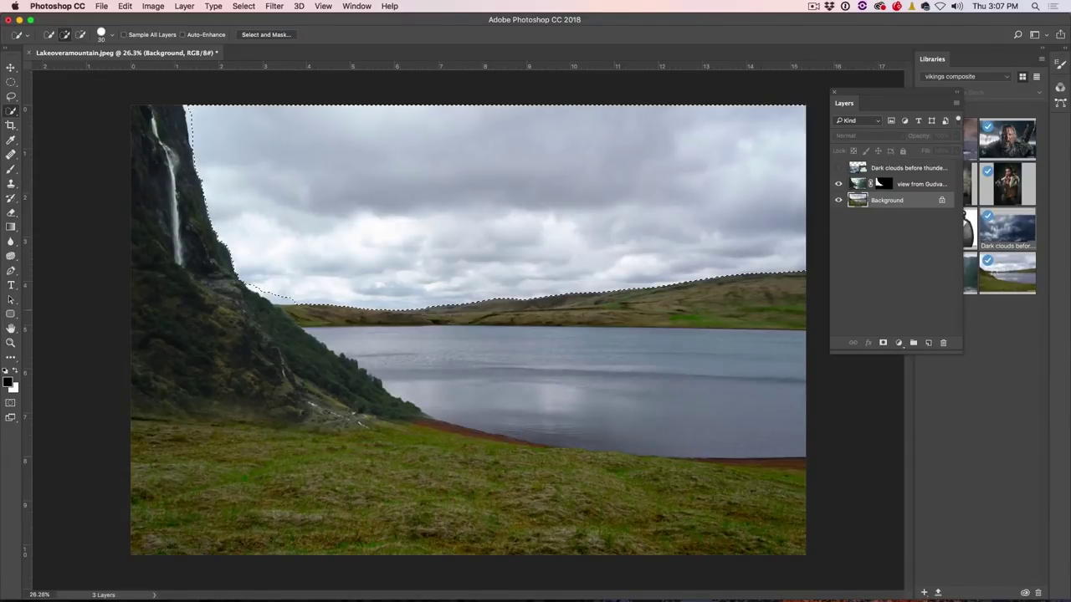
pyautogui.click(857, 184)
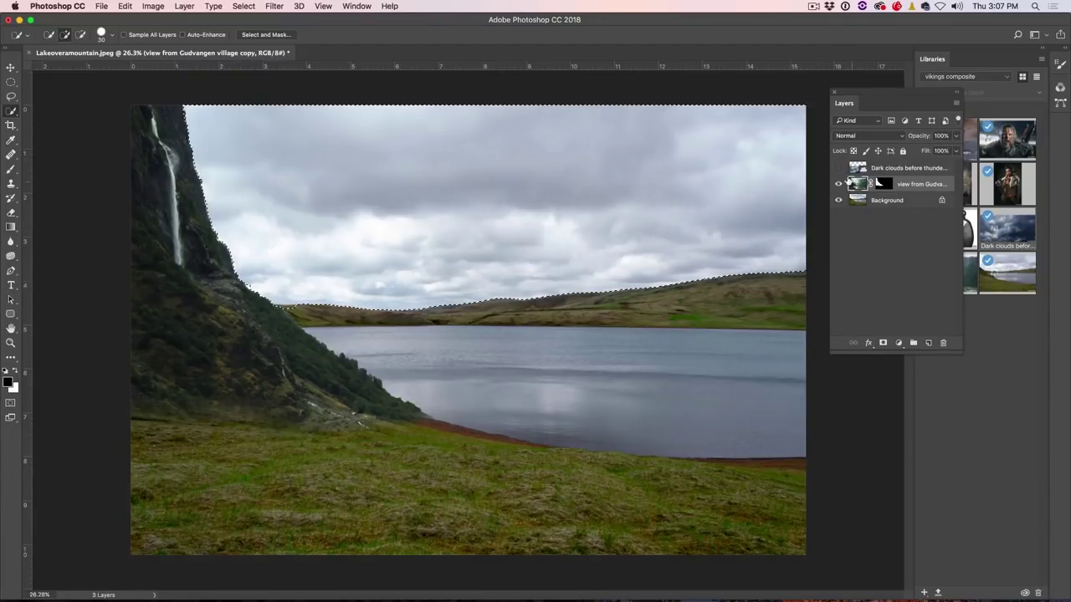
pyautogui.click(838, 168)
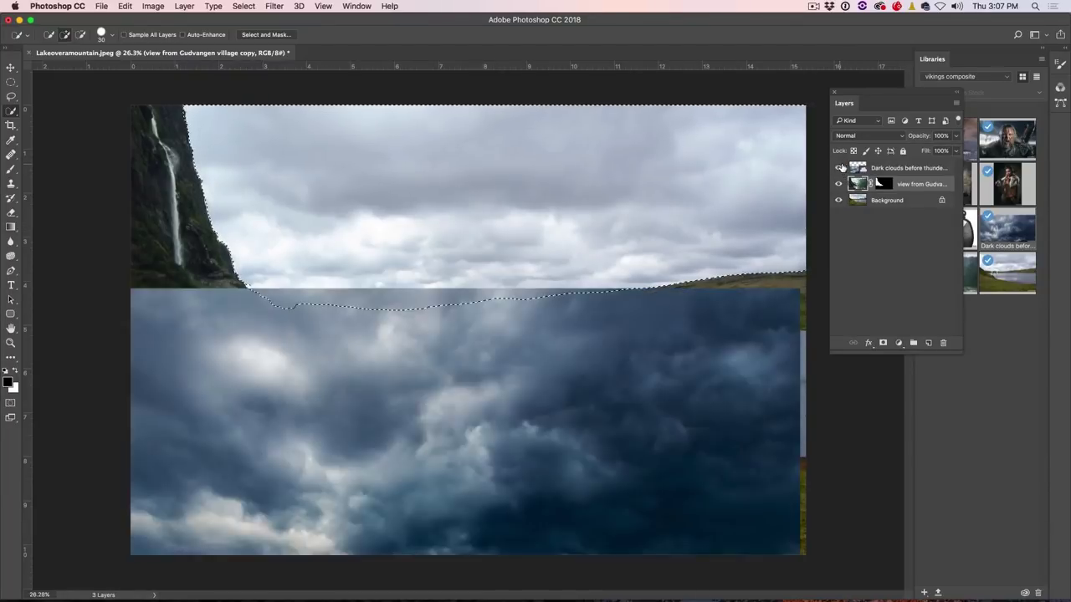
# - Mask the dark clouds layer with the sky selection, unlink the mask, and move the clouds up to fill the sky
pyautogui.click(884, 169)
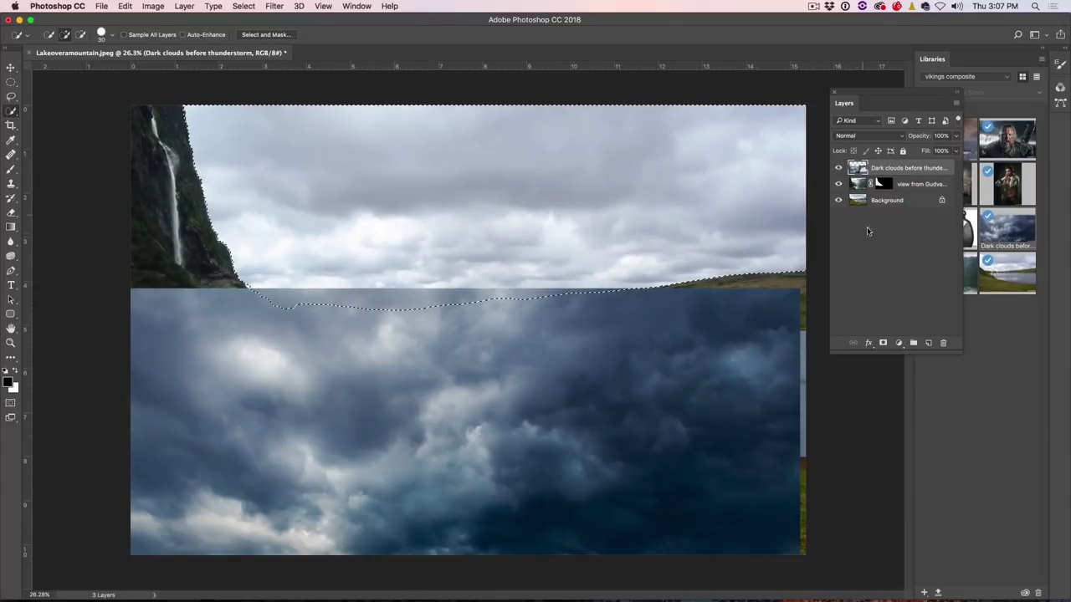
pyautogui.click(883, 343)
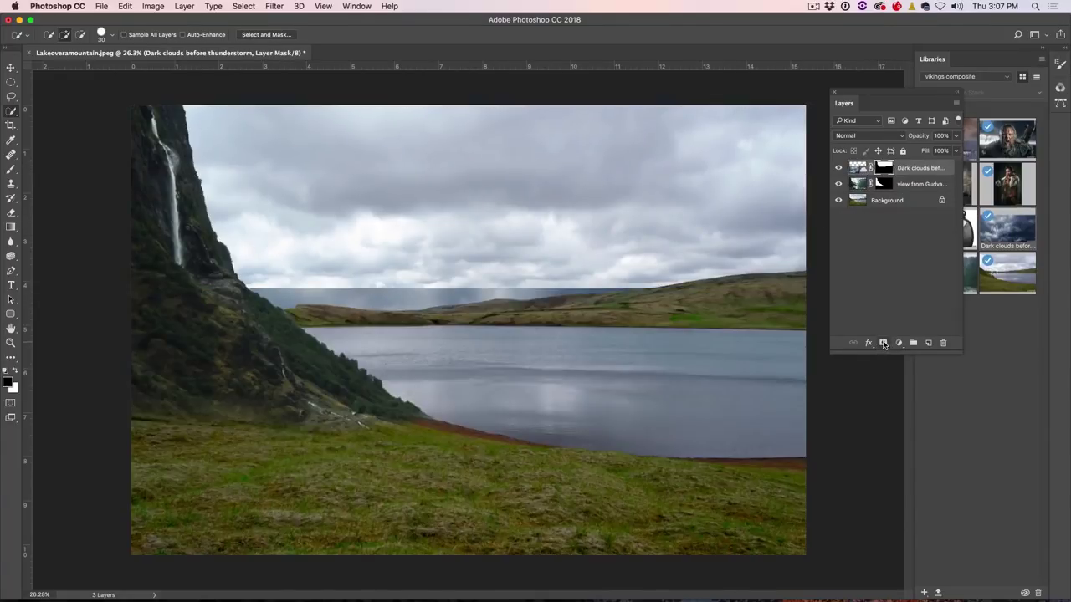
pyautogui.click(859, 168)
pyautogui.press('v')
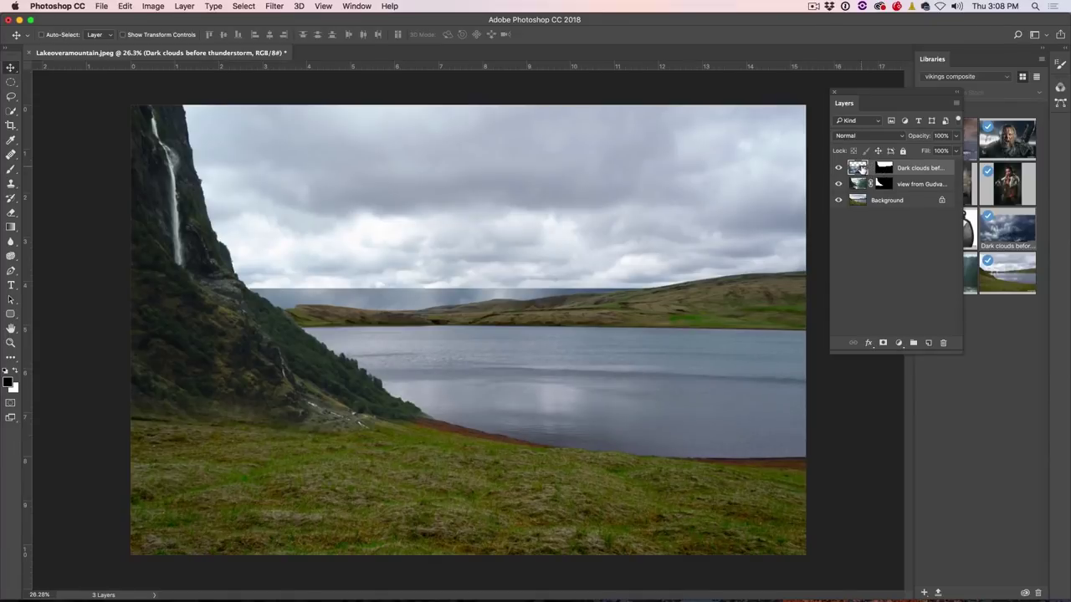
pyautogui.moveTo(678, 365)
pyautogui.mouseDown()
pyautogui.moveTo(666, 315)
pyautogui.moveTo(671, 174)
pyautogui.moveTo(650, 343)
pyautogui.moveTo(660, 268)
pyautogui.moveTo(663, 368)
pyautogui.mouseUp()
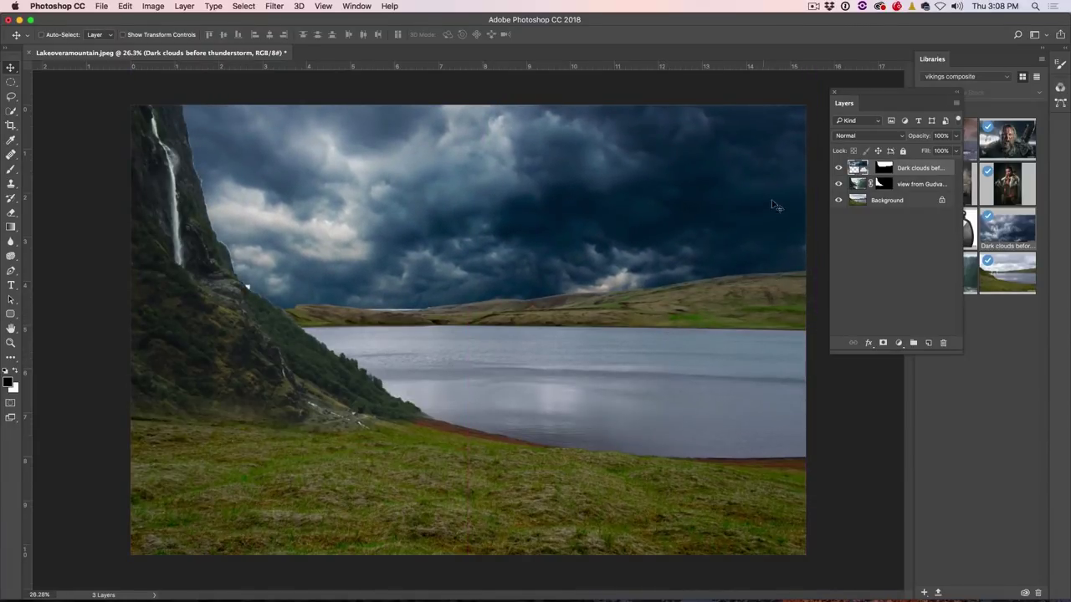
pyautogui.moveTo(716, 208)
pyautogui.mouseDown()
pyautogui.moveTo(712, 179)
pyautogui.moveTo(712, 211)
pyautogui.mouseUp()
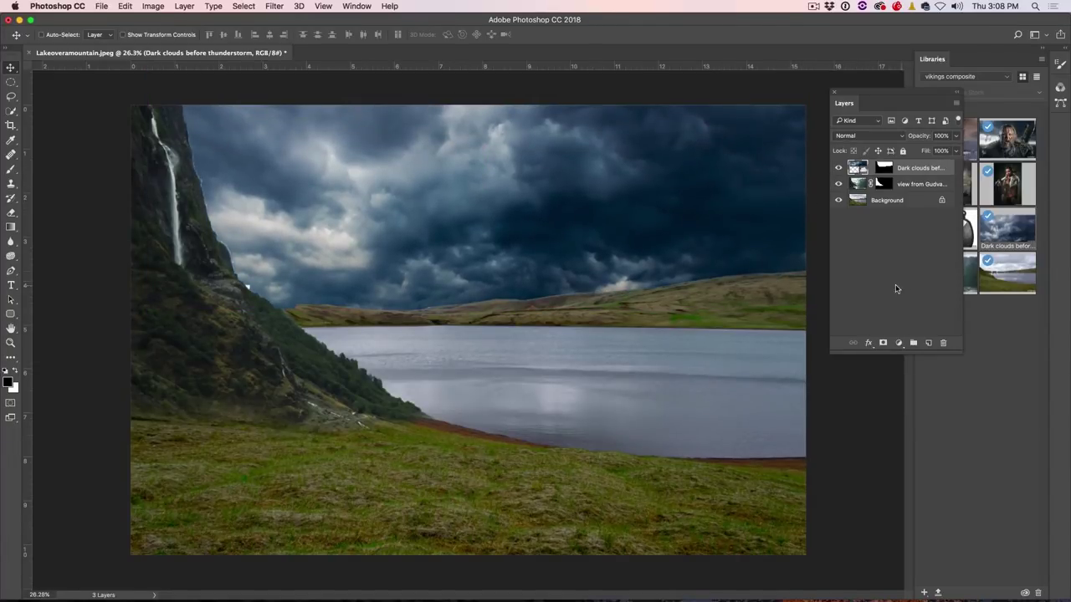
# - Add a second mask to the dark clouds layer, put the layer in a group, and add a mask to the group
pyautogui.click(883, 342)
pyautogui.click(885, 169)
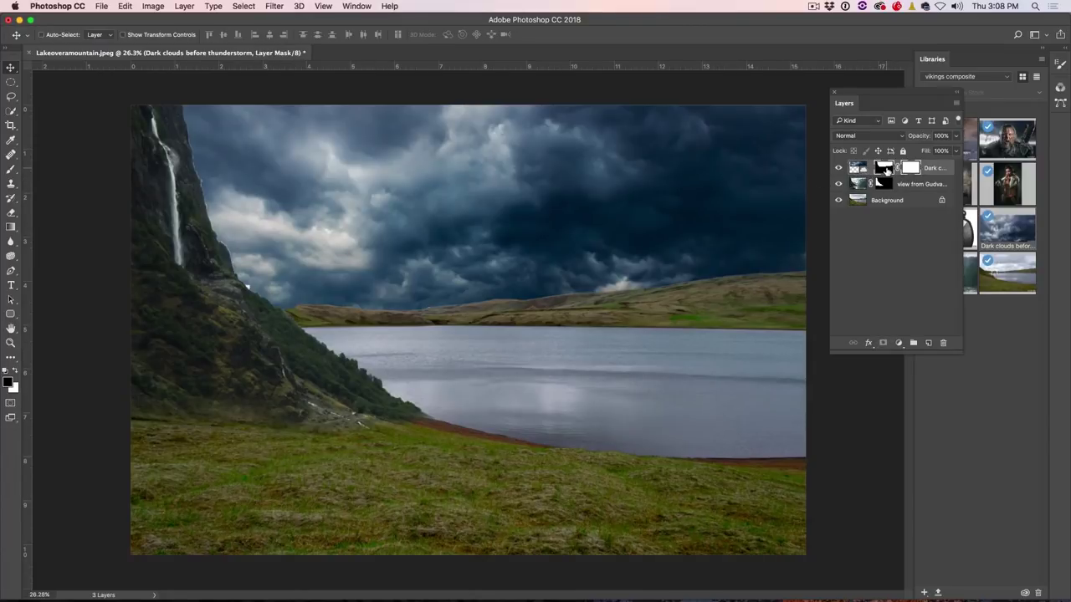
pyautogui.click(854, 169)
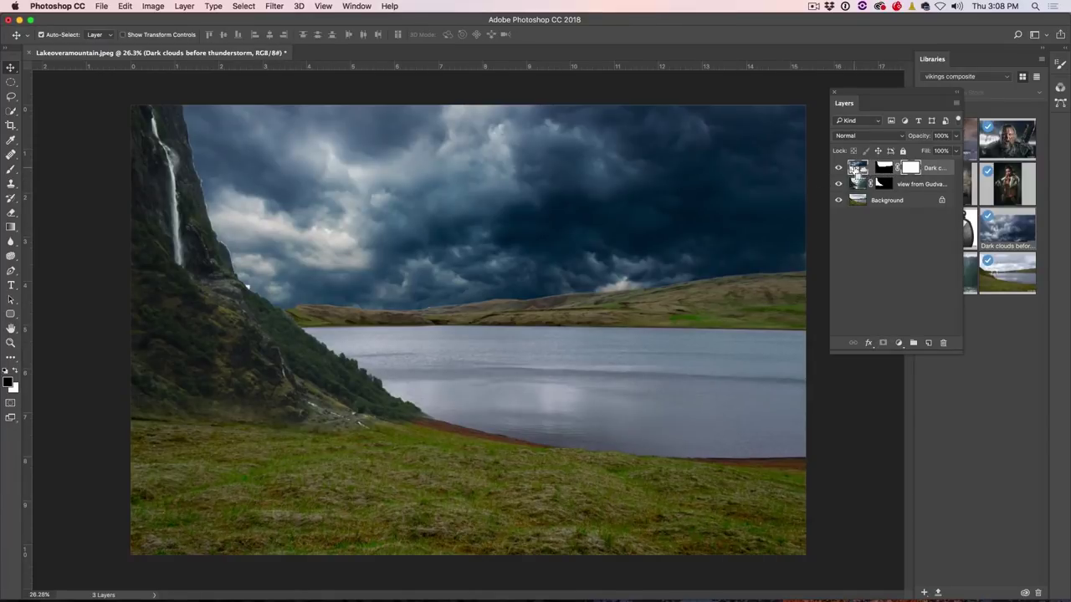
pyautogui.press('super+g')
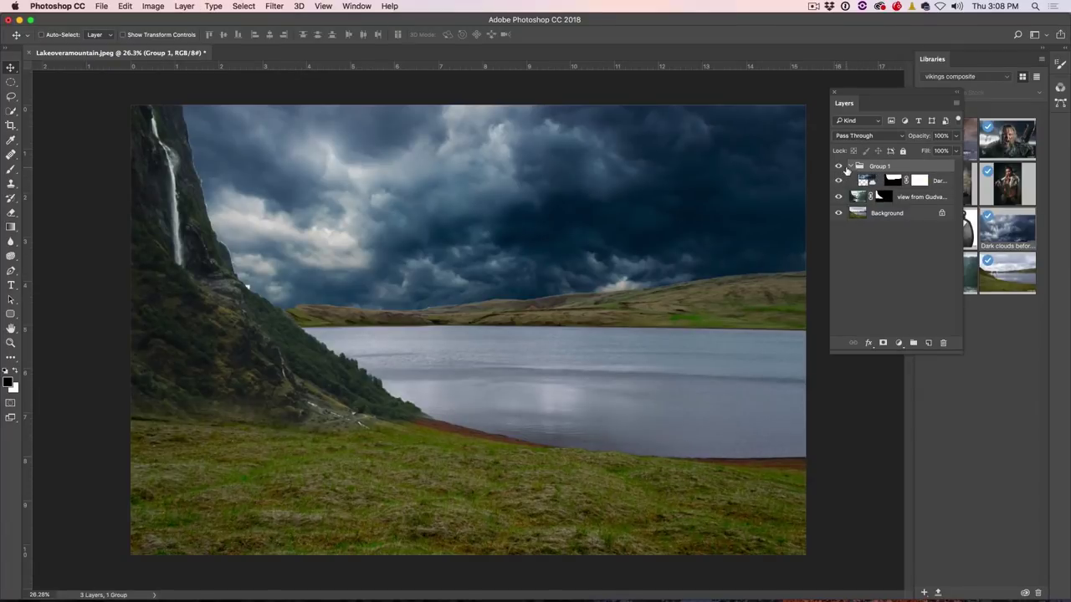
pyautogui.click(882, 343)
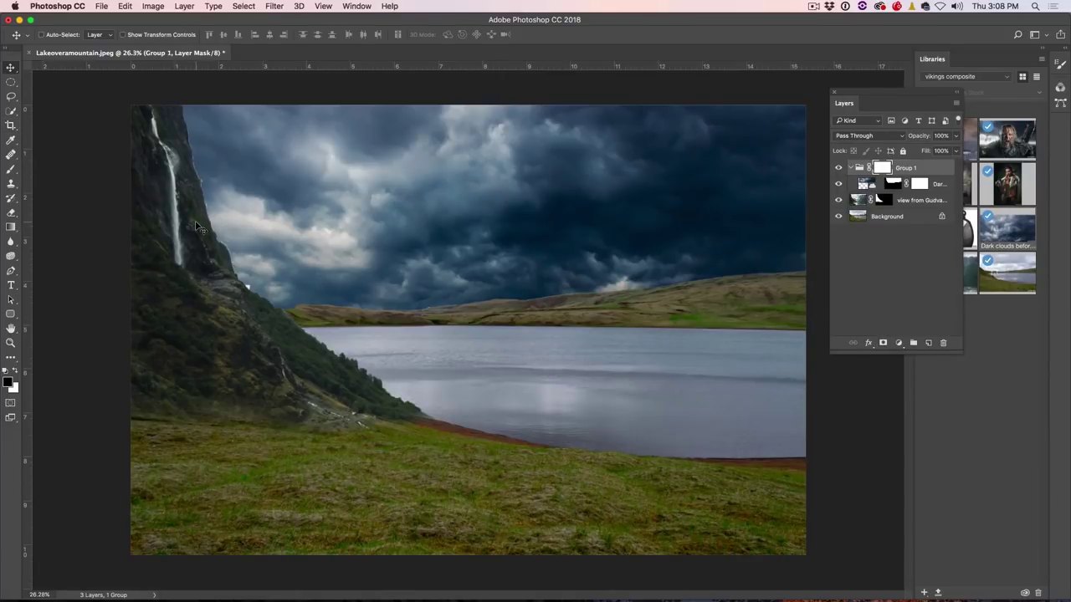
# - Paint black at 50% opacity on the group mask to fade the dark clouds along the horizon, and compare with the mask disabled
pyautogui.press('b')
pyautogui.moveTo(370, 334)
pyautogui.mouseDown()
pyautogui.moveTo(382, 299)
pyautogui.moveTo(280, 289)
pyautogui.mouseUp()
pyautogui.press('super+z')
pyautogui.press(']')
pyautogui.press(']')
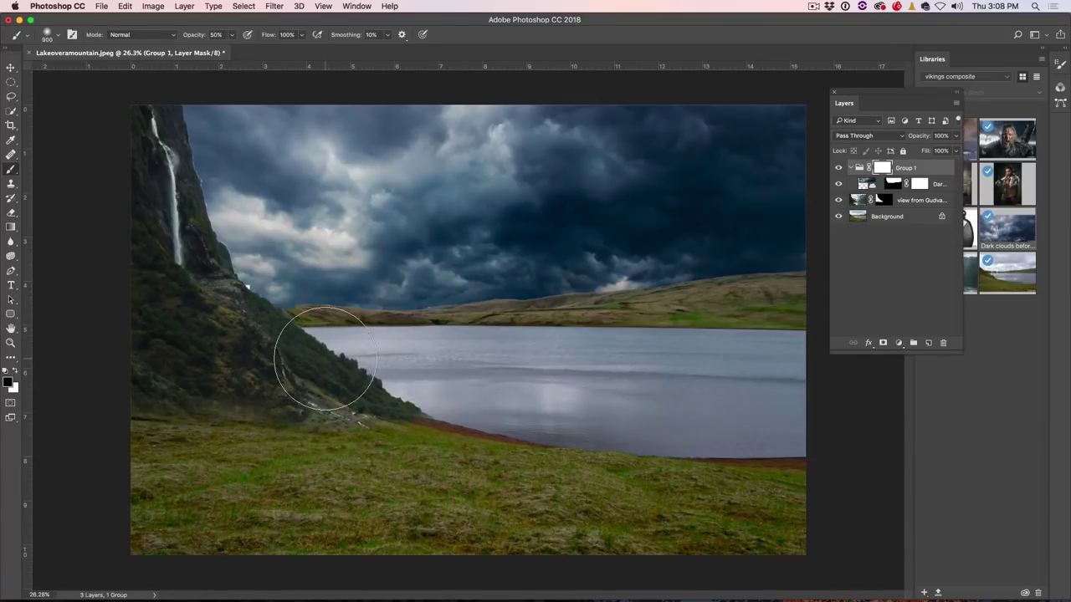
pyautogui.moveTo(326, 360)
pyautogui.mouseDown()
pyautogui.moveTo(381, 302)
pyautogui.moveTo(351, 289)
pyautogui.moveTo(748, 314)
pyautogui.moveTo(511, 337)
pyautogui.moveTo(285, 288)
pyautogui.moveTo(206, 301)
pyautogui.mouseUp()
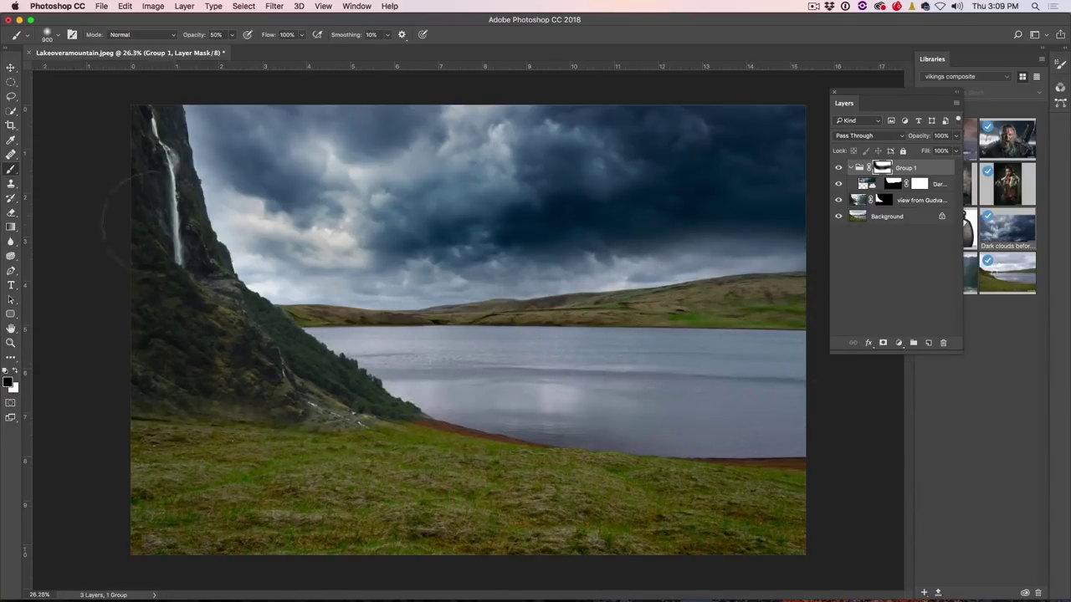
pyautogui.click(10, 66)
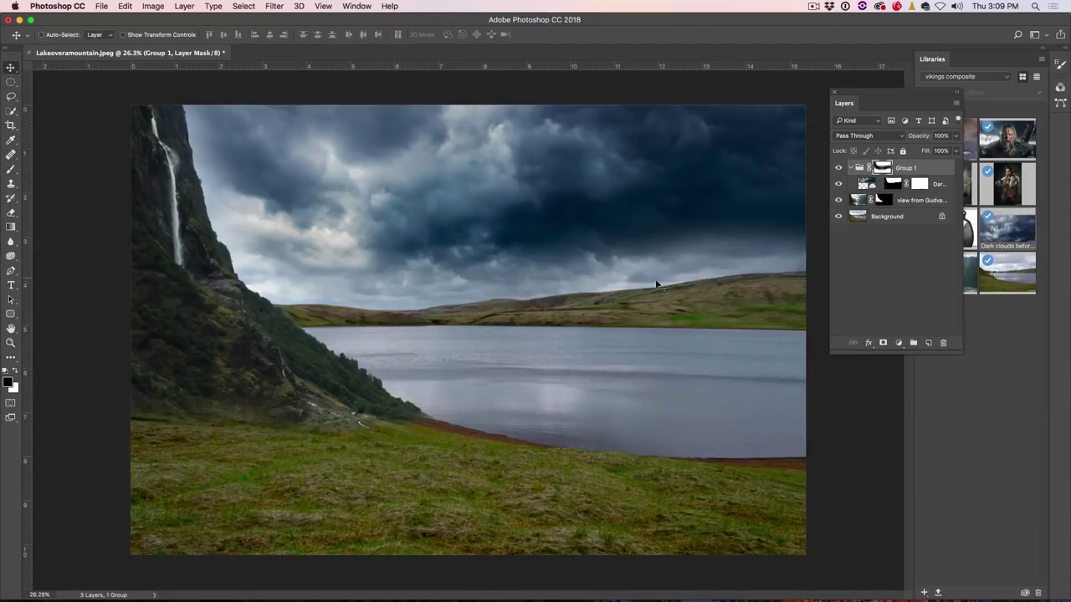
pyautogui.keyDown('shift'); pyautogui.click(874, 167); pyautogui.keyUp('shift')
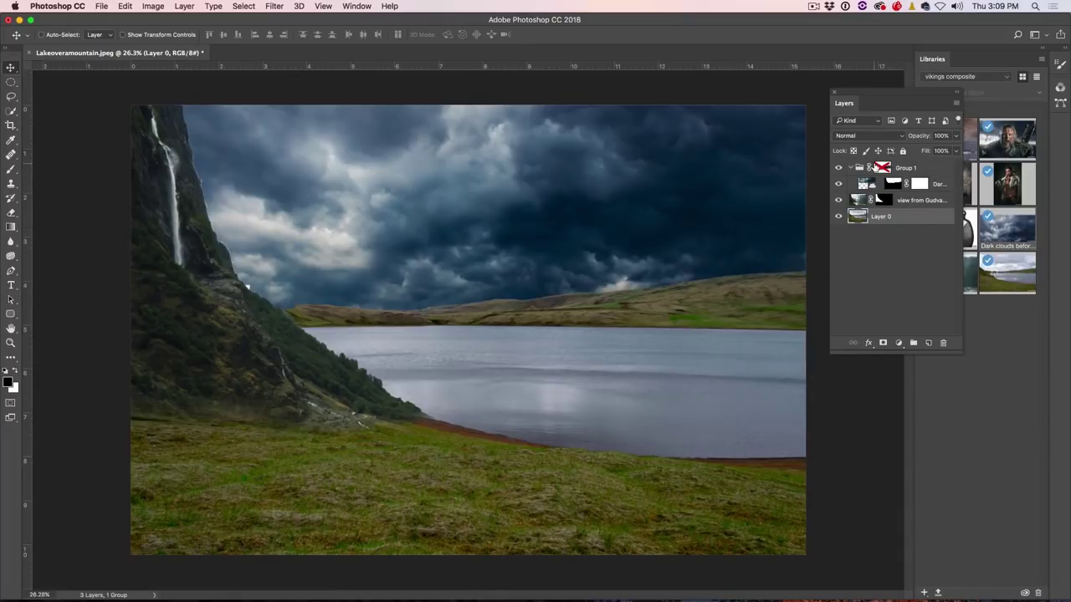
pyautogui.keyDown('shift'); pyautogui.click(874, 167); pyautogui.keyUp('shift')
# - Combine the clouds group, the waterfall cliff layer and the lake layer into one group named backplate
pyautogui.click(910, 169)
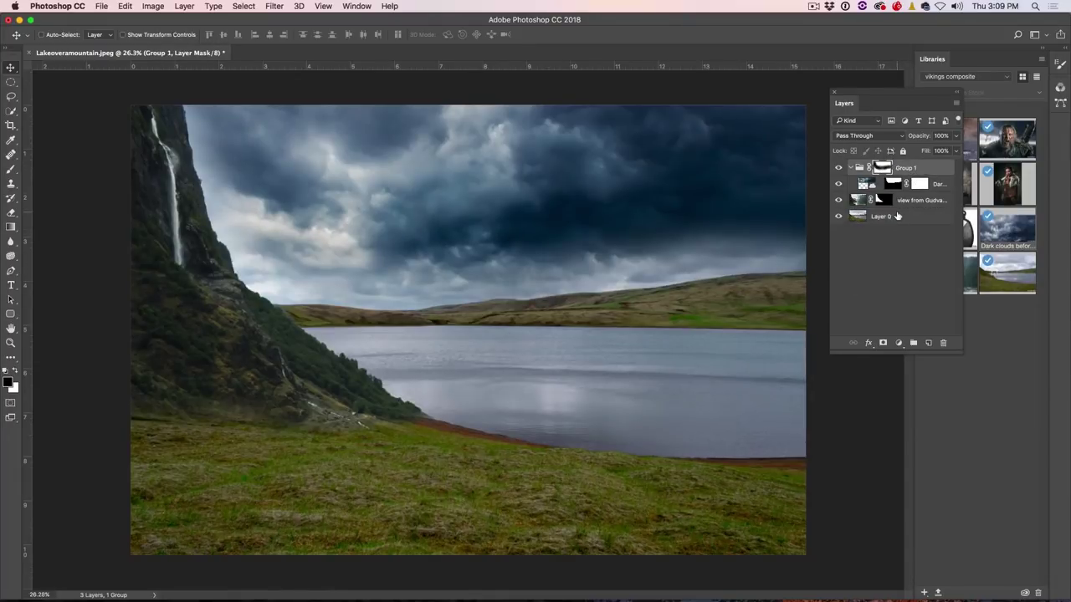
pyautogui.press('super+g')
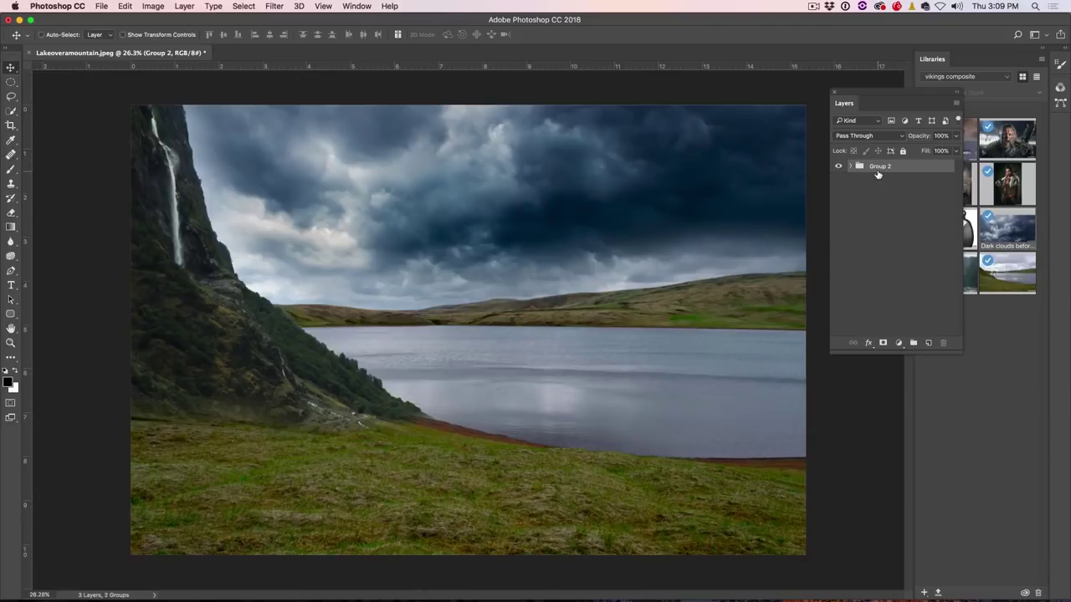
pyautogui.write('backplate')
pyautogui.click(904, 215)
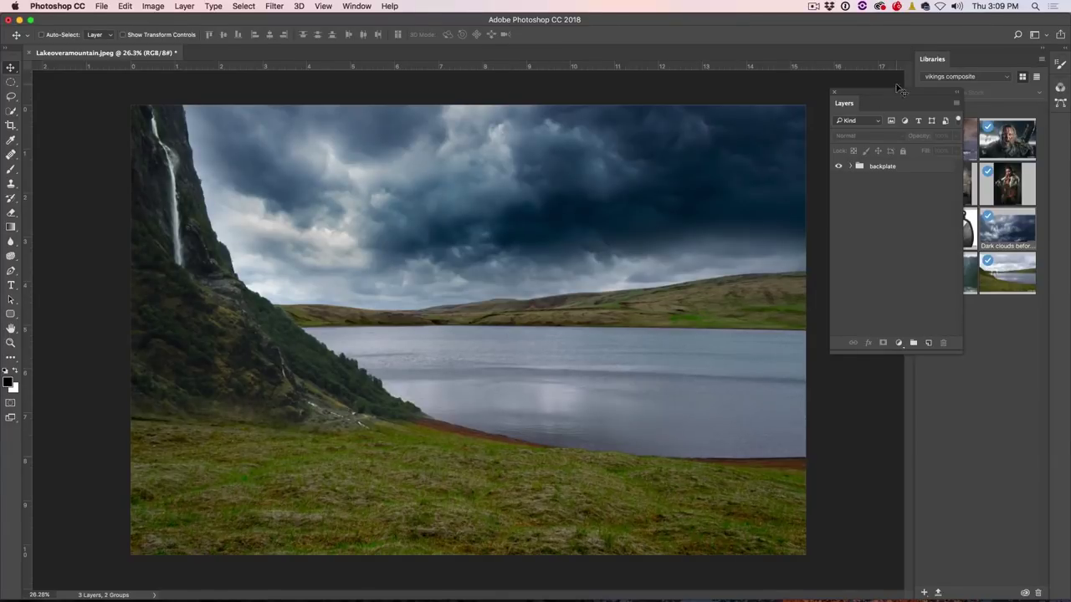
# - Move the Layers panel clear of the library and place the Strong angry bearded Viking image on the canvas
pyautogui.moveTo(888, 90); pyautogui.dragTo(827, 97)
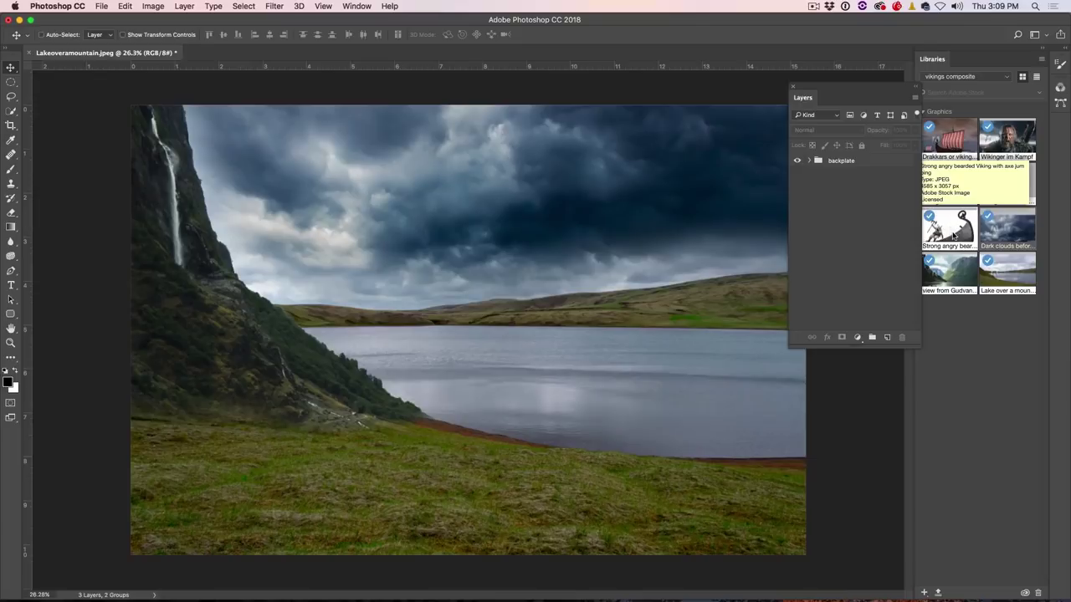
pyautogui.moveTo(953, 234); pyautogui.dragTo(651, 276)
pyautogui.moveTo(675, 232); pyautogui.dragTo(536, 254)
pyautogui.press('Return')
# - Scale the Viking ship image down slightly and position it near the centre of the canvas
pyautogui.press('super+t')
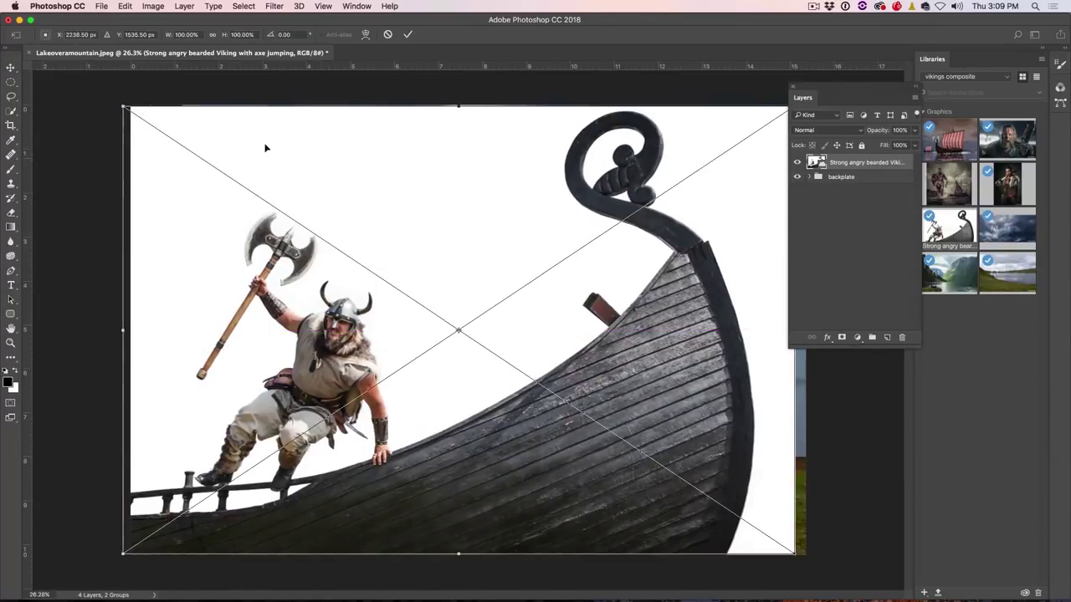
pyautogui.moveTo(123, 106); pyautogui.dragTo(156, 127)
pyautogui.moveTo(294, 179); pyautogui.dragTo(312, 177)
pyautogui.press('Return')
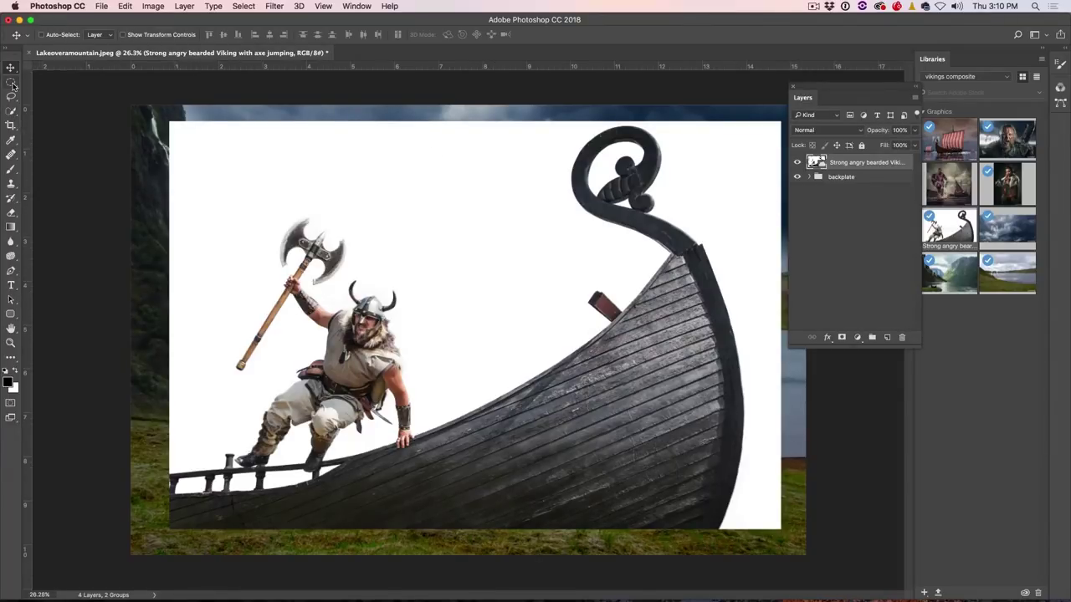
# - Mask out the white background around the Viking, ship and railing using a contiguous Magic Wand selection with tolerance 32
pyautogui.click(10, 113)
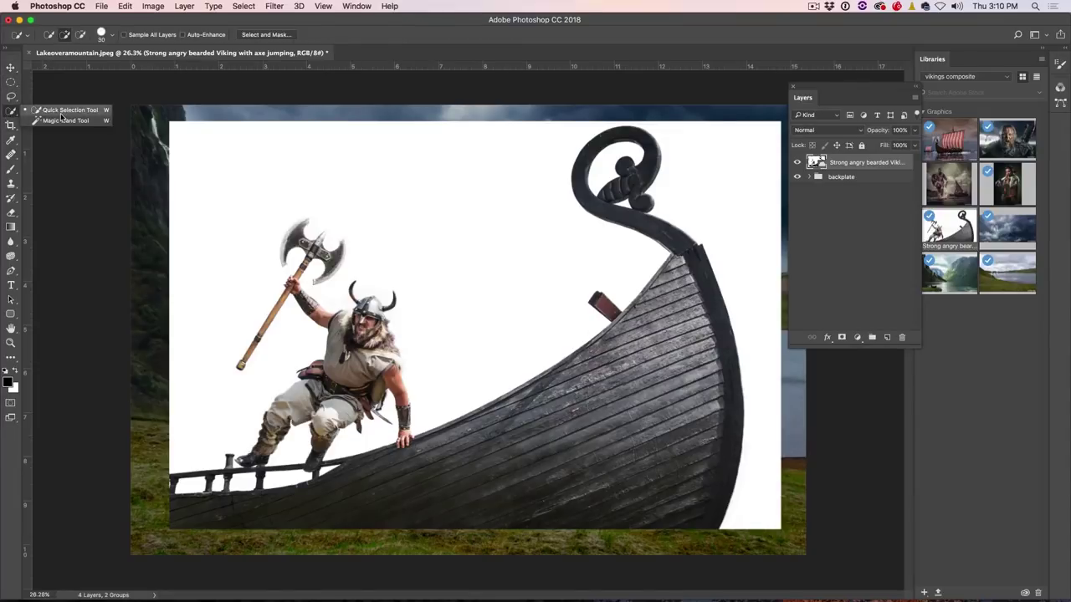
pyautogui.click(61, 123)
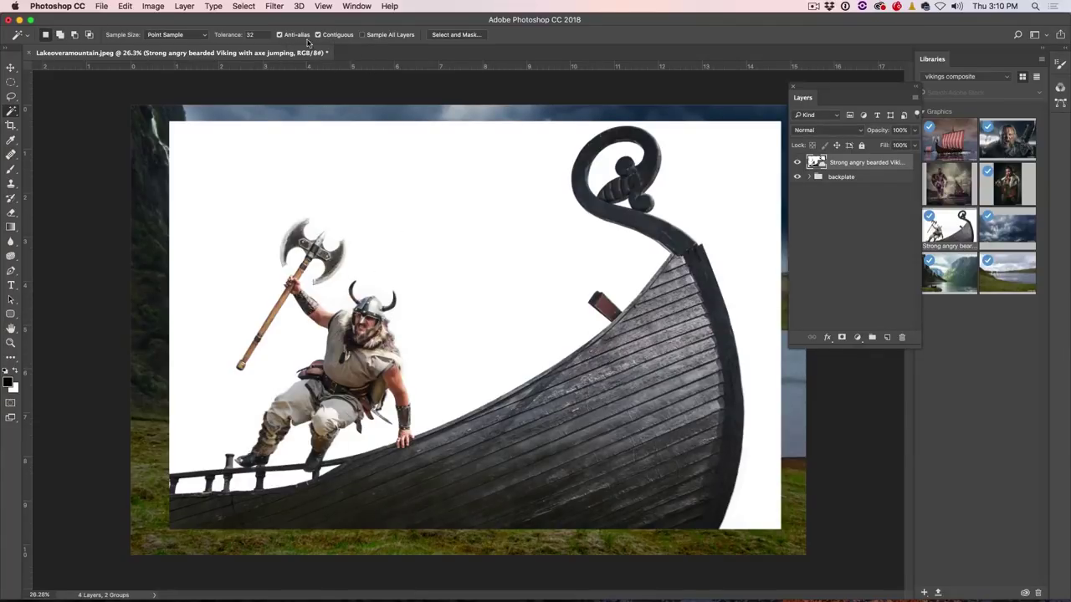
pyautogui.click(273, 155)
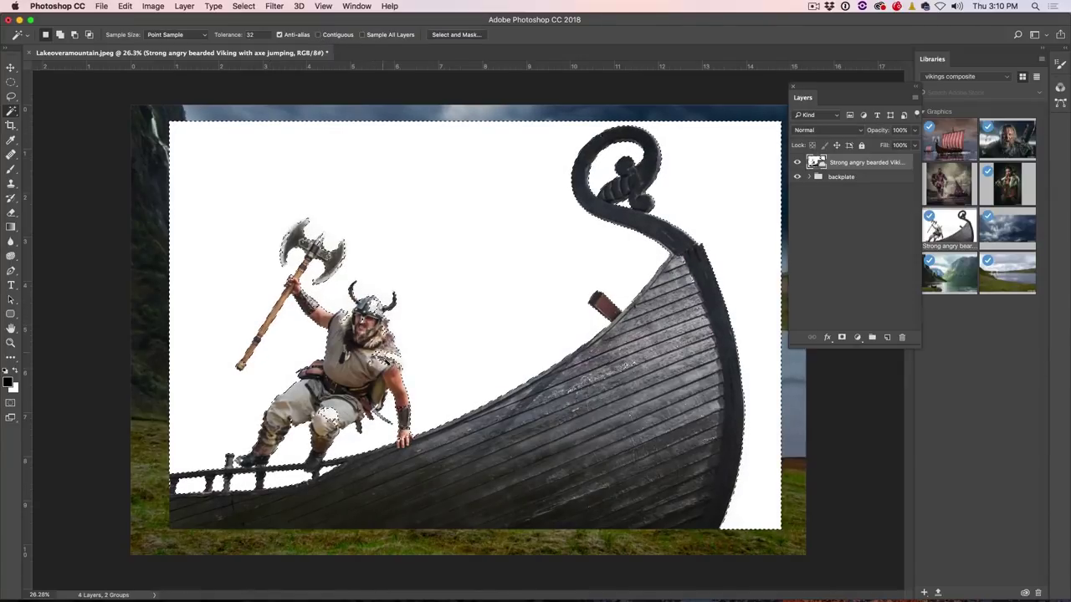
pyautogui.press('super+d')
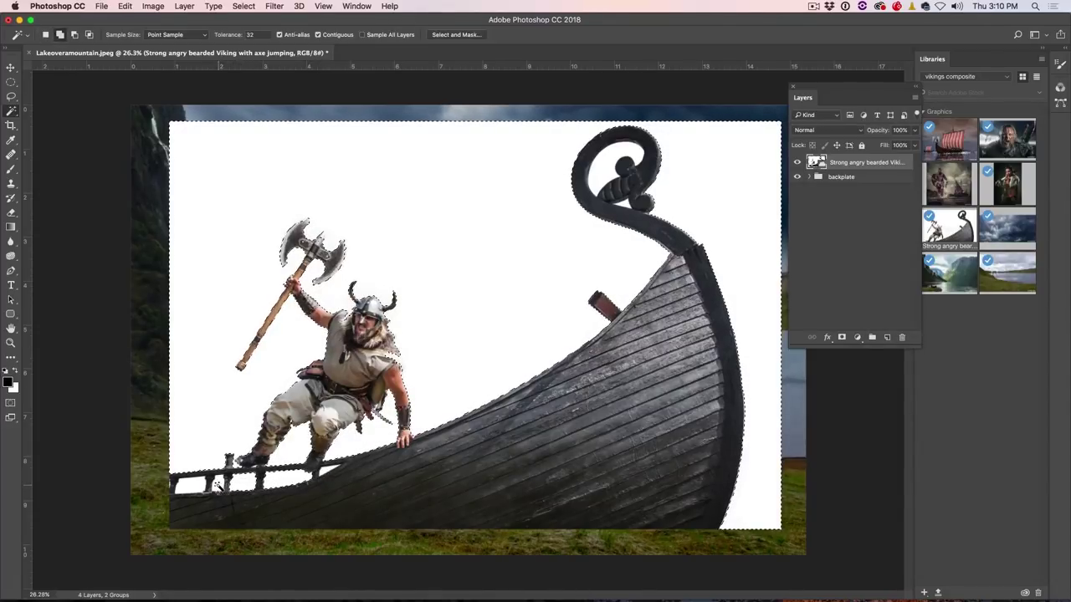
pyautogui.keyDown('shift'); pyautogui.click(338, 474); pyautogui.keyUp('shift')
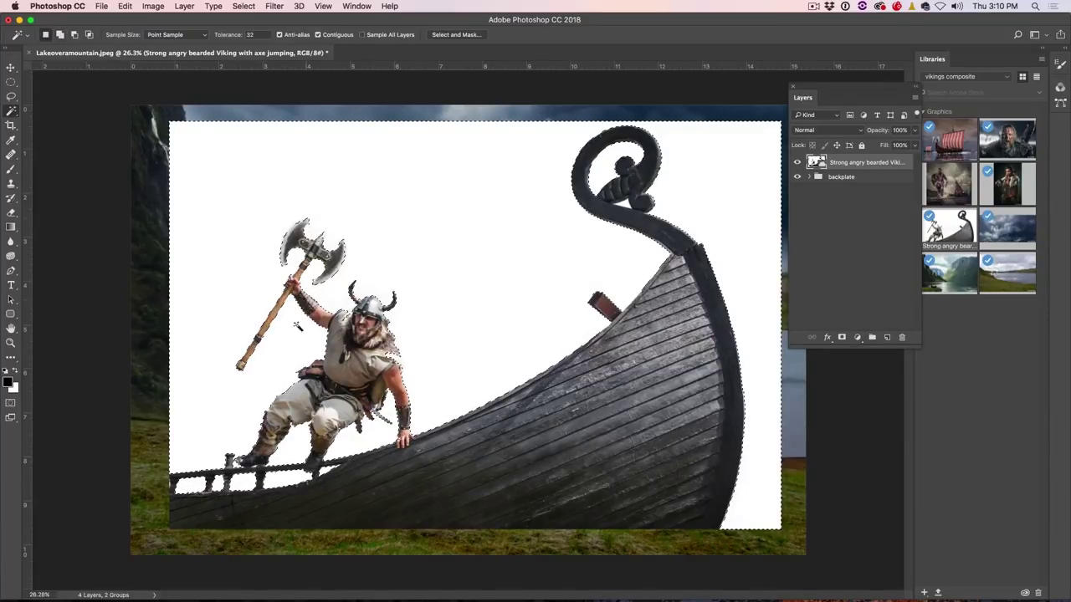
pyautogui.click(841, 337)
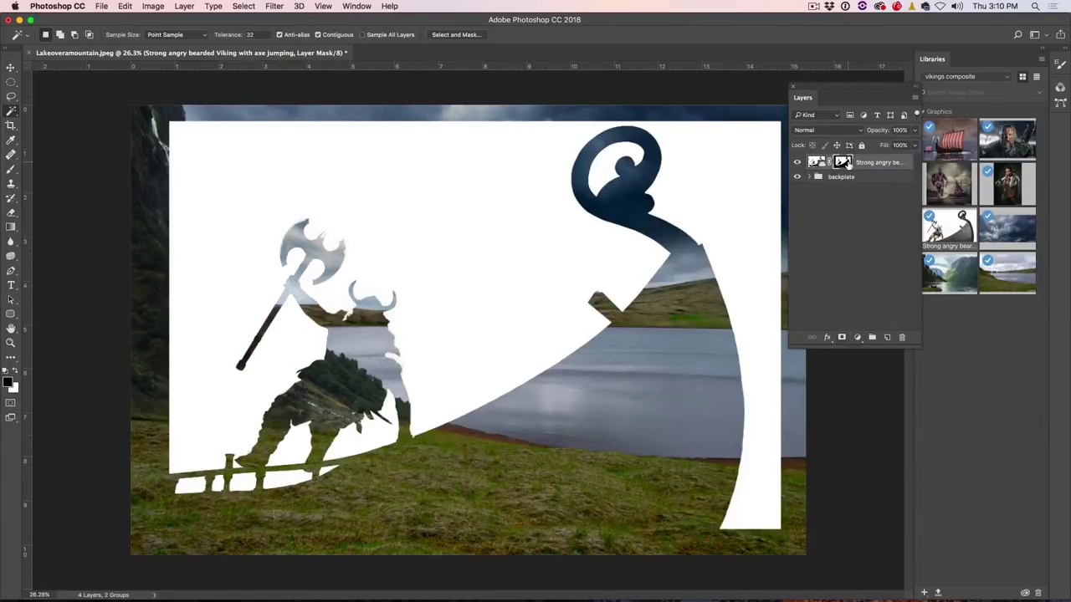
pyautogui.press('super+i')
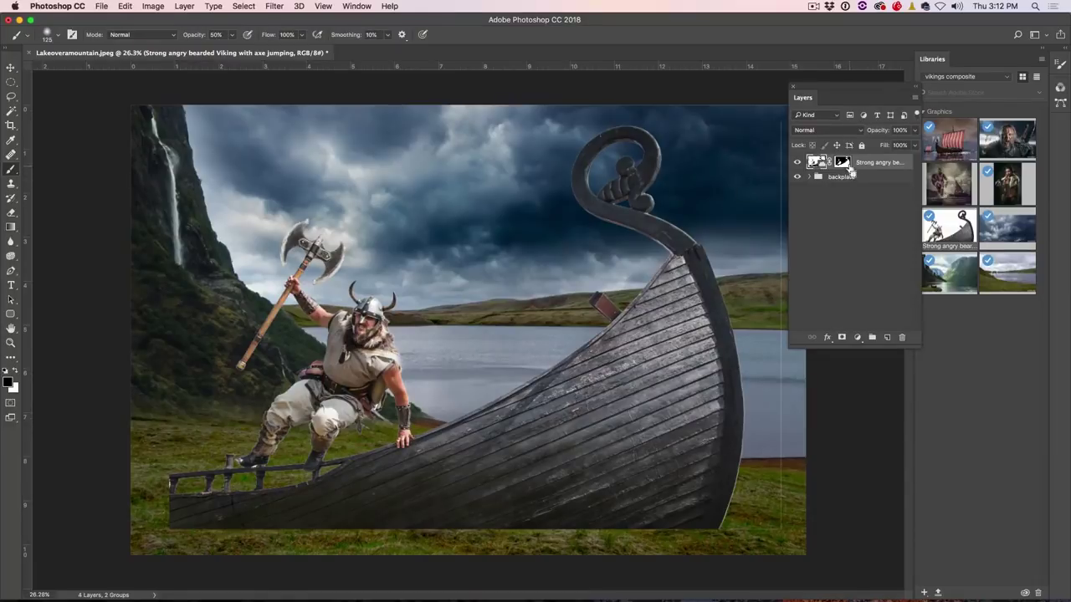
# - Load the Viking ship mask as a selection, contract it by 2 pixels, and mask out the inverted selection to remove the edge fringe
pyautogui.keyDown('super'); pyautogui.click(843, 163); pyautogui.keyUp('super')
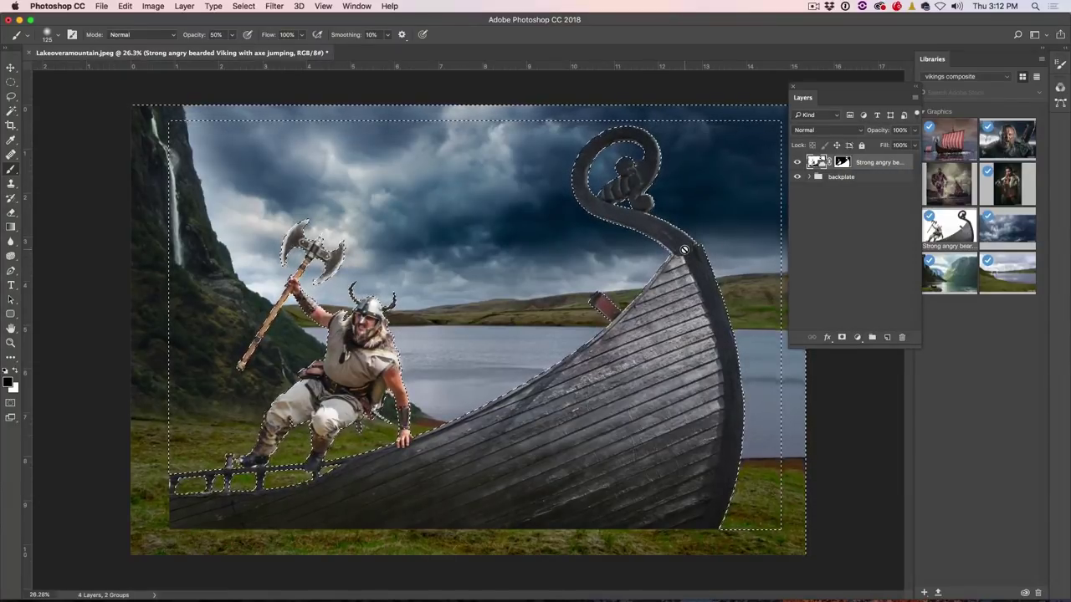
pyautogui.click(243, 6)
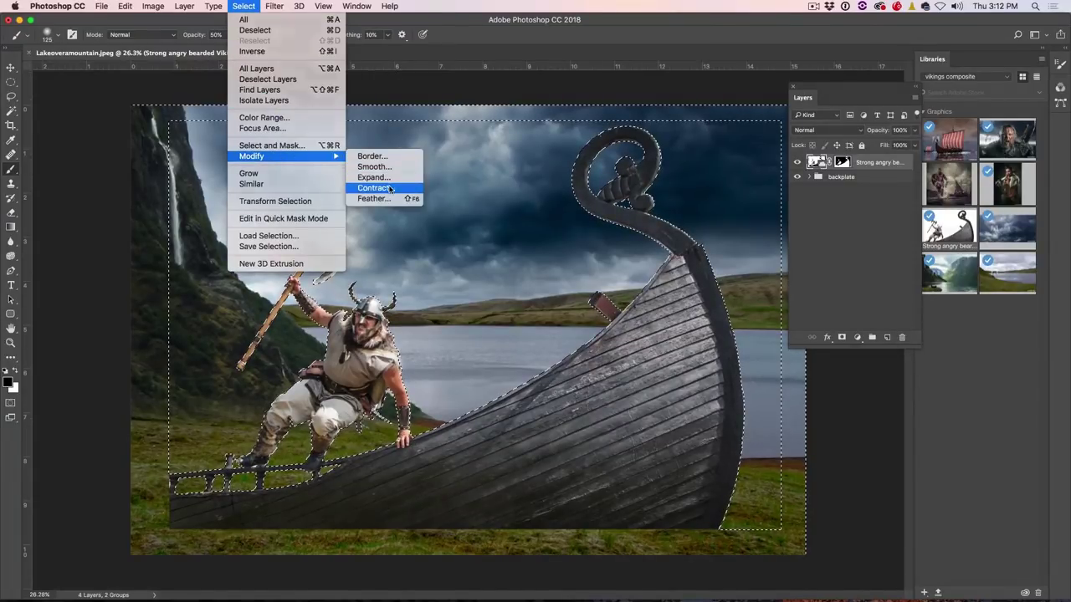
pyautogui.click(373, 188)
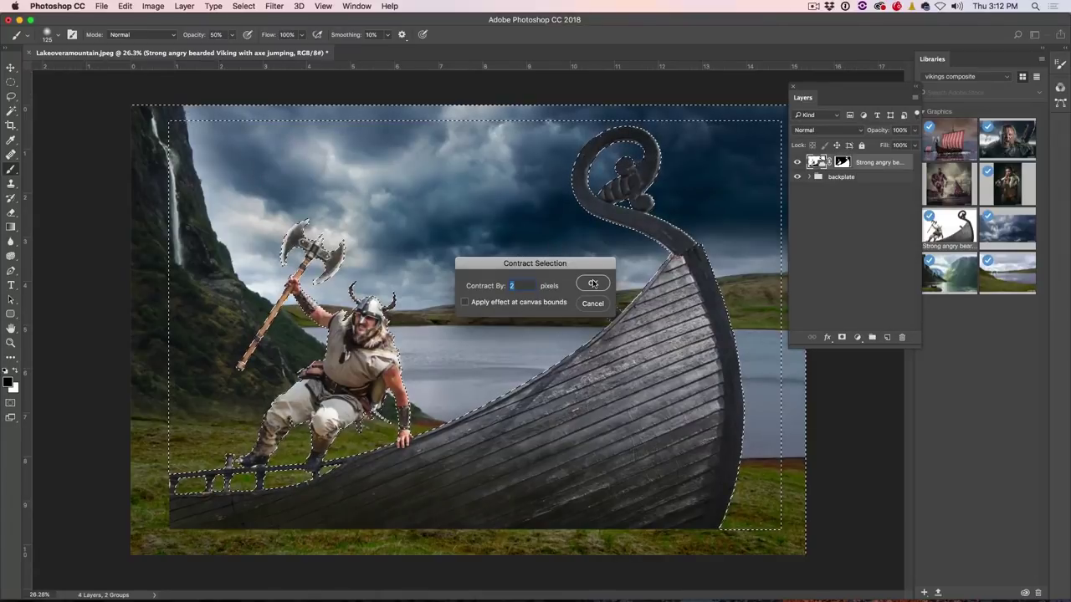
pyautogui.press('Return')
pyautogui.click(841, 163)
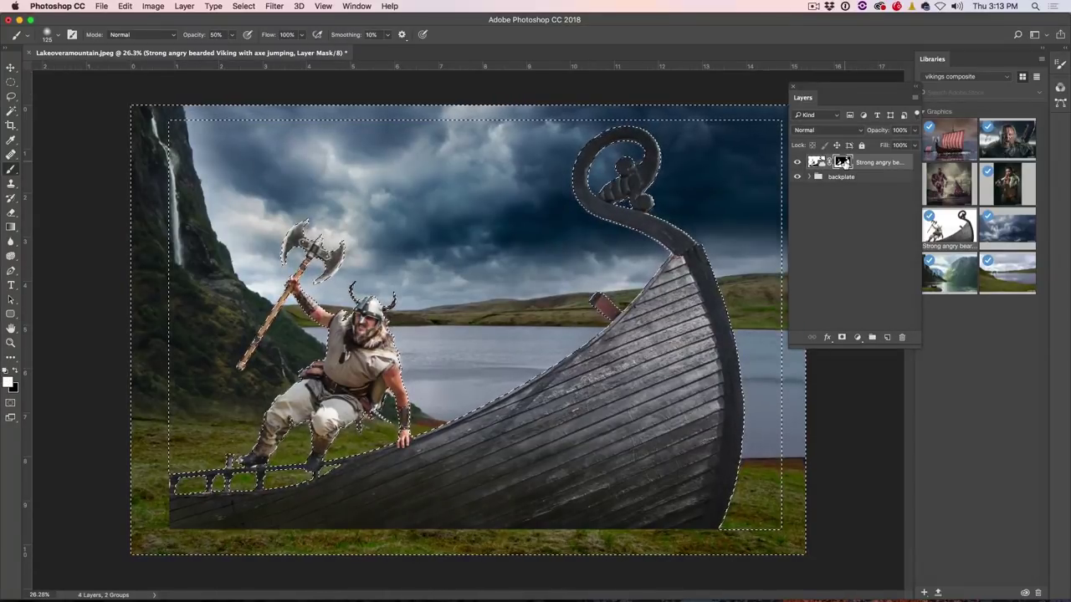
pyautogui.press('super+shift+i')
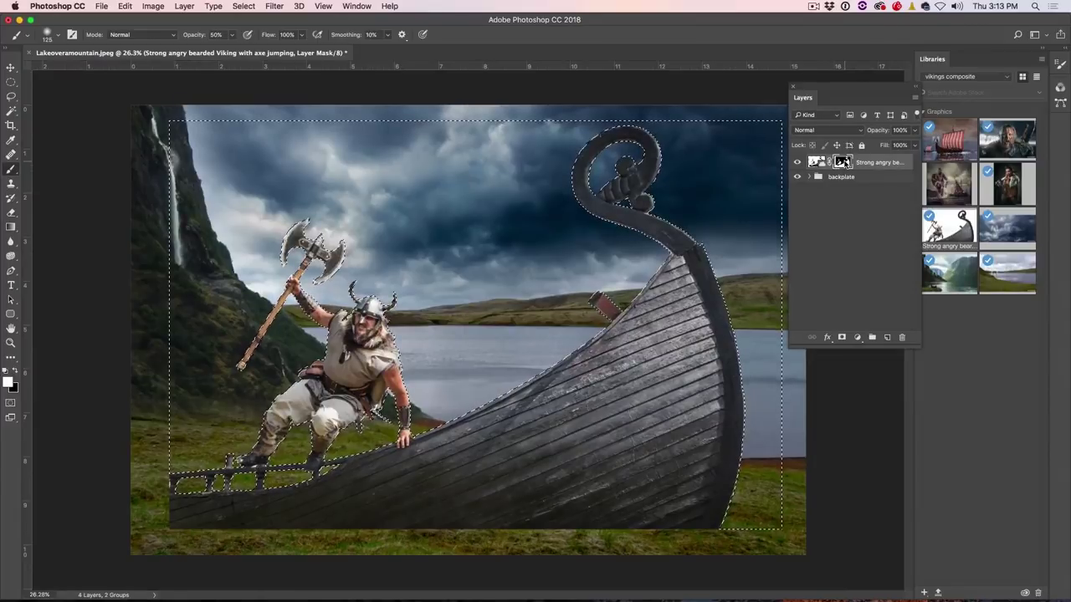
pyautogui.press('super+d')
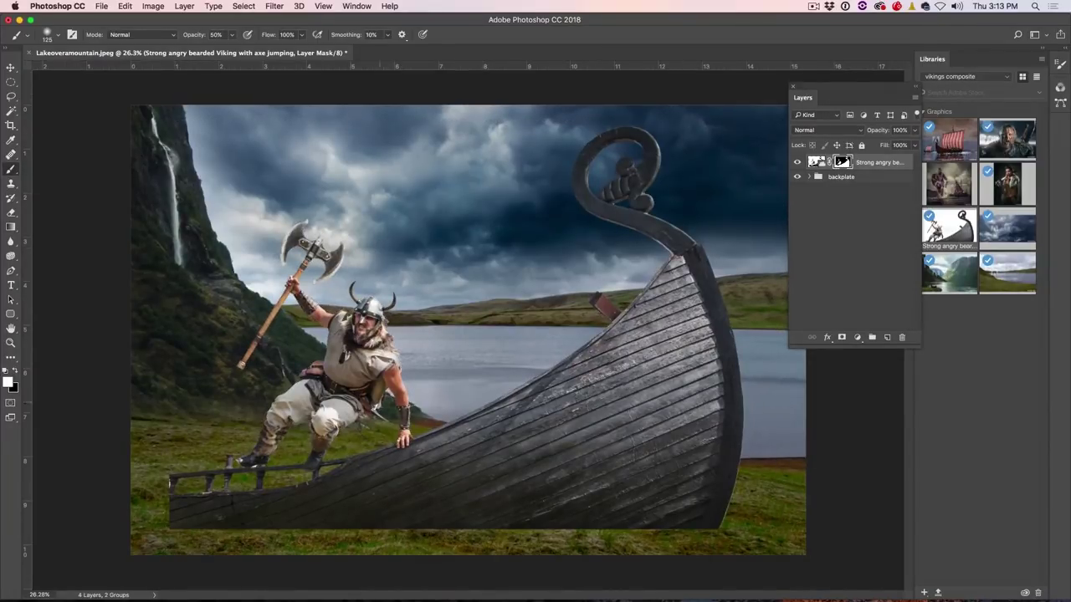
# - Move the Viking ship image down to the canvas's bottom edge and flip it horizontally so the prow faces the cliff
pyautogui.click(11, 68)
pyautogui.moveTo(660, 314); pyautogui.dragTo(693, 341)
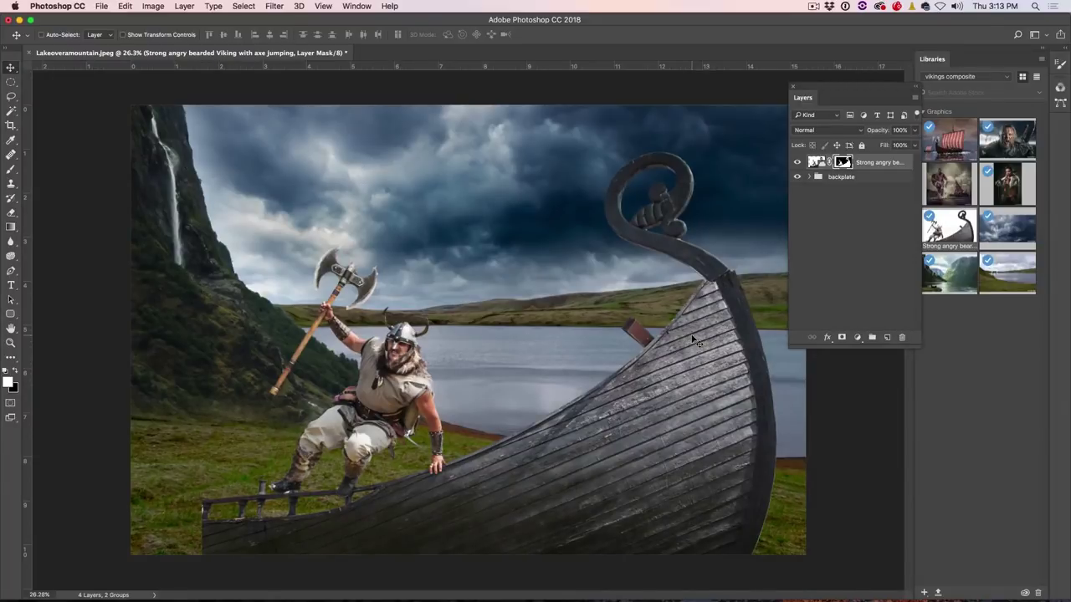
pyautogui.press('super+t')
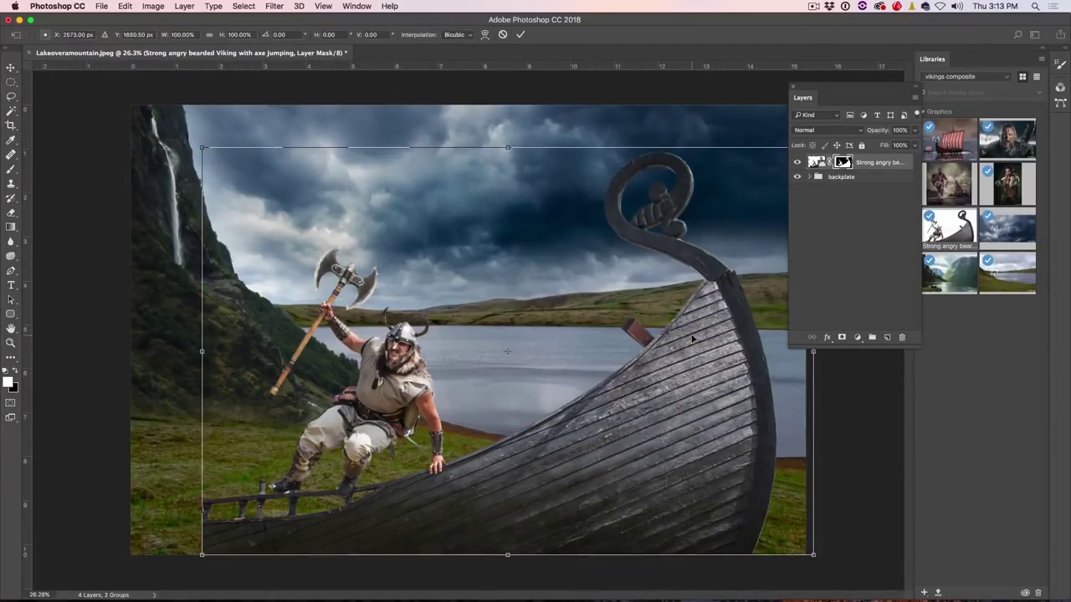
pyautogui.rightClick(667, 340)
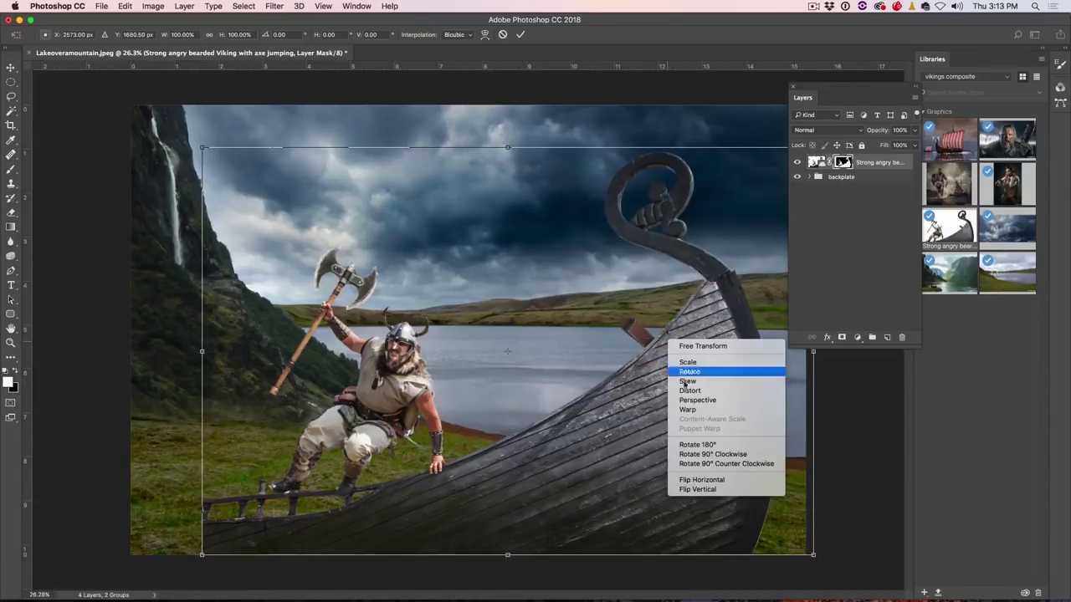
pyautogui.click(701, 480)
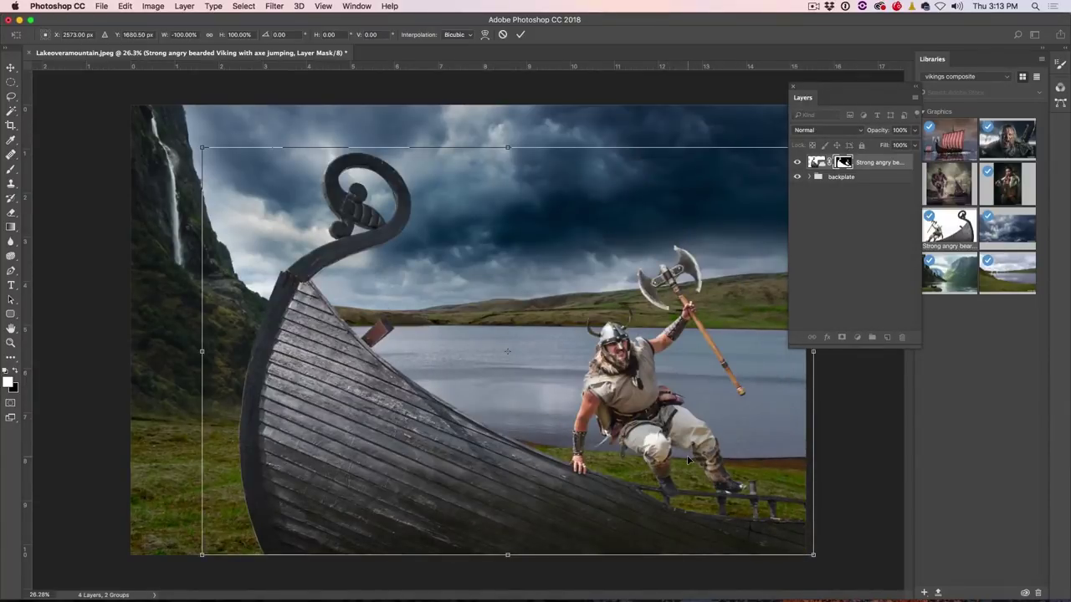
pyautogui.press('Return')
pyautogui.moveTo(676, 473)
pyautogui.mouseDown()
pyautogui.moveTo(665, 441)
pyautogui.moveTo(674, 478)
pyautogui.mouseUp()
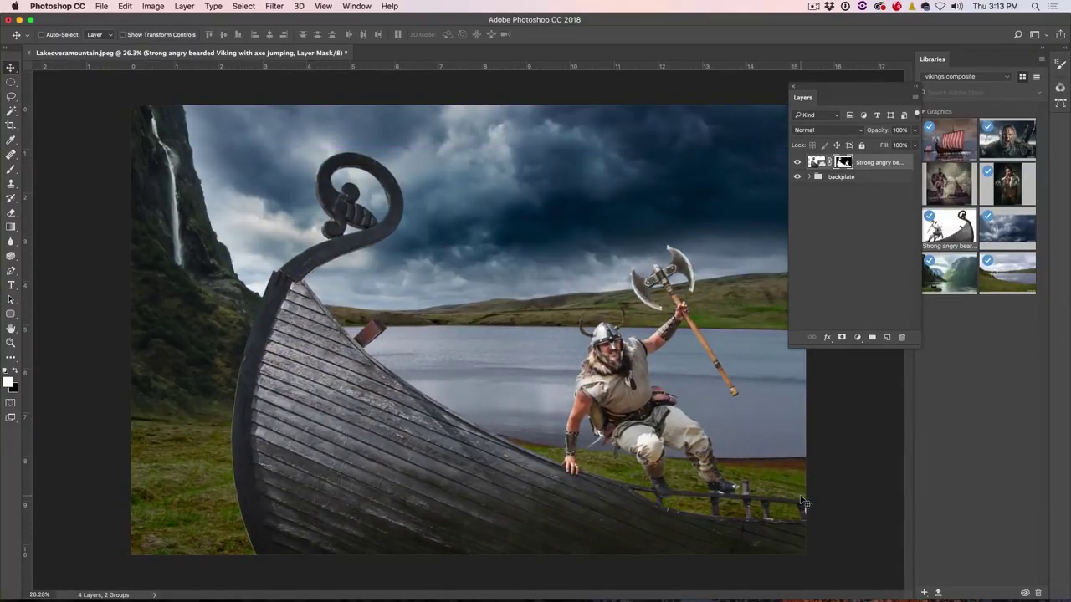
# - Scale the Viking ship image to about 89.5% and position it in the lower right of the canvas
pyautogui.press('super+t')
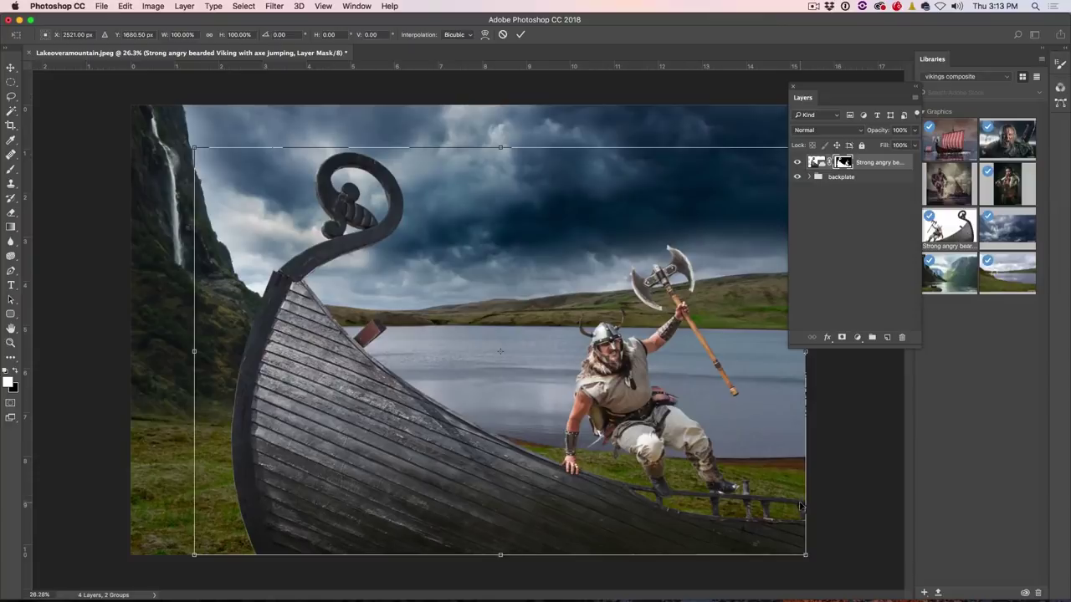
pyautogui.moveTo(194, 149); pyautogui.dragTo(259, 190)
pyautogui.moveTo(480, 357)
pyautogui.mouseDown()
pyautogui.moveTo(449, 305)
pyautogui.moveTo(502, 362)
pyautogui.moveTo(475, 351)
pyautogui.moveTo(478, 365)
pyautogui.mouseUp()
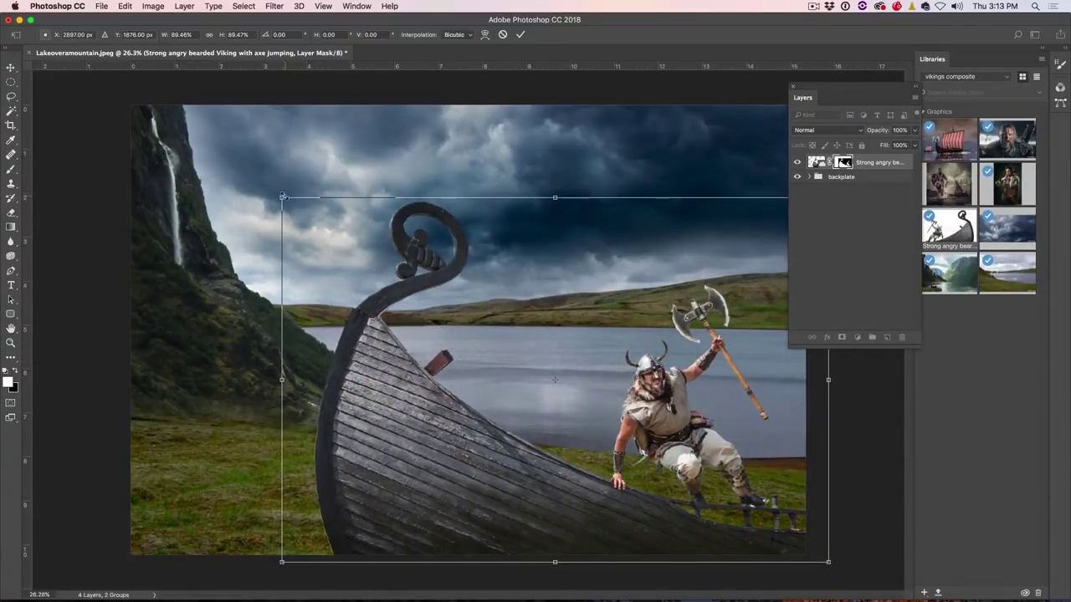
pyautogui.press('Return')
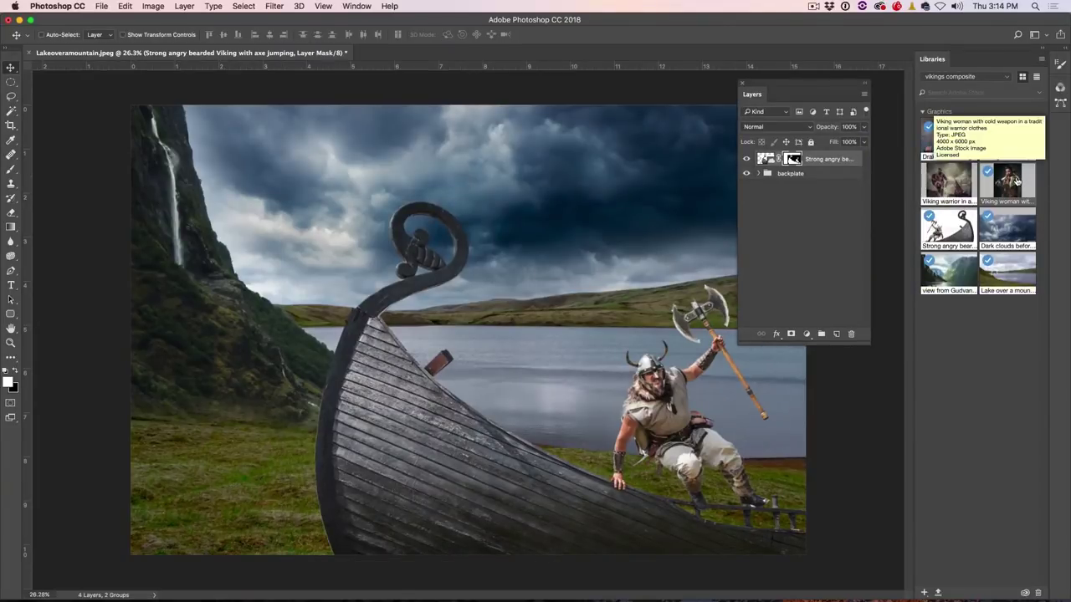
# - Place the Viking woman with cold weapon image from the library over the left half of the canvas
pyautogui.moveTo(1012, 178); pyautogui.dragTo(487, 266)
pyautogui.moveTo(534, 205); pyautogui.dragTo(383, 290)
pyautogui.press('Return')
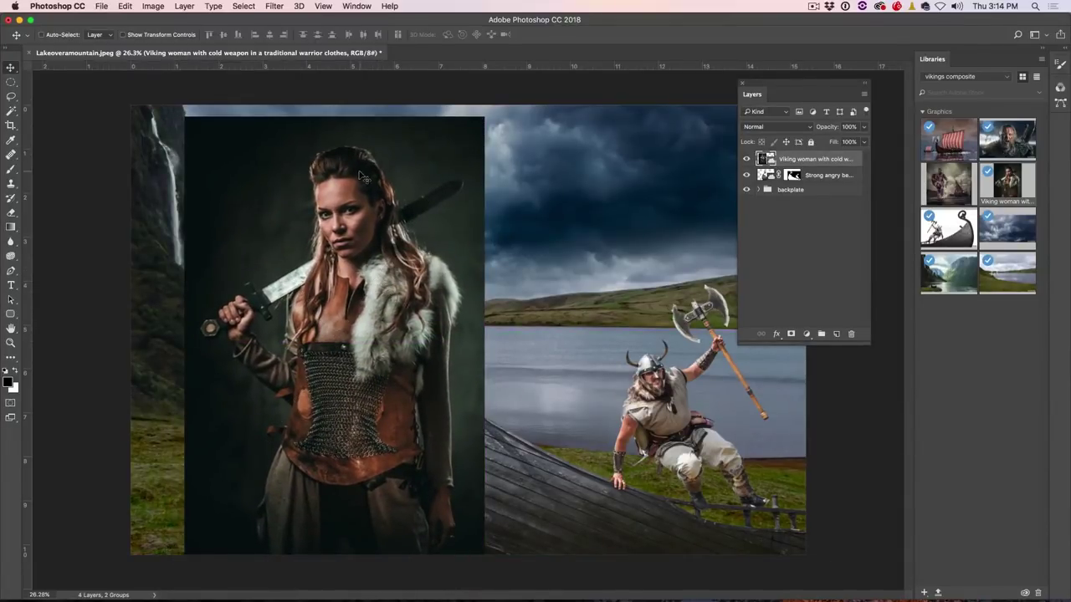
# - Select the dark background around the Viking woman with the Quick Selection tool, excluding her body and sword, and check it in Quick Mask
pyautogui.click(11, 111)
pyautogui.rightClick(11, 112)
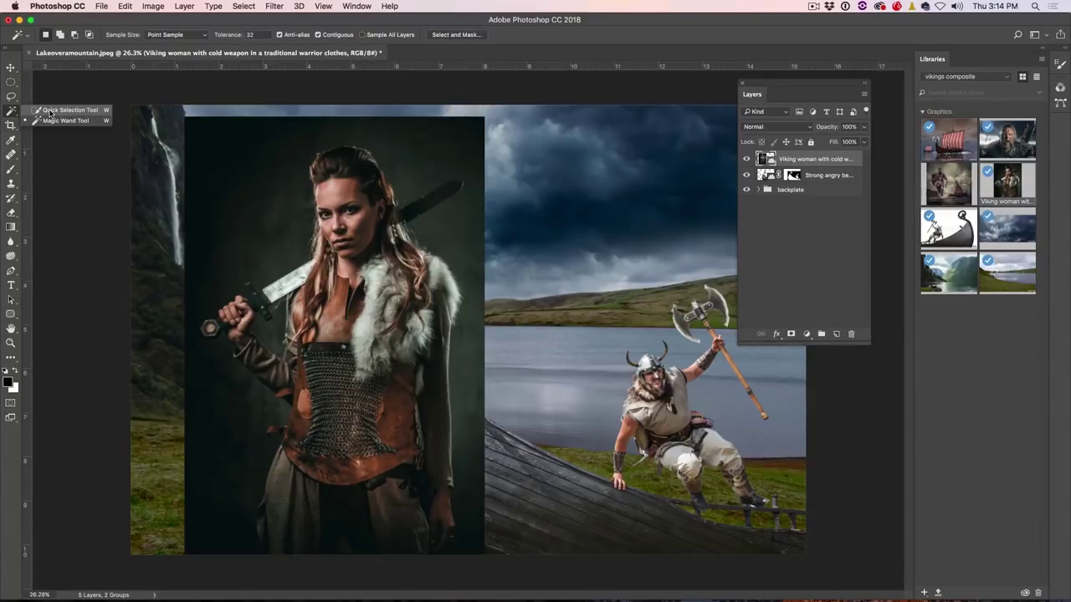
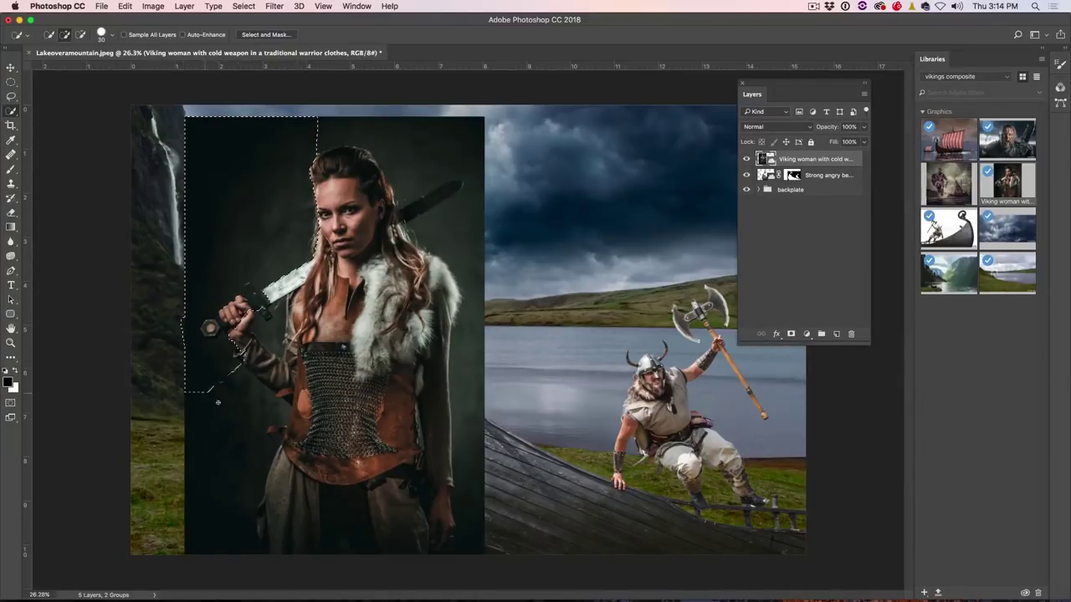
pyautogui.keyDown('alt'); pyautogui.click(418, 437); pyautogui.keyUp('alt')
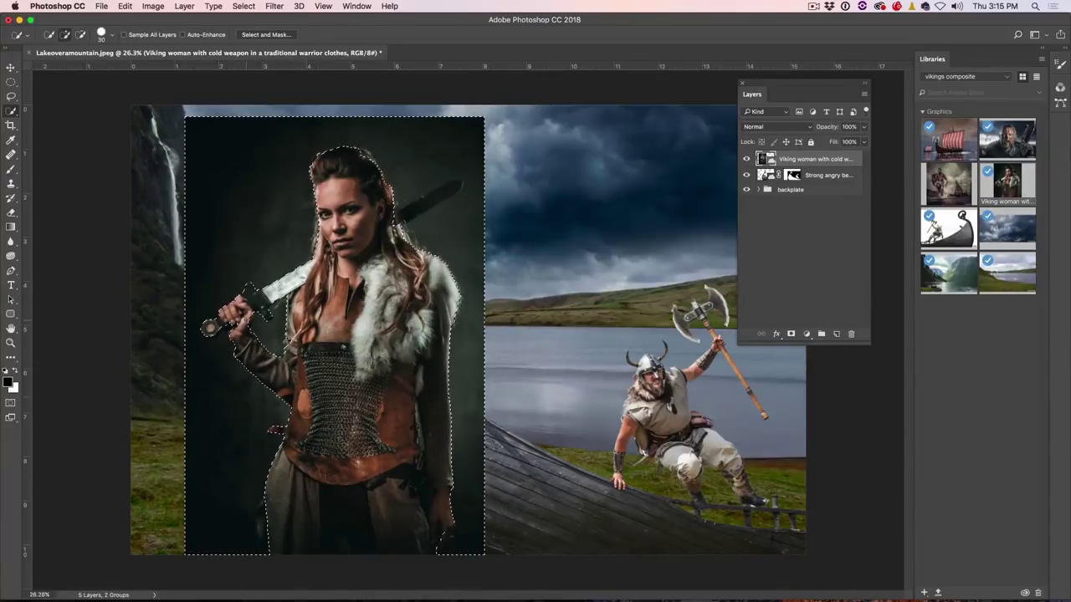
pyautogui.keyDown('alt'); pyautogui.click(352, 535); pyautogui.keyUp('alt')
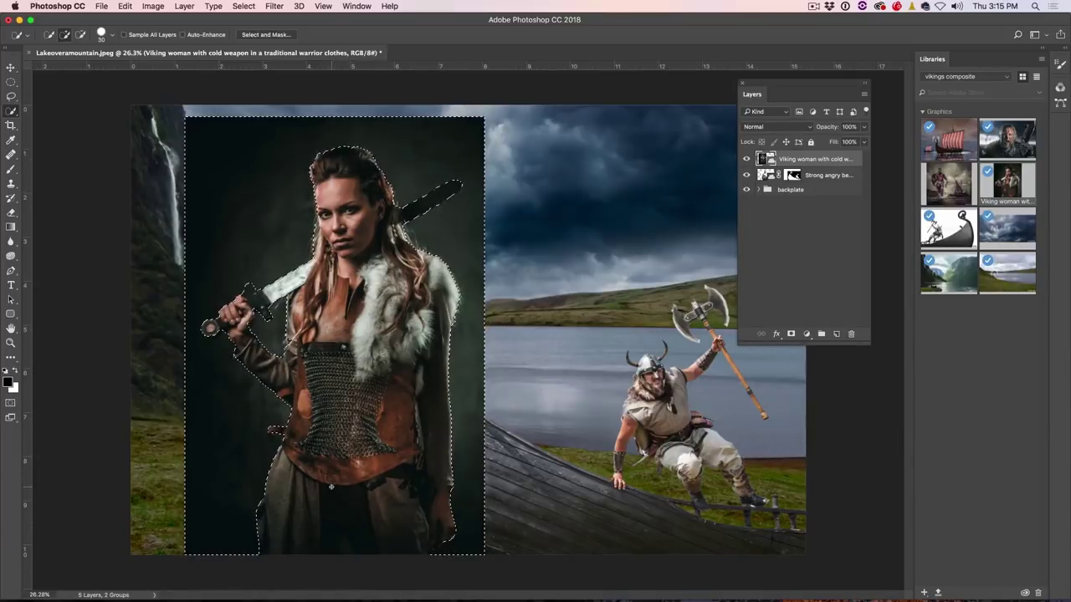
pyautogui.press('q')
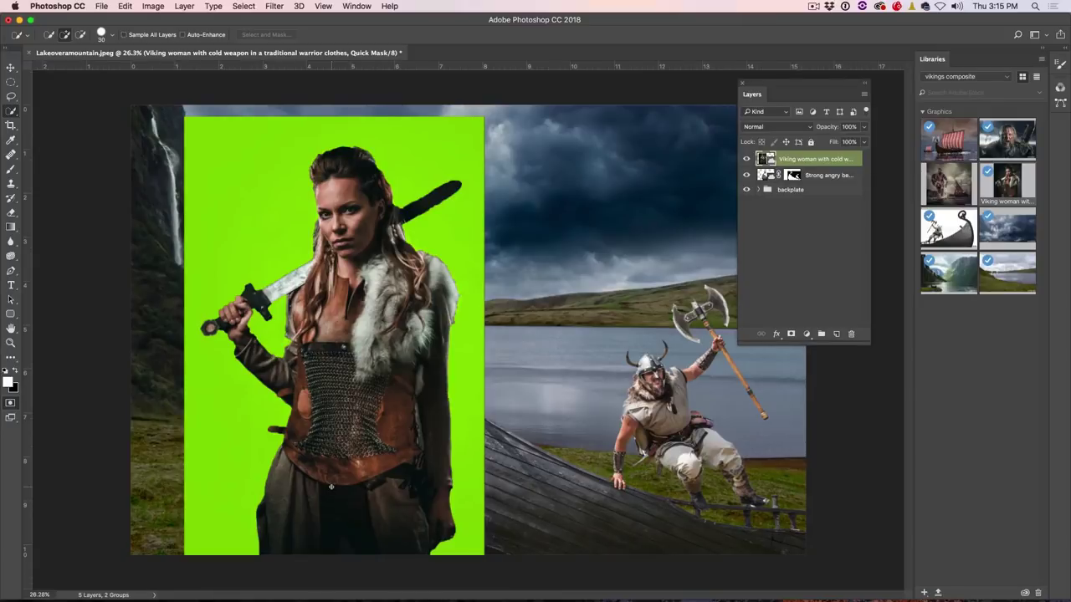
pyautogui.press('q')
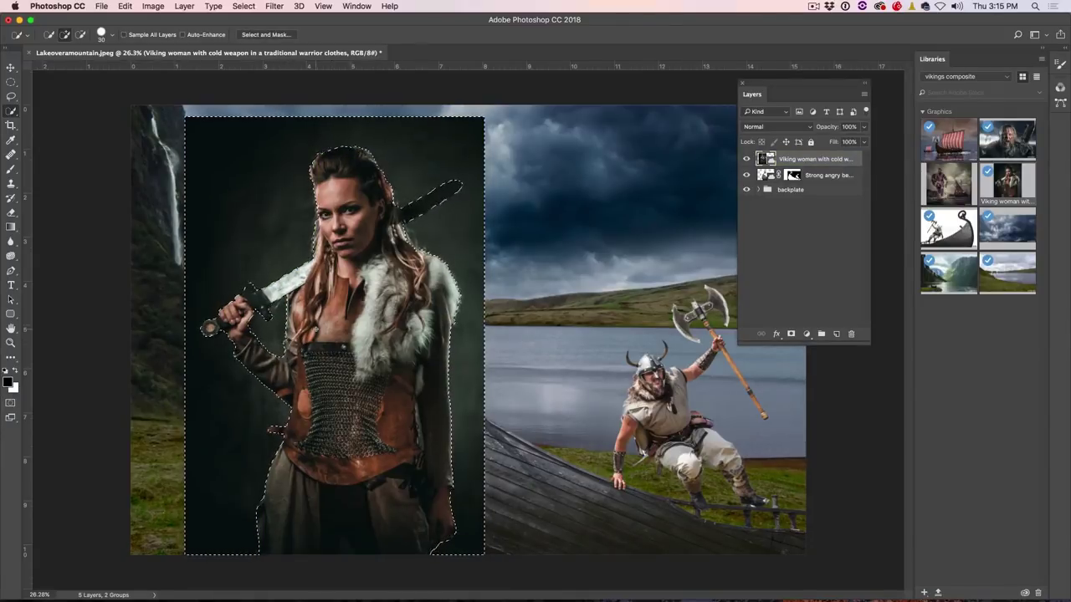
pyautogui.press('[')
pyautogui.press('[')
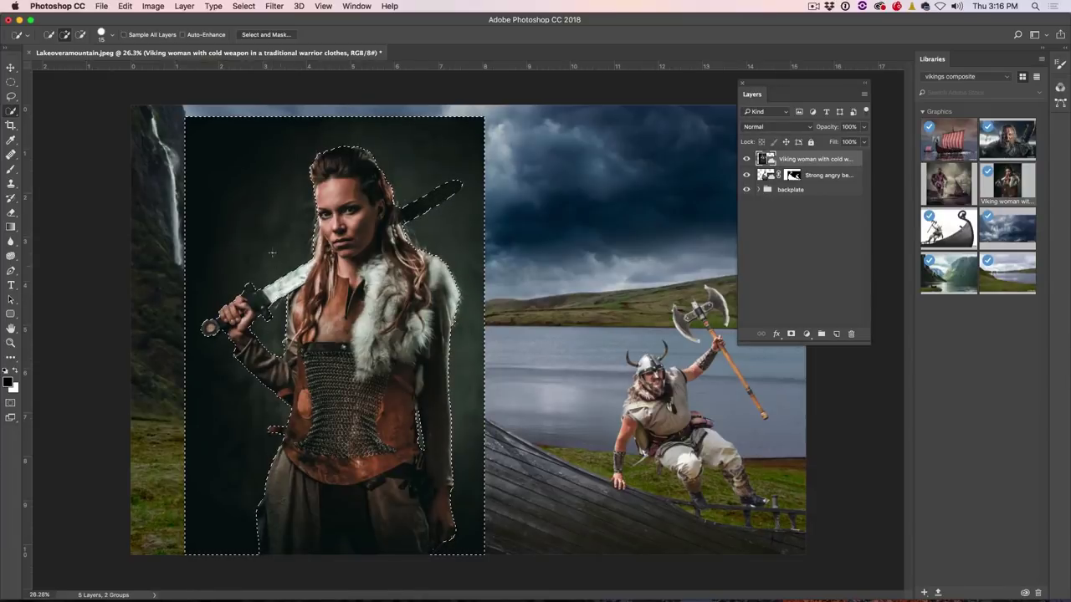
# - Invert the Viking woman's selection in Select and Mask and set the edge detection radius to 3 px, previewing the edge
pyautogui.click(269, 35)
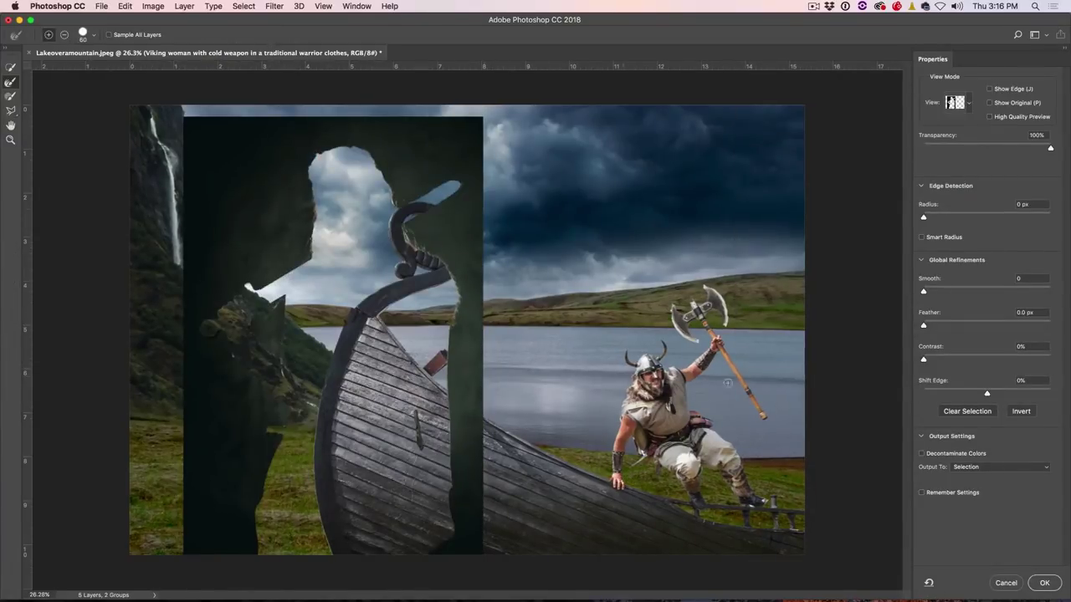
pyautogui.click(1022, 411)
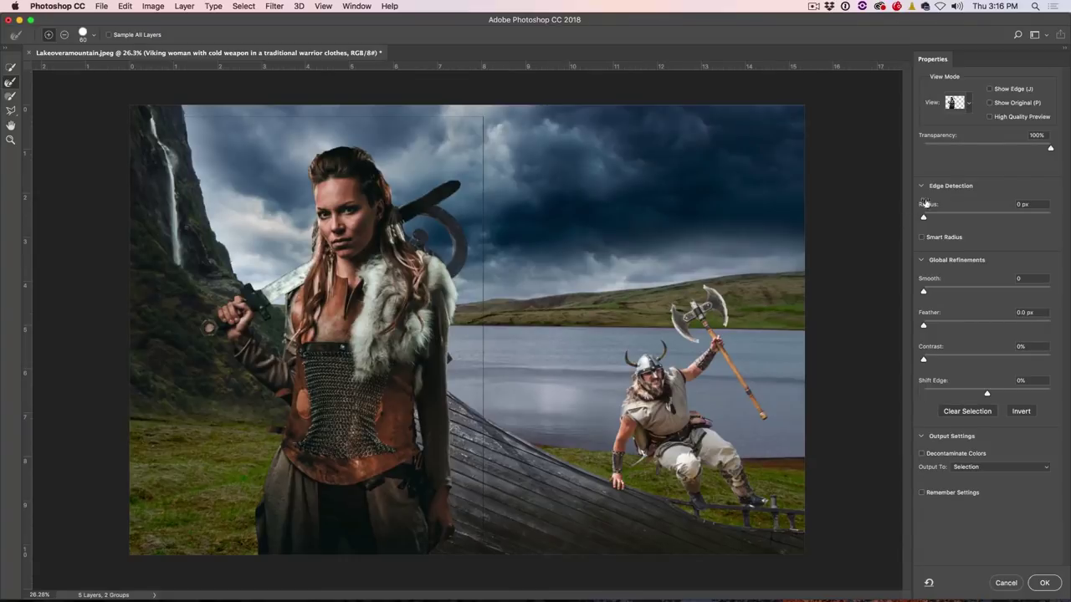
pyautogui.click(990, 90)
pyautogui.moveTo(926, 219); pyautogui.dragTo(943, 220)
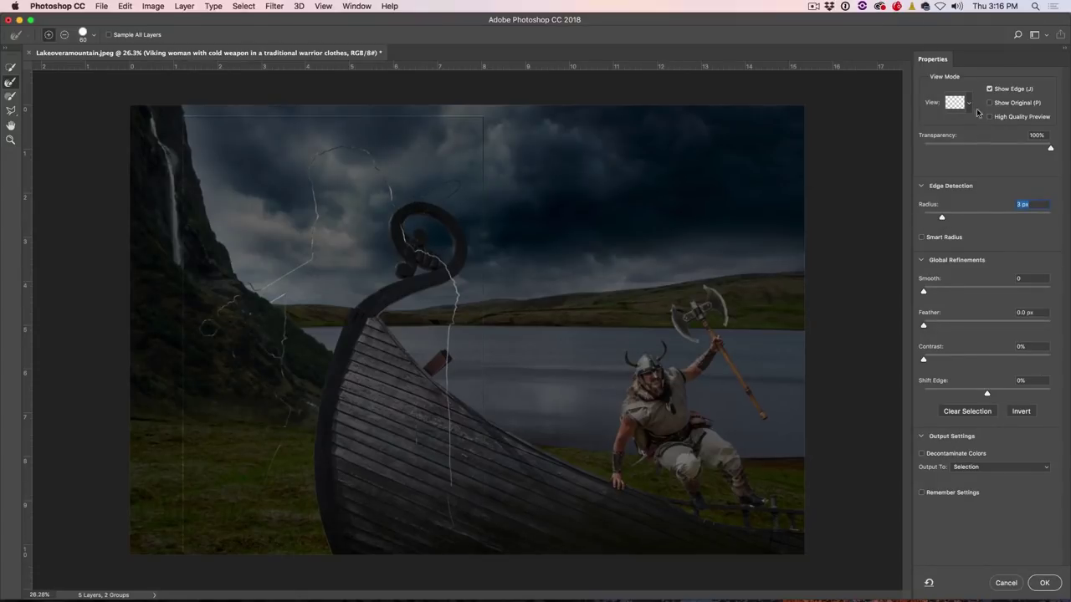
pyautogui.click(990, 90)
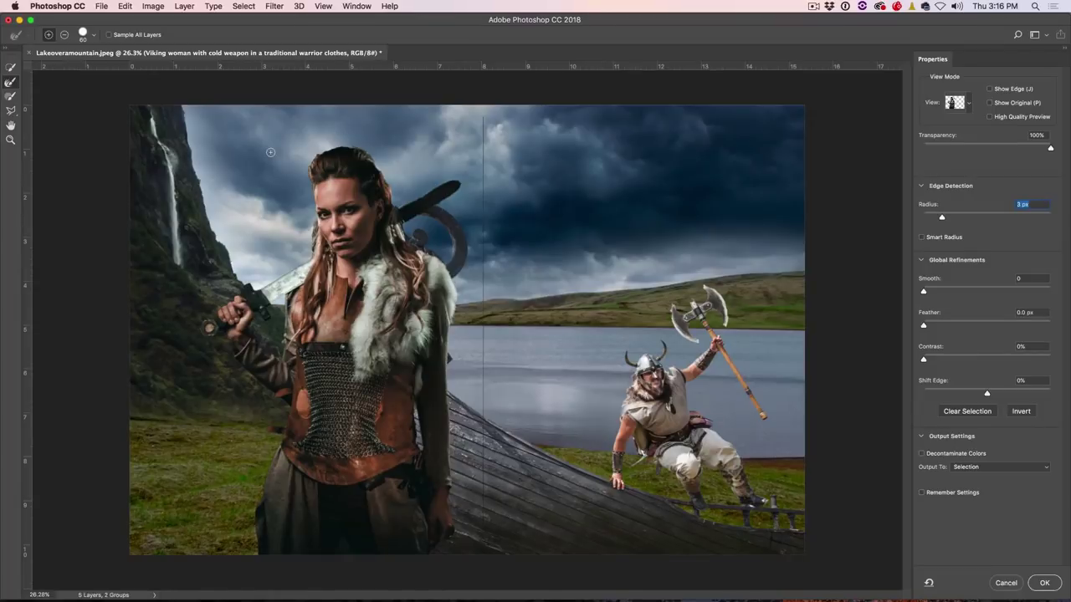
# - Refine the woman's hair edge, enable Decontaminate Colors, and output the result to a new layer with a layer mask
pyautogui.moveTo(322, 209); pyautogui.dragTo(314, 254)
pyautogui.click(923, 454)
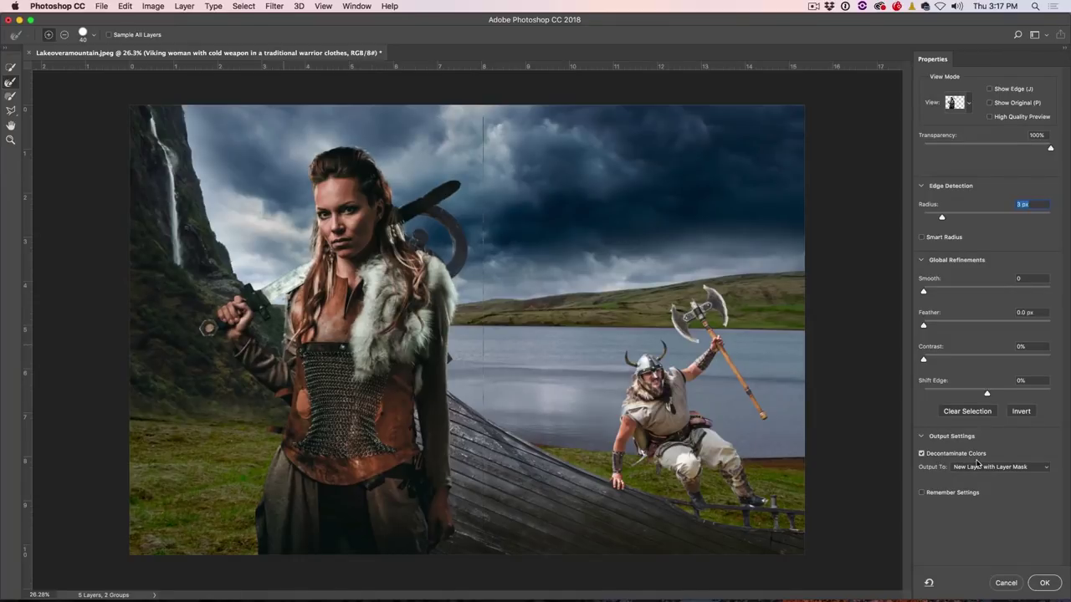
pyautogui.click(976, 467)
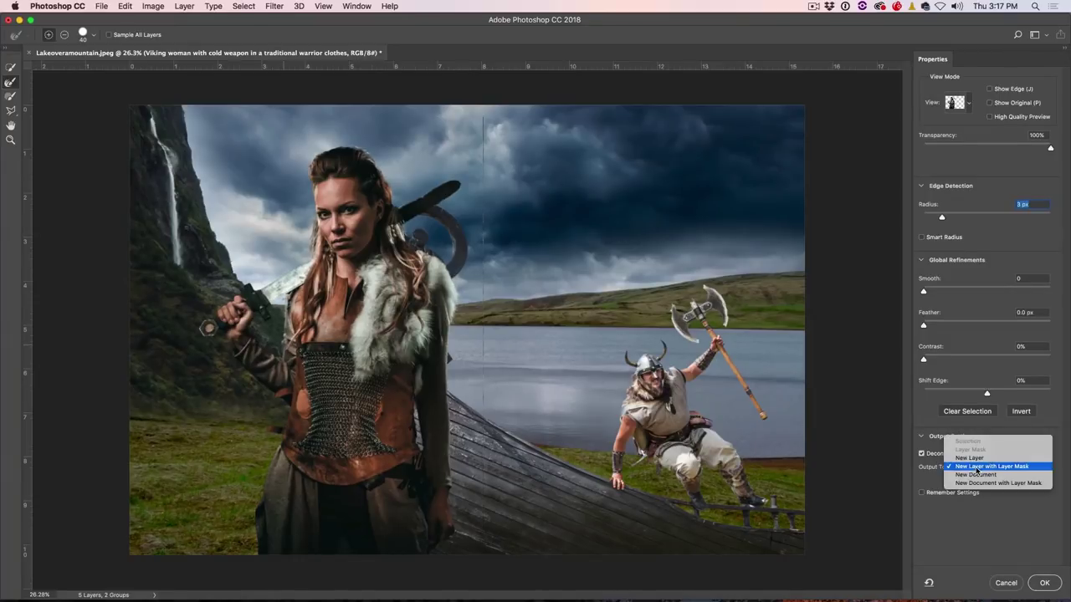
pyautogui.click(976, 468)
pyautogui.click(1044, 583)
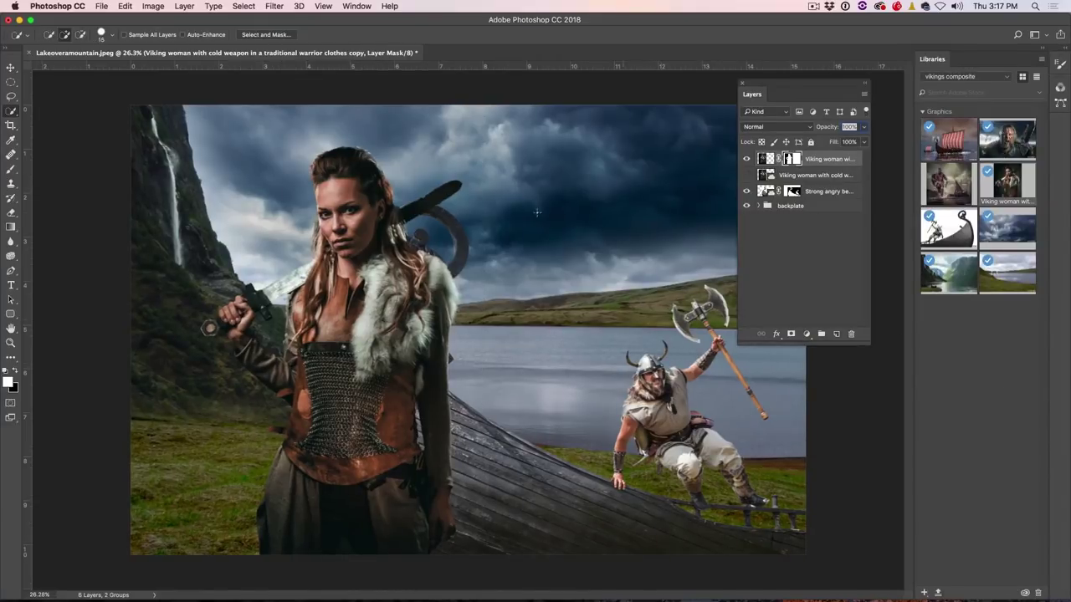
# - Move the cut-out Viking woman slightly left, towards the cliff, to uncover more of the ship's prow
pyautogui.click(10, 67)
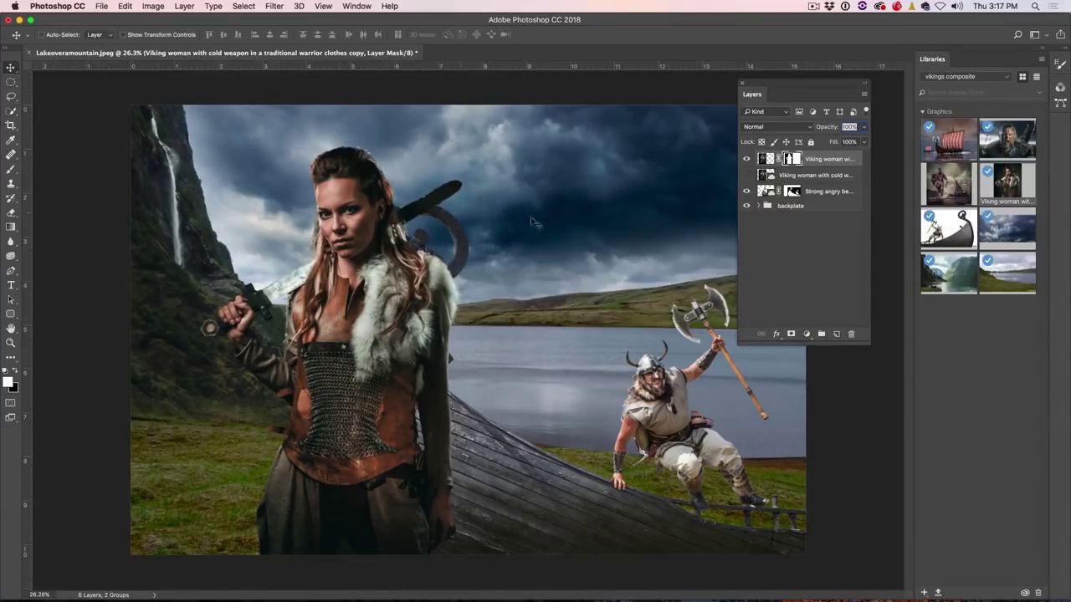
pyautogui.moveTo(475, 251); pyautogui.dragTo(433, 255)
pyautogui.moveTo(394, 293); pyautogui.dragTo(400, 291)
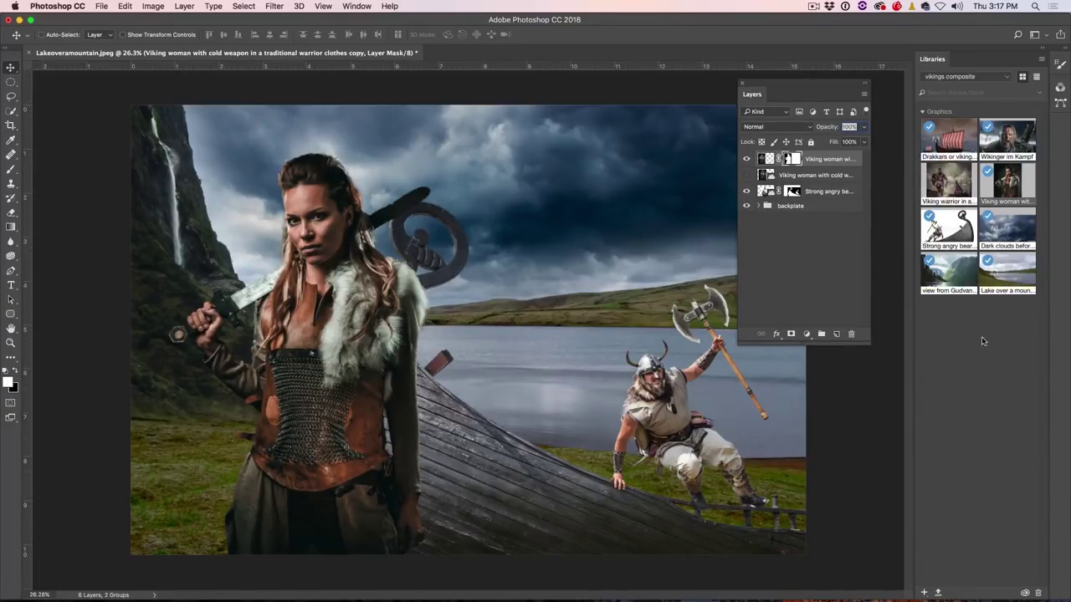
# - Place the Viking warrior in attack image from the library and move it so the whole warrior shows on the canvas
pyautogui.moveTo(946, 177)
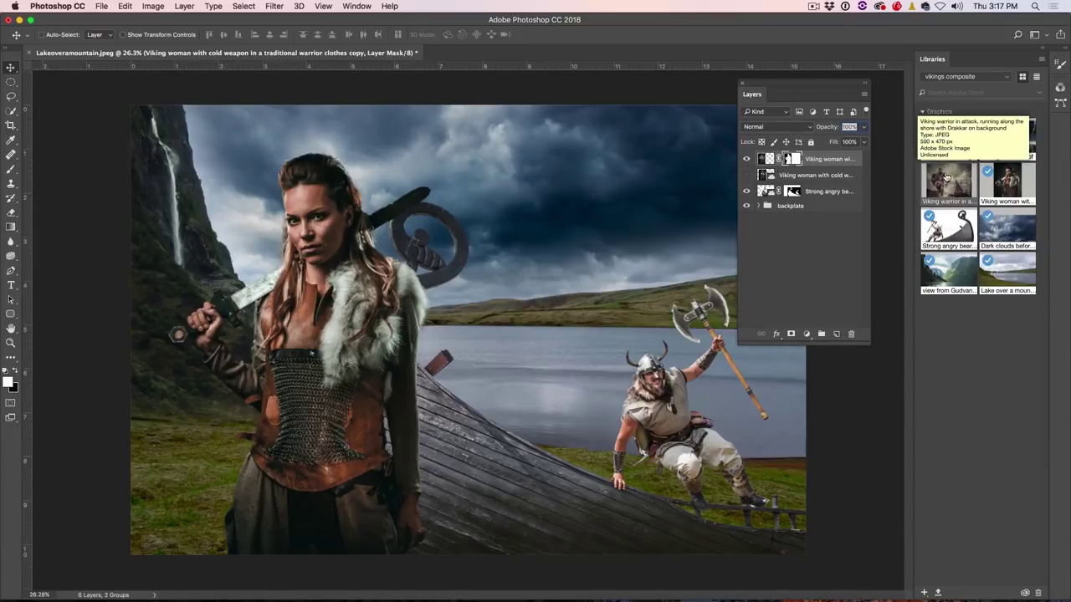
pyautogui.moveTo(960, 181); pyautogui.dragTo(597, 248)
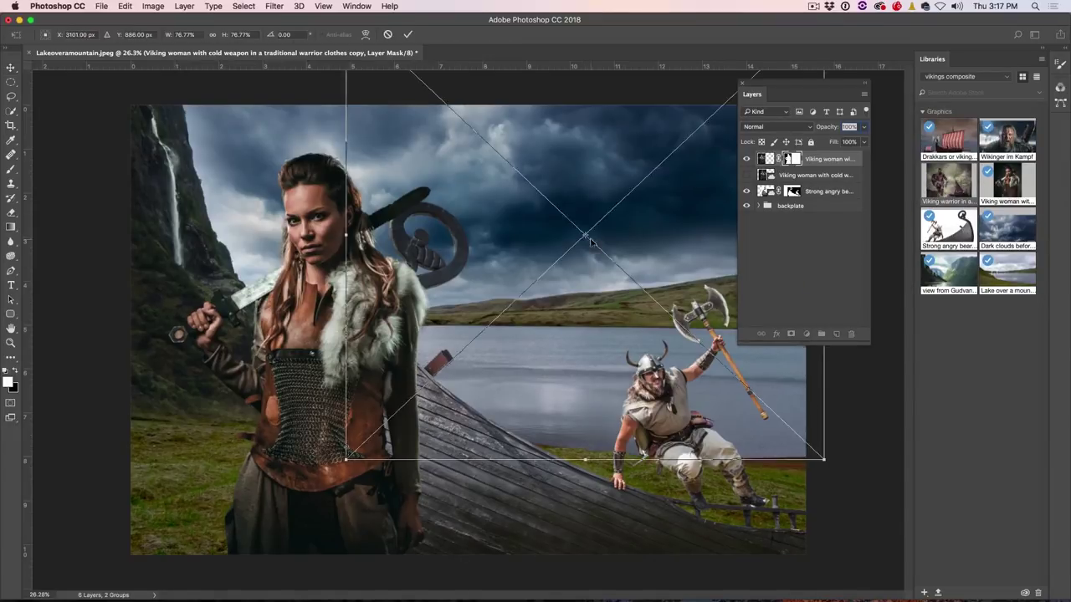
pyautogui.press('Return')
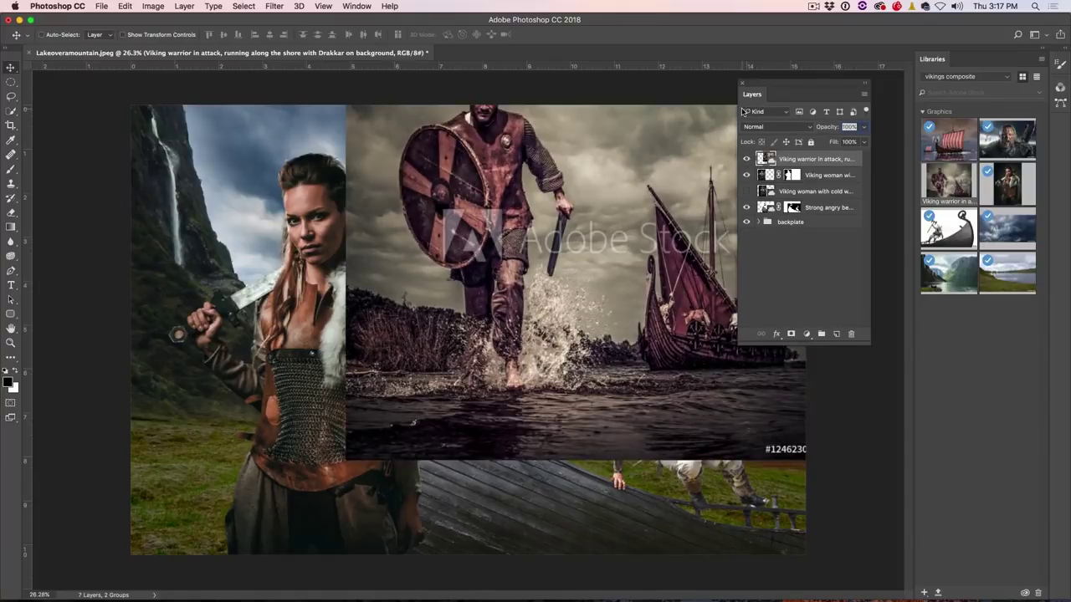
pyautogui.moveTo(665, 167); pyautogui.dragTo(505, 262)
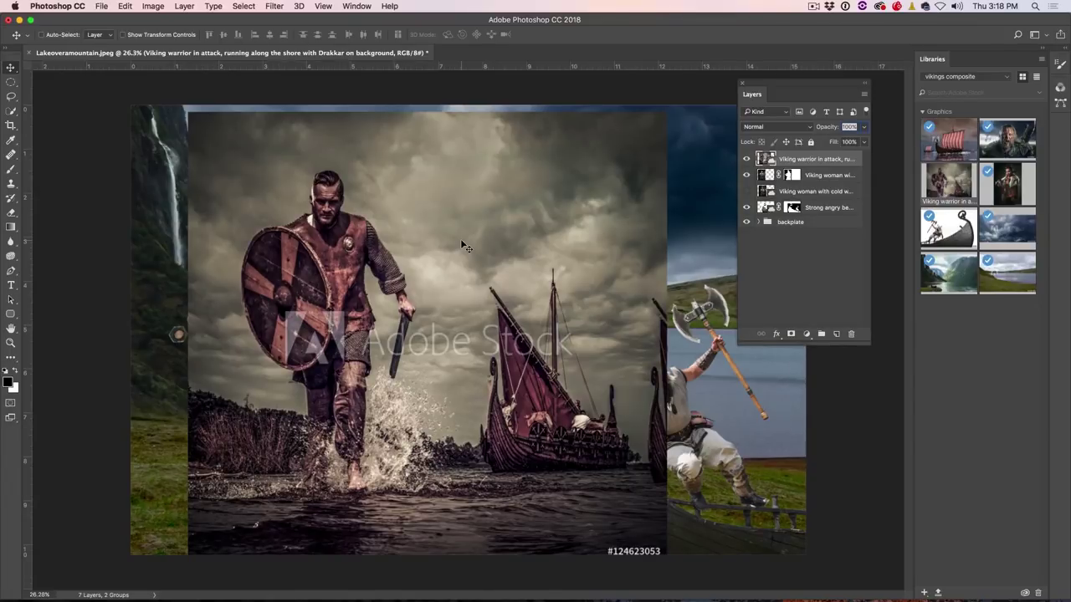
# - Select the running warrior with his shield and blade using the Quick Selection tool, and mask out his background
pyautogui.click(11, 111)
pyautogui.moveTo(324, 184)
pyautogui.mouseDown()
pyautogui.moveTo(339, 238)
pyautogui.moveTo(310, 289)
pyautogui.moveTo(269, 255)
pyautogui.moveTo(272, 301)
pyautogui.mouseUp()
pyautogui.moveTo(270, 352)
pyautogui.mouseDown()
pyautogui.moveTo(306, 368)
pyautogui.moveTo(328, 484)
pyautogui.moveTo(350, 454)
pyautogui.moveTo(311, 485)
pyautogui.moveTo(311, 435)
pyautogui.moveTo(345, 435)
pyautogui.moveTo(360, 376)
pyautogui.mouseUp()
pyautogui.moveTo(359, 276)
pyautogui.mouseDown()
pyautogui.moveTo(344, 226)
pyautogui.moveTo(376, 251)
pyautogui.moveTo(402, 297)
pyautogui.mouseUp()
pyautogui.moveTo(400, 339); pyautogui.dragTo(393, 366)
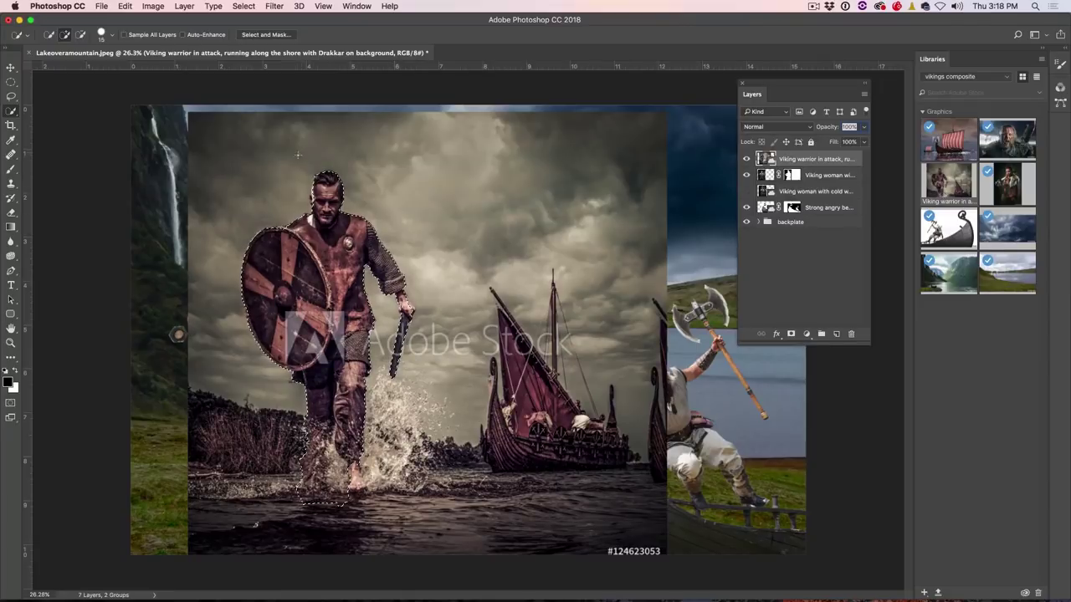
pyautogui.click(791, 334)
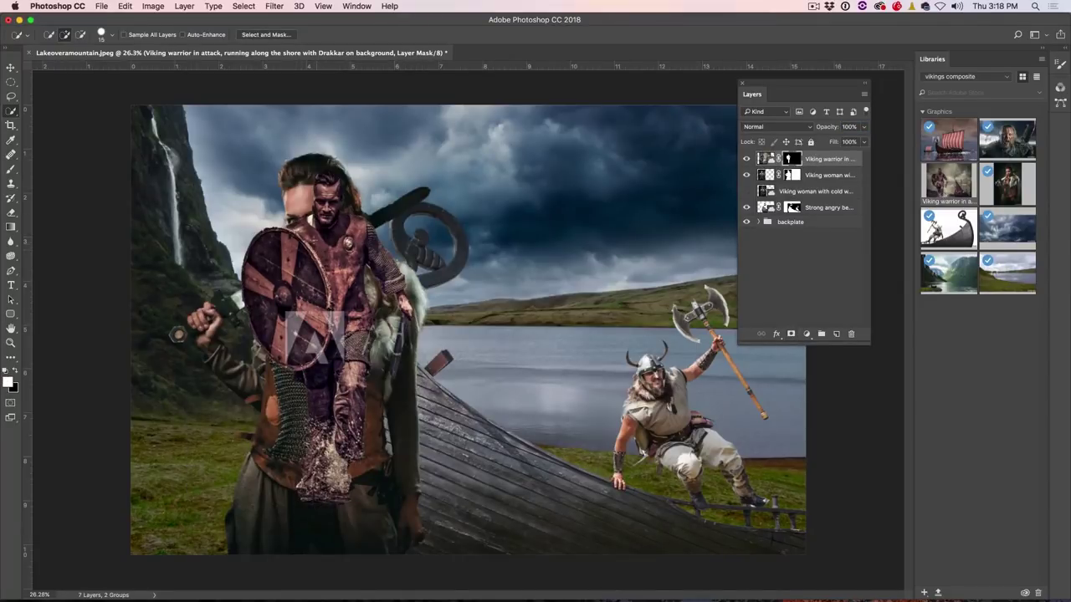
# - Enlarge the cut-out warrior to about 143% and position him between the Viking woman and the axe-wielding Viking
pyautogui.press('v')
pyautogui.moveTo(328, 285)
pyautogui.mouseDown()
pyautogui.moveTo(421, 284)
pyautogui.moveTo(532, 238)
pyautogui.moveTo(568, 299)
pyautogui.moveTo(563, 396)
pyautogui.moveTo(491, 392)
pyautogui.moveTo(529, 403)
pyautogui.mouseUp()
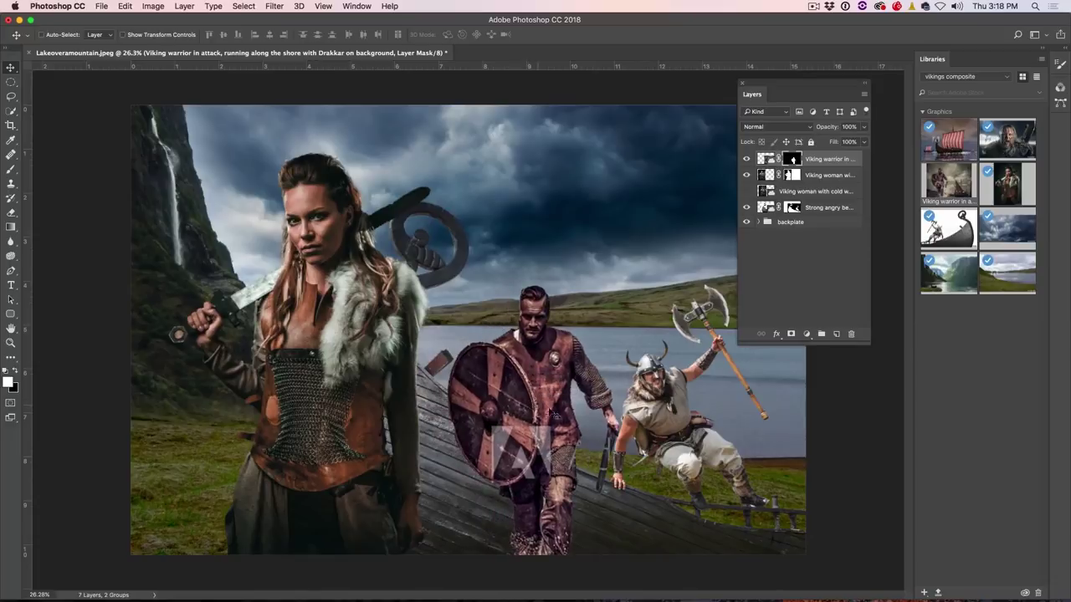
pyautogui.press('super+t')
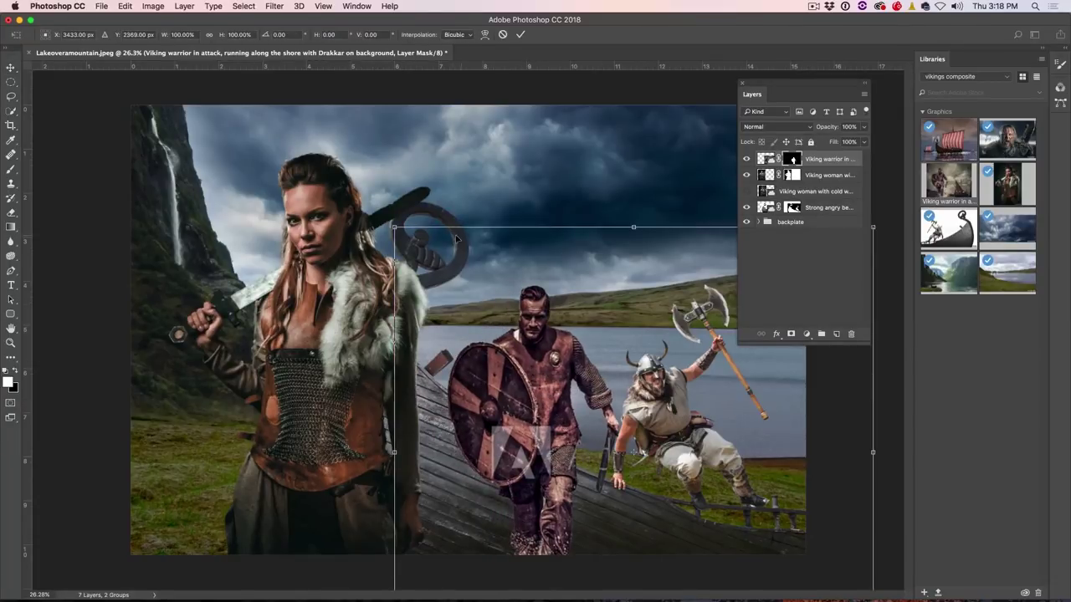
pyautogui.moveTo(392, 227); pyautogui.dragTo(231, 100)
pyautogui.moveTo(446, 263); pyautogui.dragTo(552, 241)
pyautogui.moveTo(337, 92); pyautogui.dragTo(294, 67)
pyautogui.moveTo(464, 231); pyautogui.dragTo(513, 251)
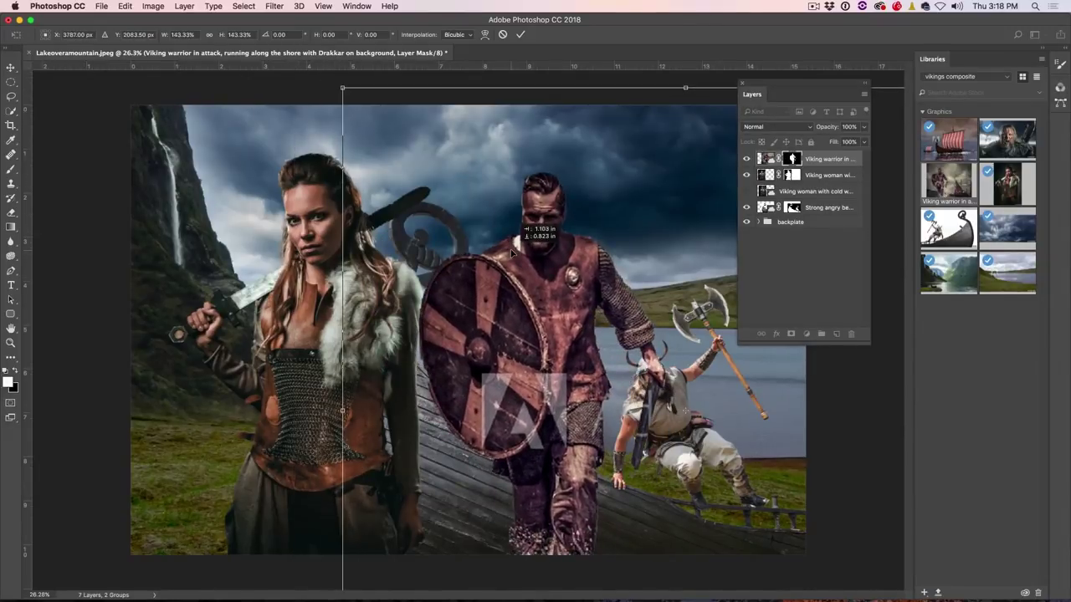
pyautogui.press('Return')
pyautogui.moveTo(555, 306); pyautogui.dragTo(568, 285)
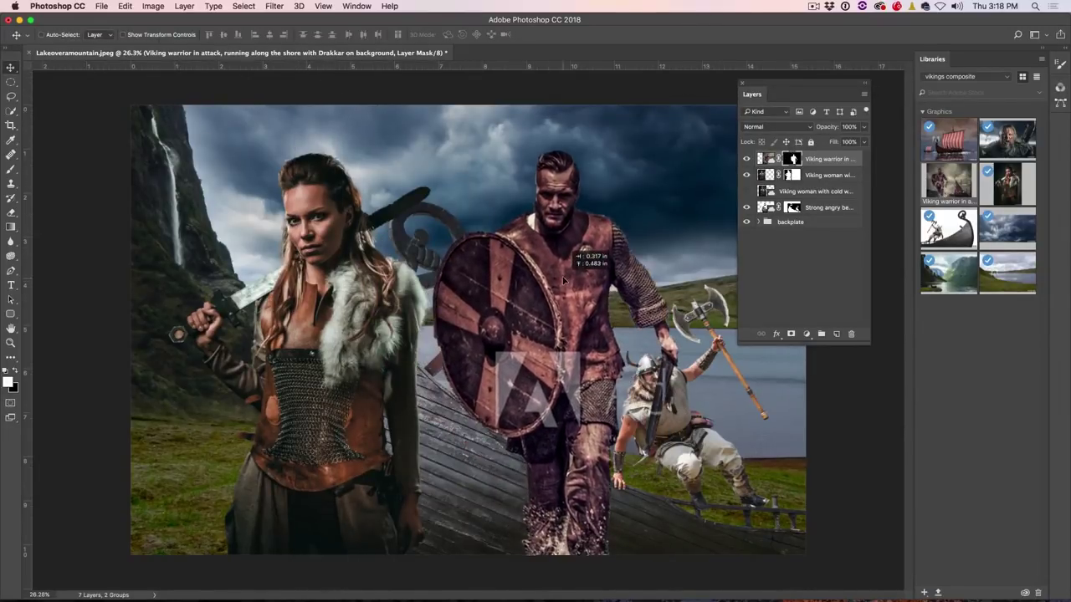
# - Scale the running warrior down to about 31% and place him over the lake between the Viking woman and the axe-wielding Viking
pyautogui.hotkey('ctrl', 't')
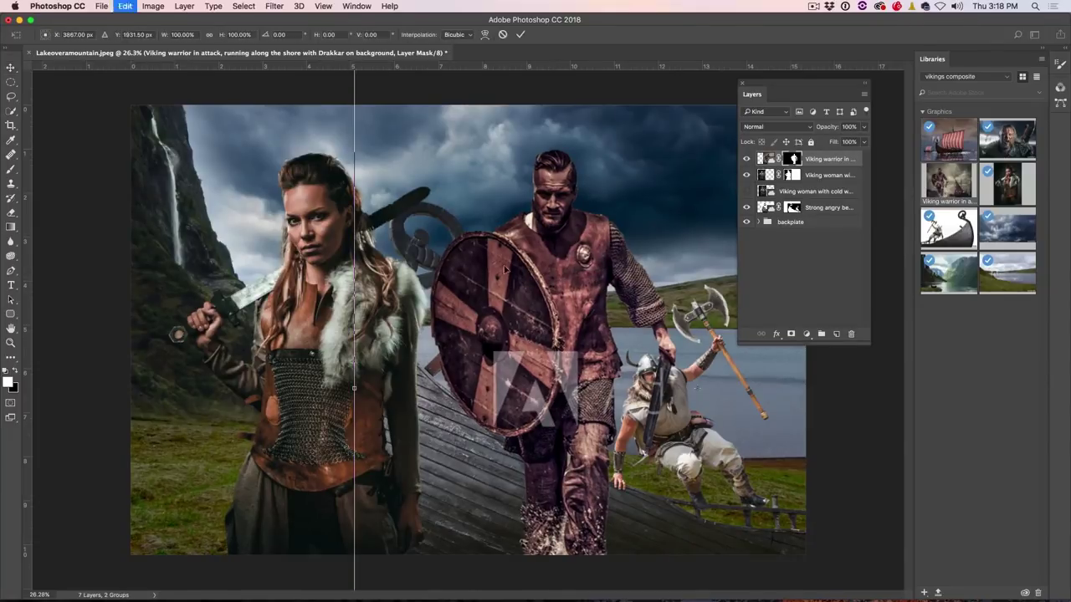
pyautogui.moveTo(468, 135); pyautogui.dragTo(448, 332)
pyautogui.moveTo(330, 240); pyautogui.dragTo(518, 203)
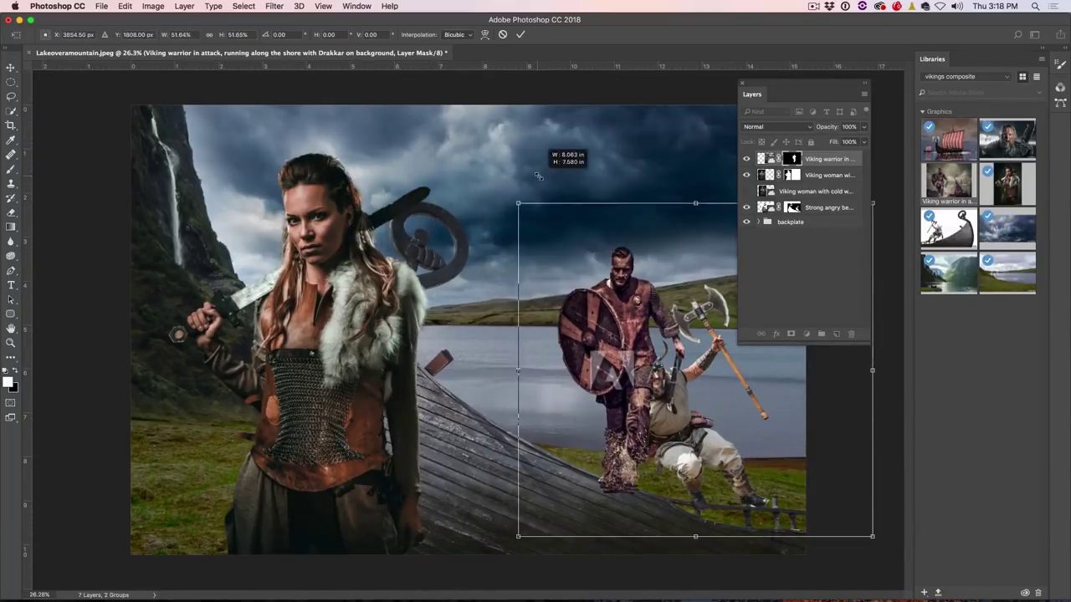
pyautogui.moveTo(779, 86); pyautogui.dragTo(986, 93)
pyautogui.moveTo(611, 337); pyautogui.dragTo(754, 326)
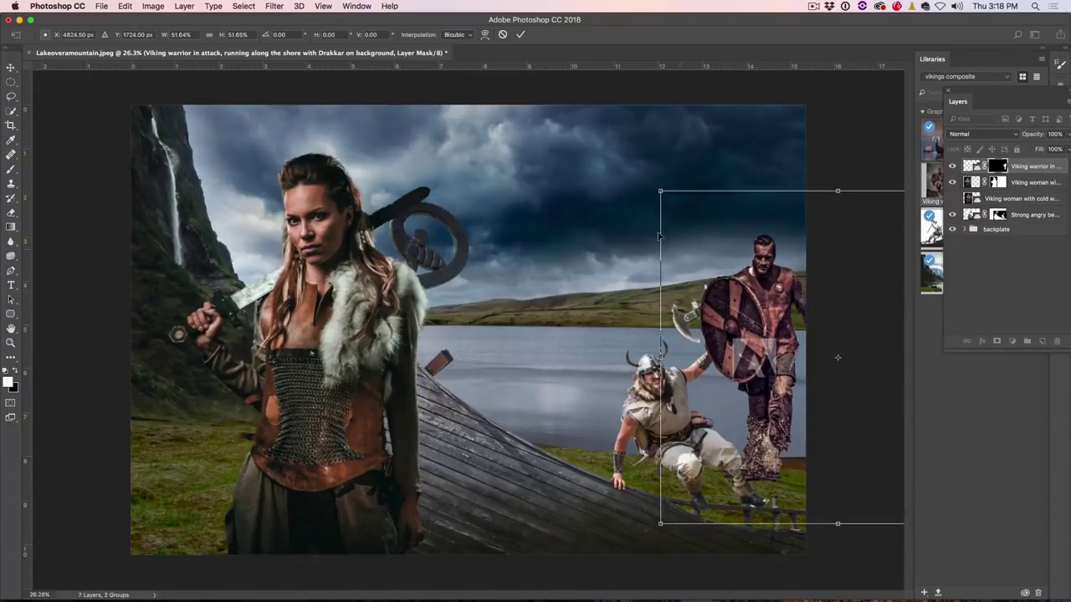
pyautogui.moveTo(661, 191); pyautogui.dragTo(622, 299)
pyautogui.moveTo(701, 380); pyautogui.dragTo(596, 329)
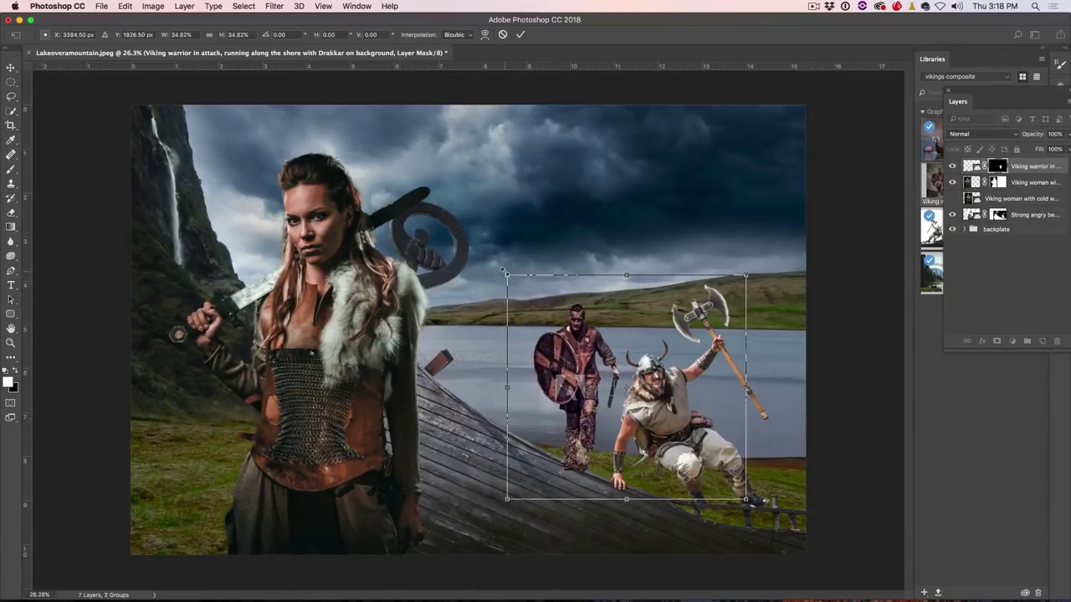
pyautogui.moveTo(504, 272); pyautogui.dragTo(533, 294)
pyautogui.moveTo(595, 334); pyautogui.dragTo(574, 316)
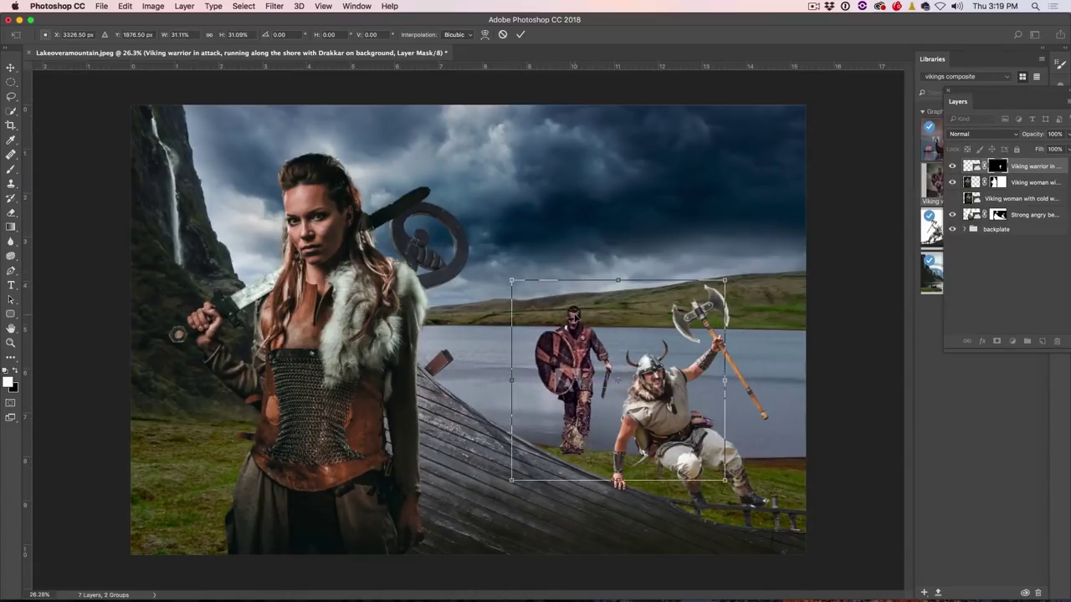
pyautogui.press('Return')
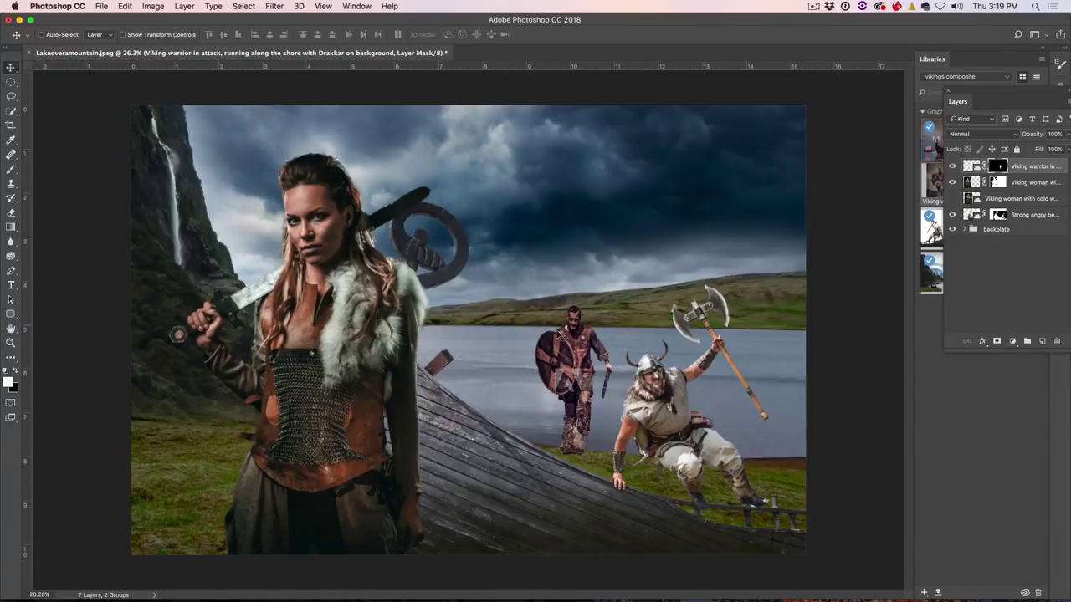
# - Move the running warrior's layer beneath the wooden ship's layer and position him so the hull covers his lower legs
pyautogui.moveTo(565, 342); pyautogui.dragTo(608, 369)
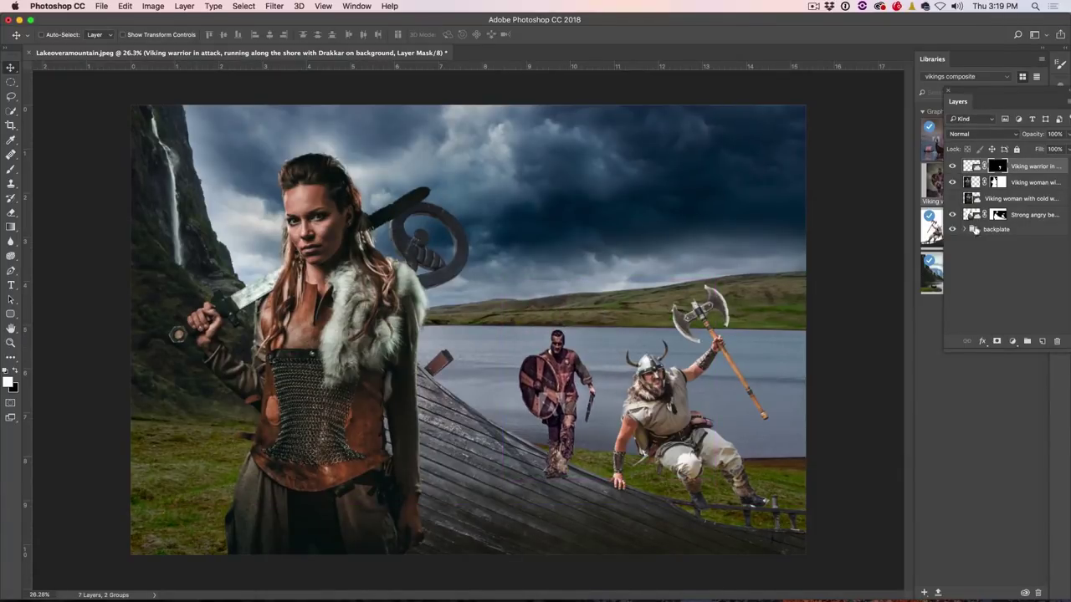
pyautogui.moveTo(1040, 174); pyautogui.dragTo(1040, 219)
pyautogui.moveTo(558, 404); pyautogui.dragTo(547, 411)
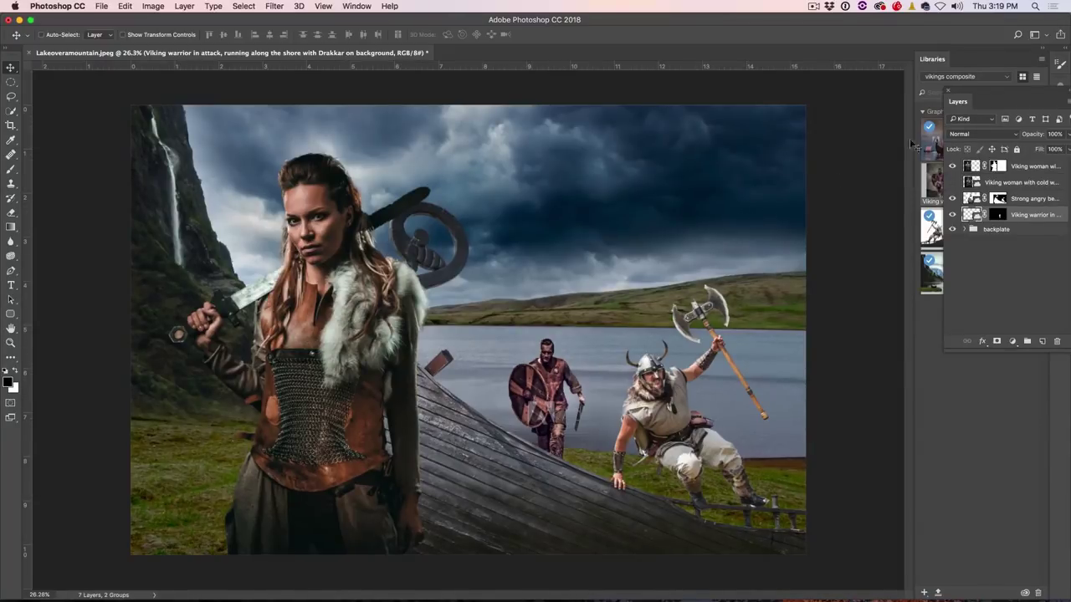
# - License the Viking warrior in attack stock image and shift the warrior slightly towards the axe-wielding Viking
pyautogui.moveTo(995, 92); pyautogui.dragTo(877, 322)
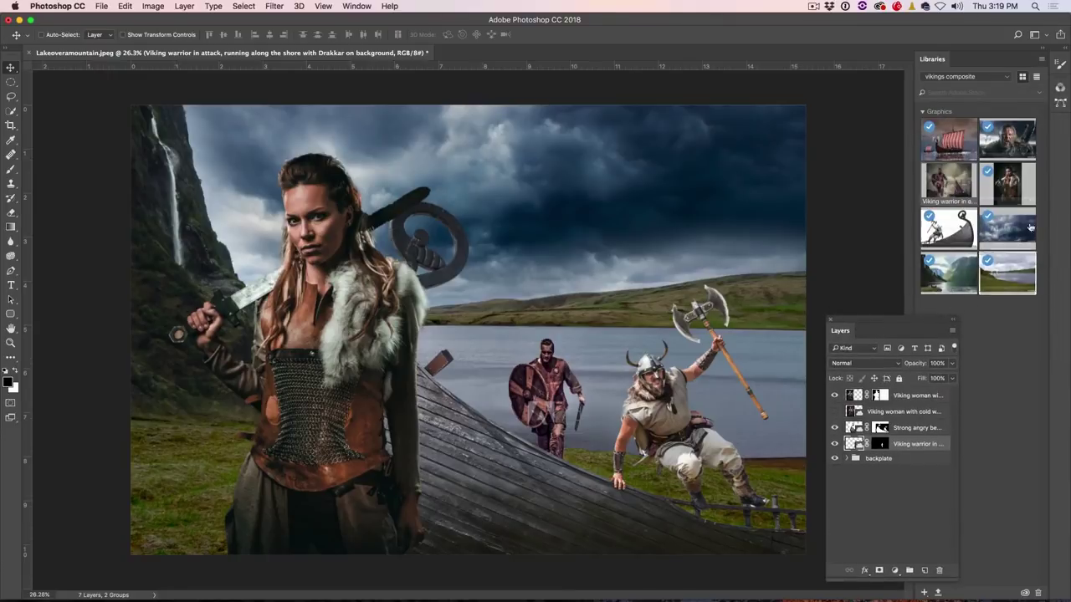
pyautogui.rightClick(940, 186)
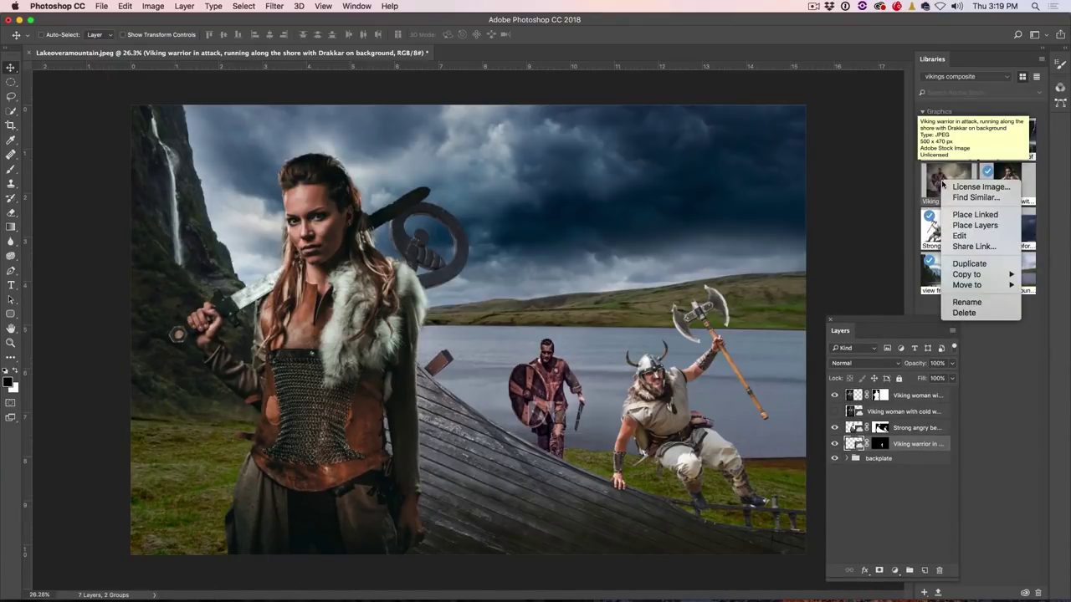
pyautogui.click(969, 186)
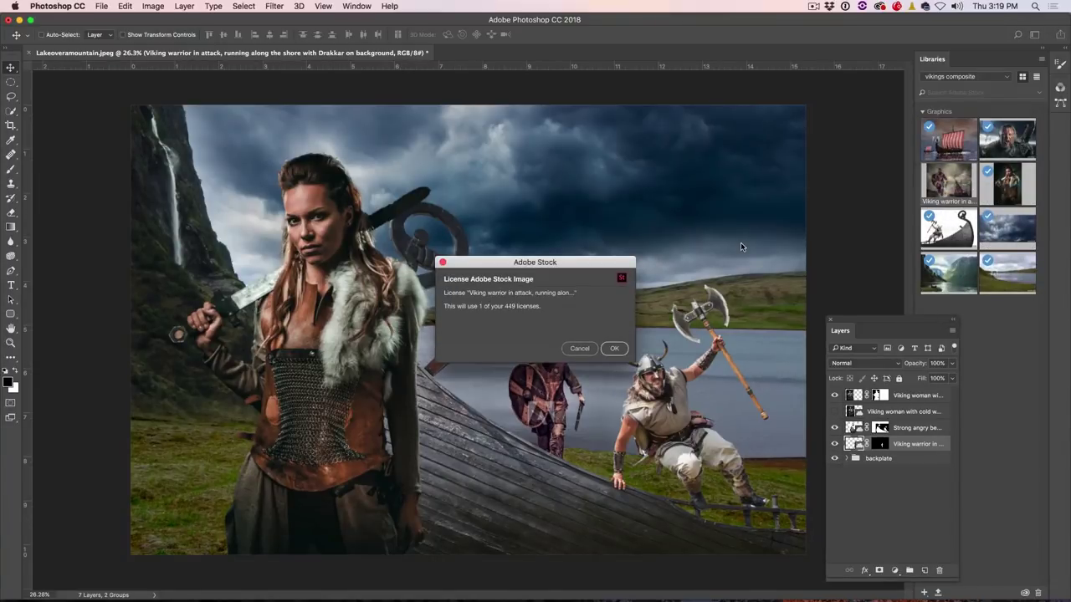
pyautogui.click(615, 350)
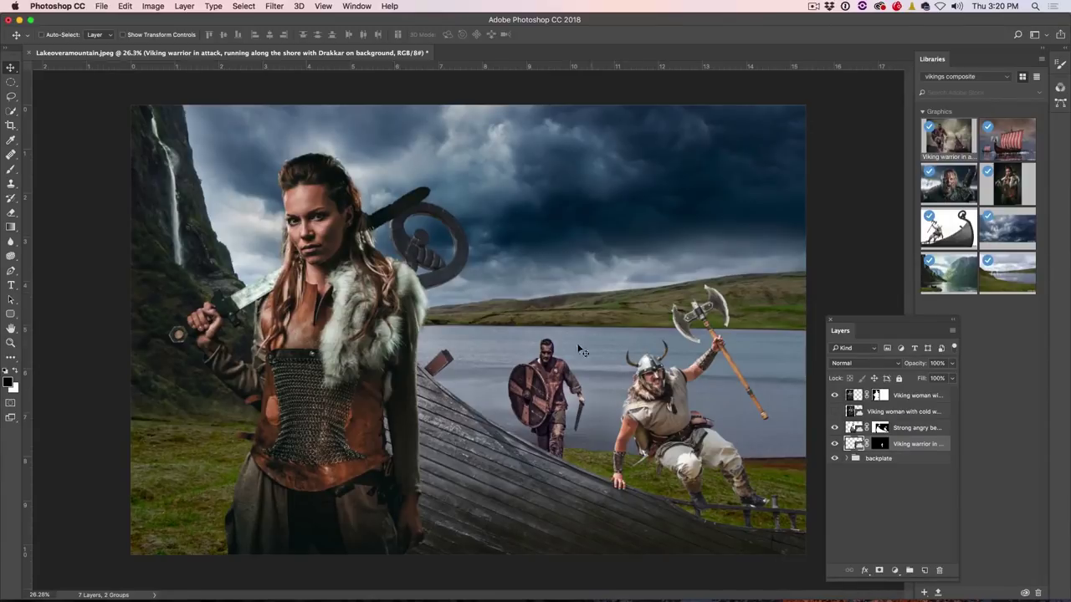
pyautogui.moveTo(552, 369); pyautogui.dragTo(577, 392)
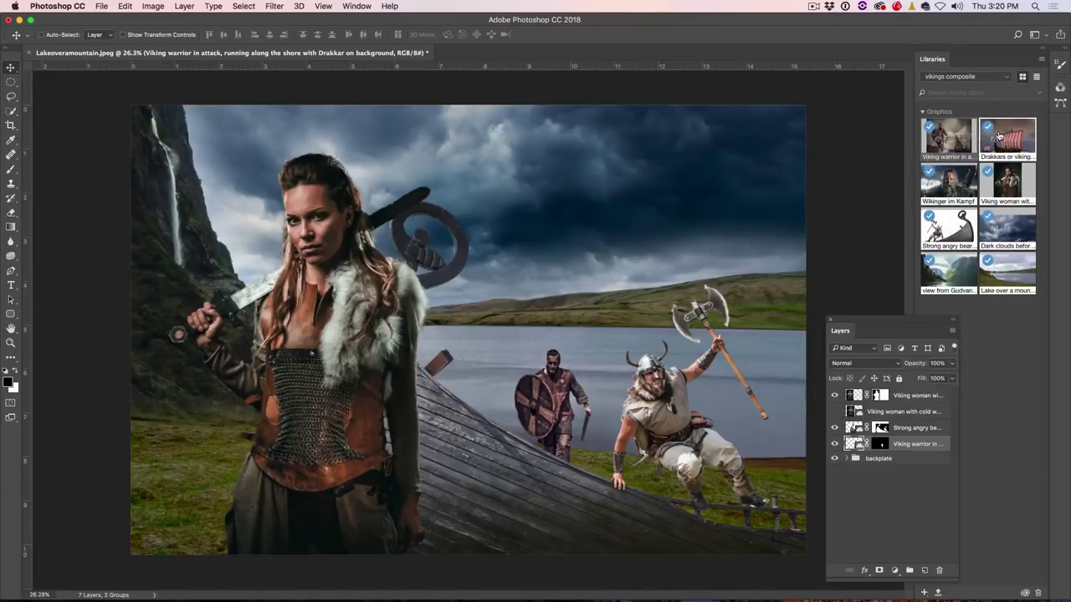
# - Place the Drakkars or viking ships image from the library at a reduced size and mask out everything around one ship
pyautogui.moveTo(988, 153); pyautogui.dragTo(658, 215)
pyautogui.moveTo(239, 481); pyautogui.dragTo(343, 422)
pyautogui.moveTo(825, 72); pyautogui.dragTo(705, 191)
pyautogui.press('Return')
pyautogui.click(879, 570)
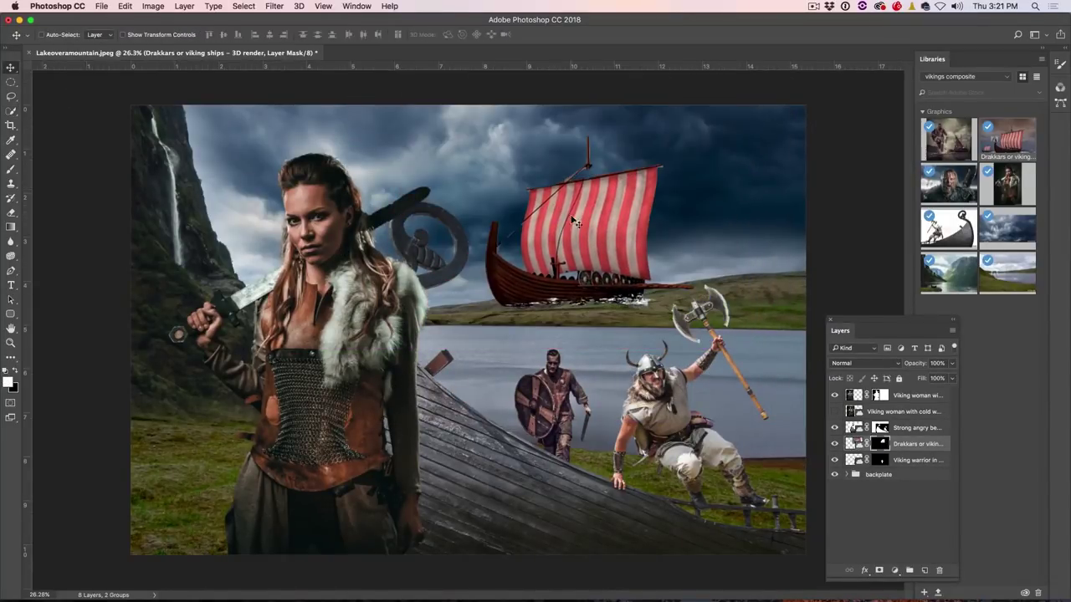
# - Lower the striped-sail longship onto the lake and scale it down to about 46%
pyautogui.moveTo(576, 224); pyautogui.dragTo(575, 299)
pyautogui.hotkey('ctrl', 't')
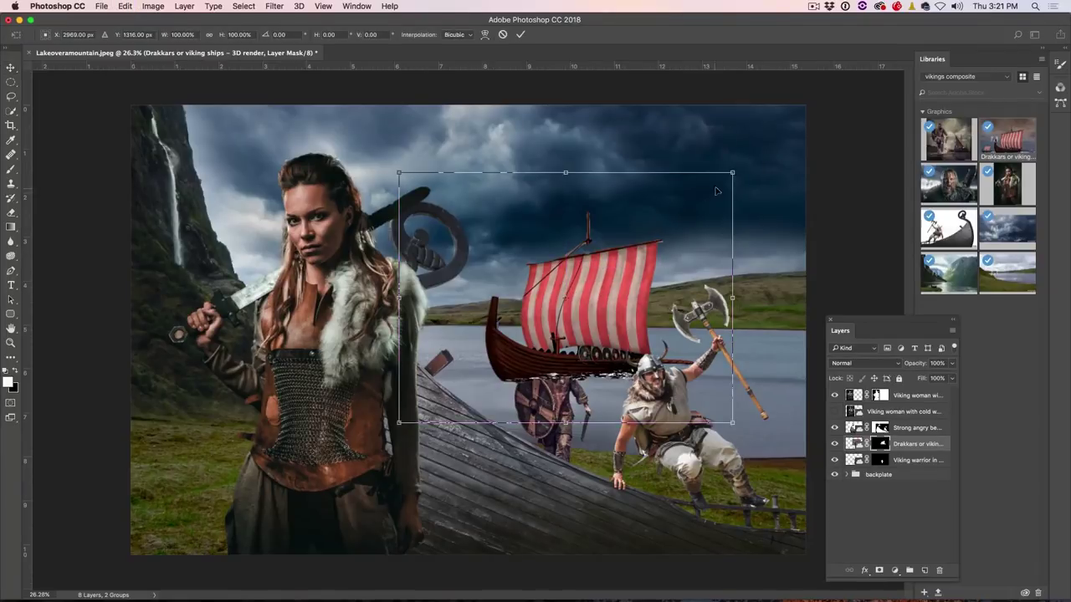
pyautogui.moveTo(732, 173); pyautogui.dragTo(544, 295)
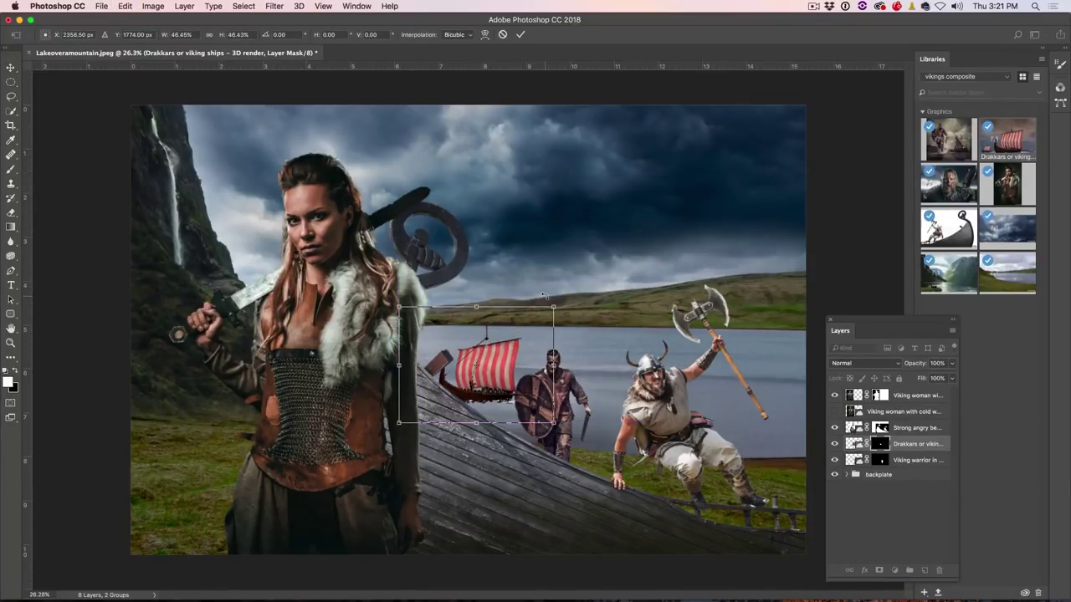
pyautogui.press('Return')
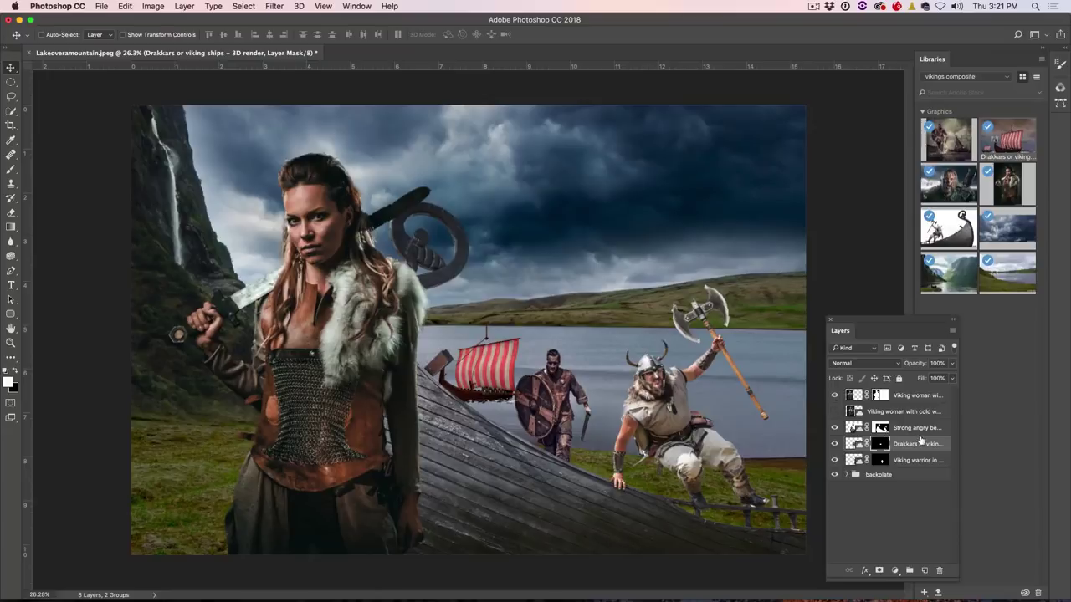
# - Send the longship's layer behind the running warrior and add a copy scaled to about 59% behind the original ship
pyautogui.moveTo(920, 445); pyautogui.dragTo(921, 465)
pyautogui.moveTo(513, 372); pyautogui.dragTo(549, 343)
pyautogui.hotkey('ctrl', 't')
pyautogui.moveTo(459, 268); pyautogui.dragTo(523, 314)
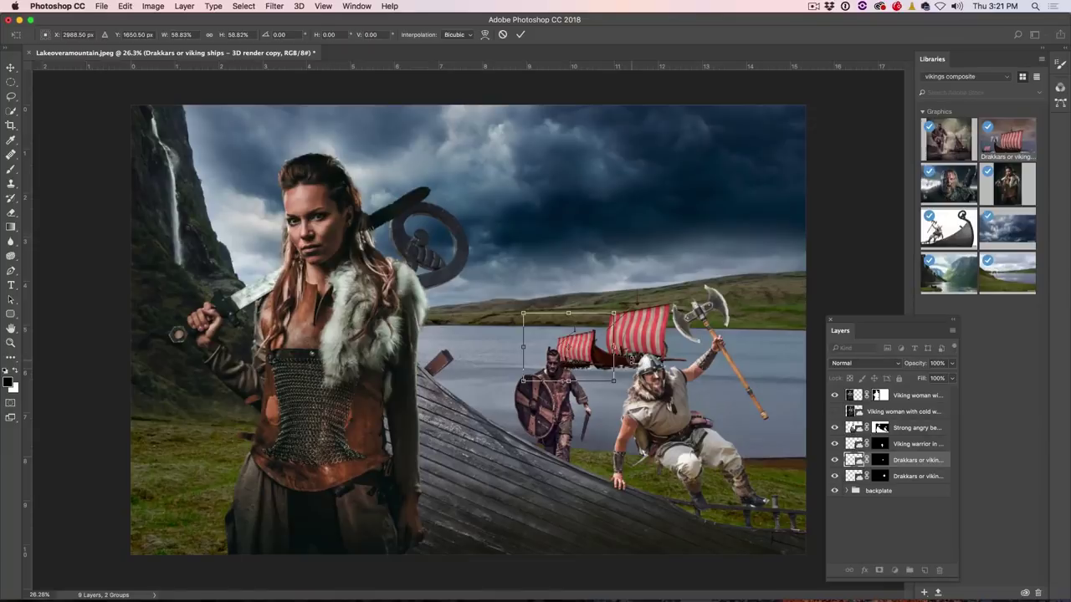
pyautogui.press('Return')
pyautogui.moveTo(952, 461); pyautogui.dragTo(933, 477)
# - Add a third, smaller longship farther out on the lake and reposition the largest ship behind the axe-wielding Viking
pyautogui.moveTo(605, 358); pyautogui.dragTo(611, 358)
pyautogui.hotkey('ctrl', 't')
pyautogui.moveTo(625, 288); pyautogui.dragTo(548, 338)
pyautogui.press('Return')
pyautogui.moveTo(653, 326); pyautogui.dragTo(629, 356)
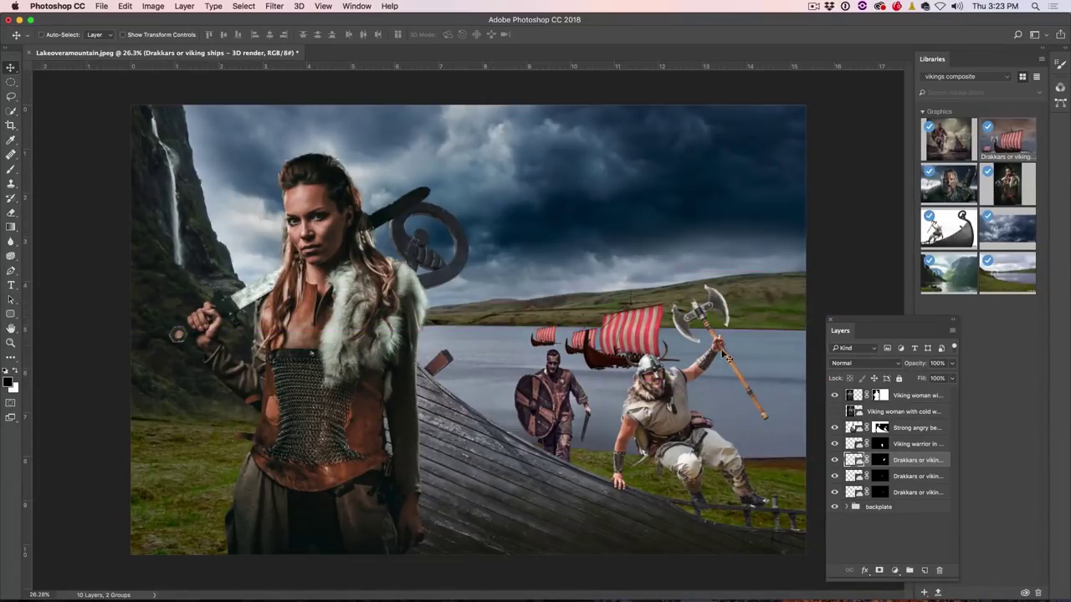
# - Paint black with a small brush on the largest longship's mask to clean up the waterline under its hull
pyautogui.click(876, 461)
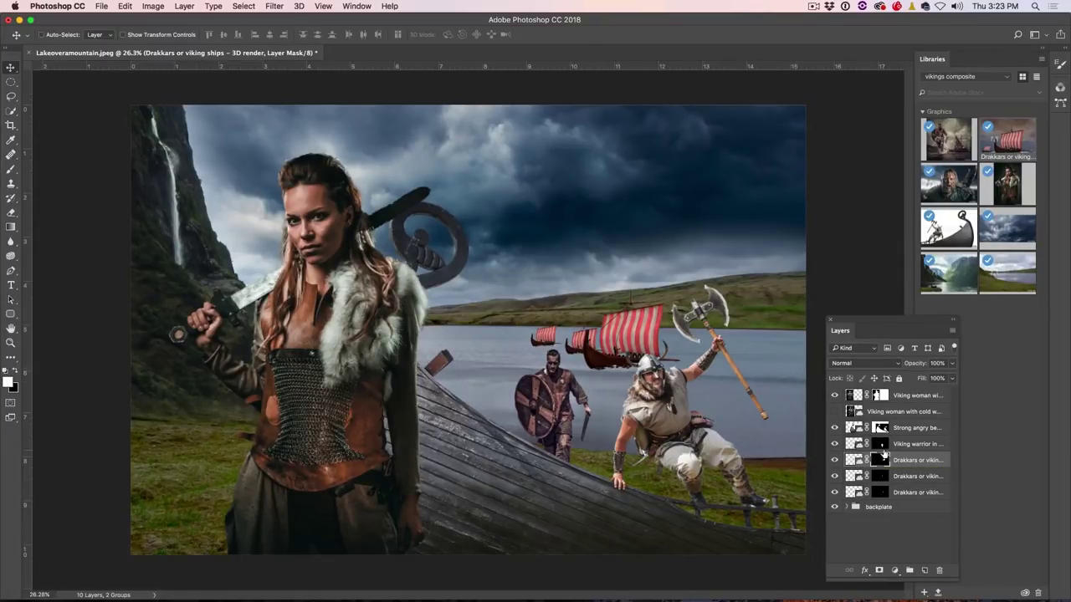
pyautogui.press('b')
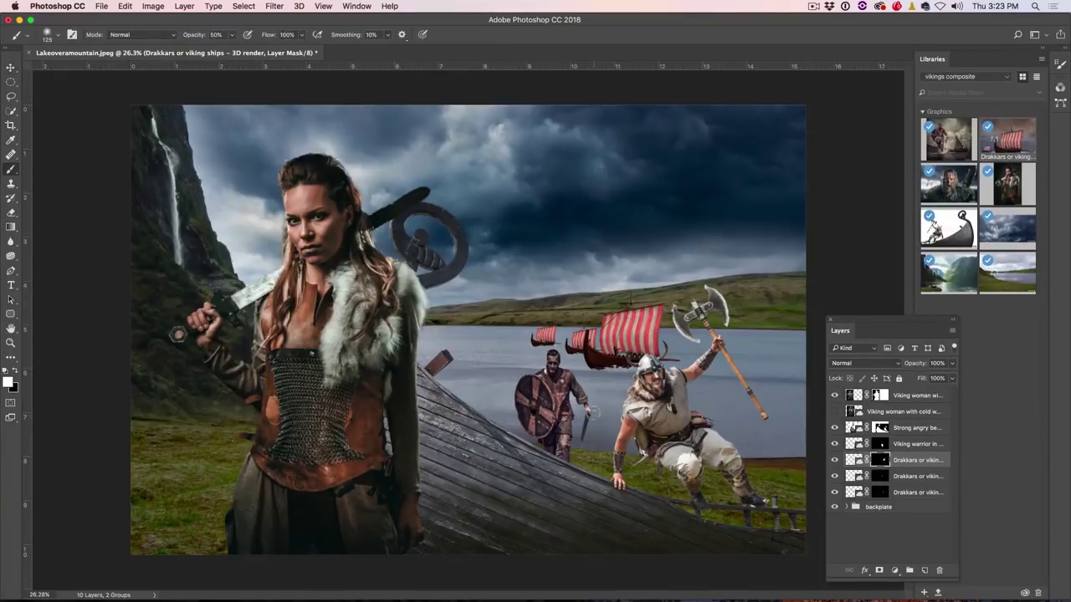
pyautogui.press('[')
pyautogui.press('[')
pyautogui.press('[')
pyautogui.press('x')
pyautogui.moveTo(595, 373)
pyautogui.mouseDown()
pyautogui.moveTo(610, 370)
pyautogui.moveTo(591, 372)
pyautogui.mouseUp()
pyautogui.click(833, 460)
pyautogui.click(833, 461)
# - Apply Hue/Saturation to the smallest longship with Saturation -43 and Lightness +4
pyautogui.press('v')
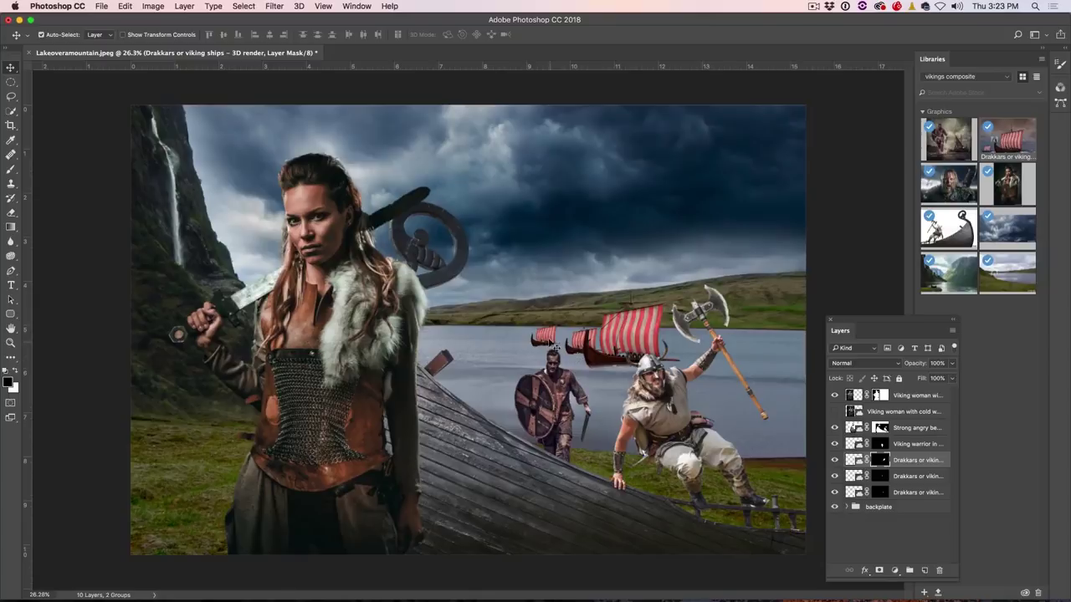
pyautogui.click(554, 343)
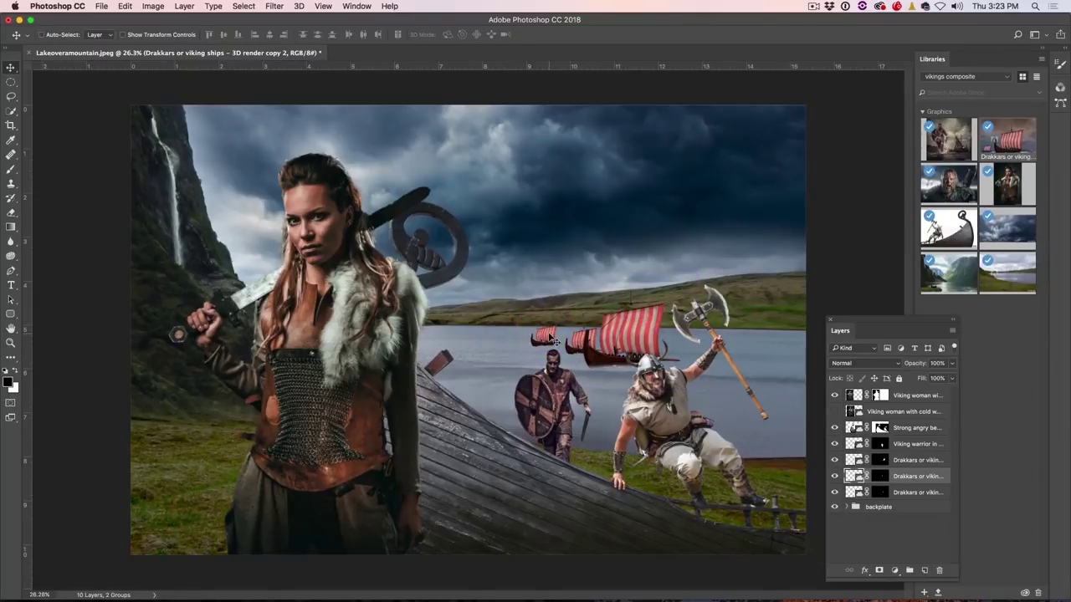
pyautogui.press('super+u')
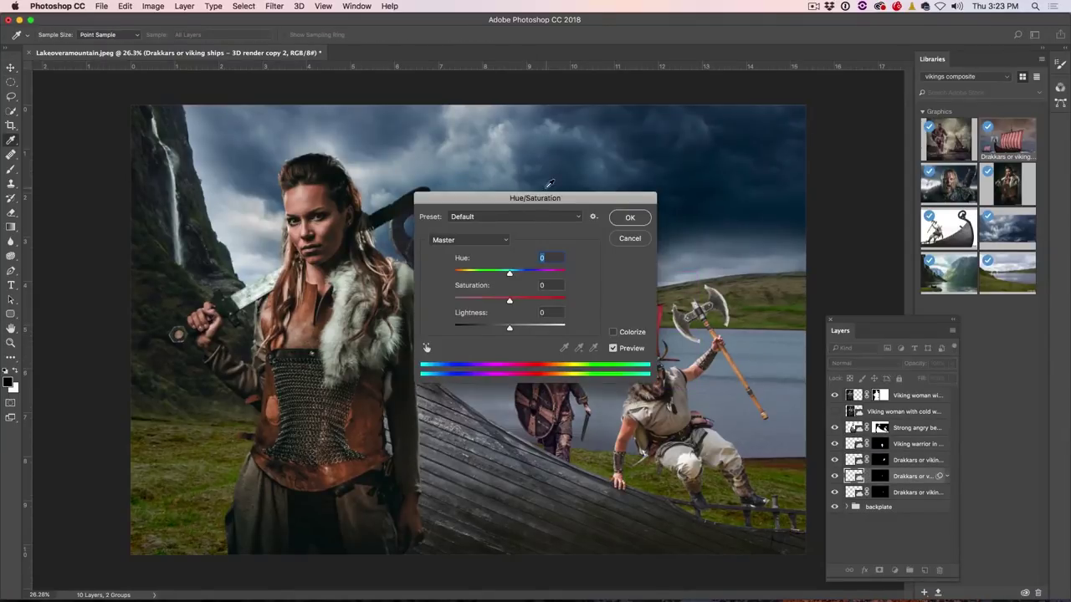
pyautogui.moveTo(550, 187); pyautogui.dragTo(819, 132)
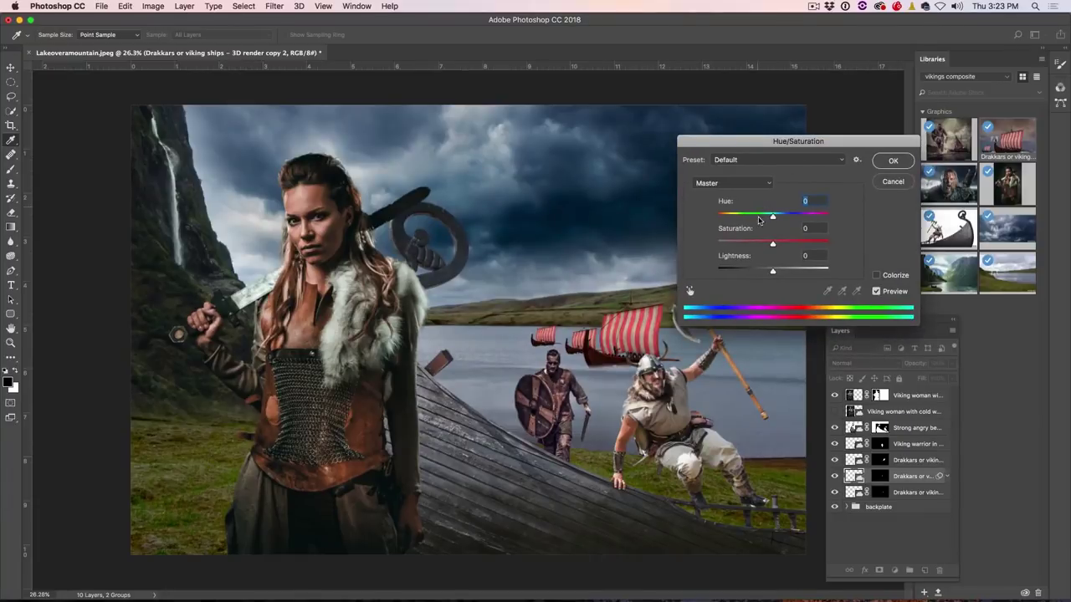
pyautogui.moveTo(772, 244); pyautogui.dragTo(761, 244)
pyautogui.moveTo(761, 245); pyautogui.dragTo(776, 273)
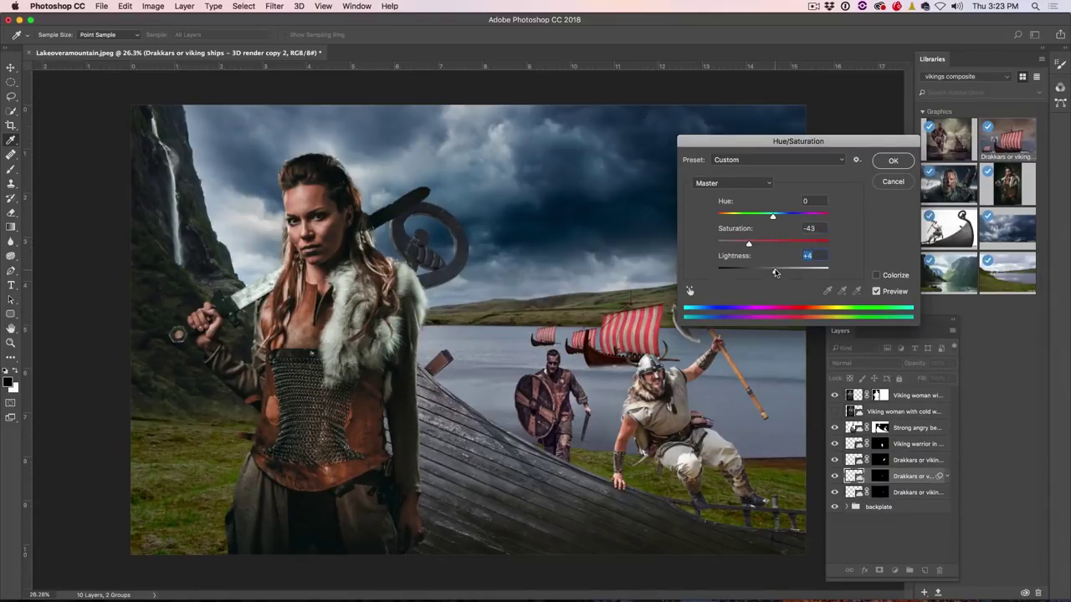
pyautogui.click(892, 162)
# - Apply Hue/Saturation to the middle longship with Saturation -13 and Lightness +5
pyautogui.press('v')
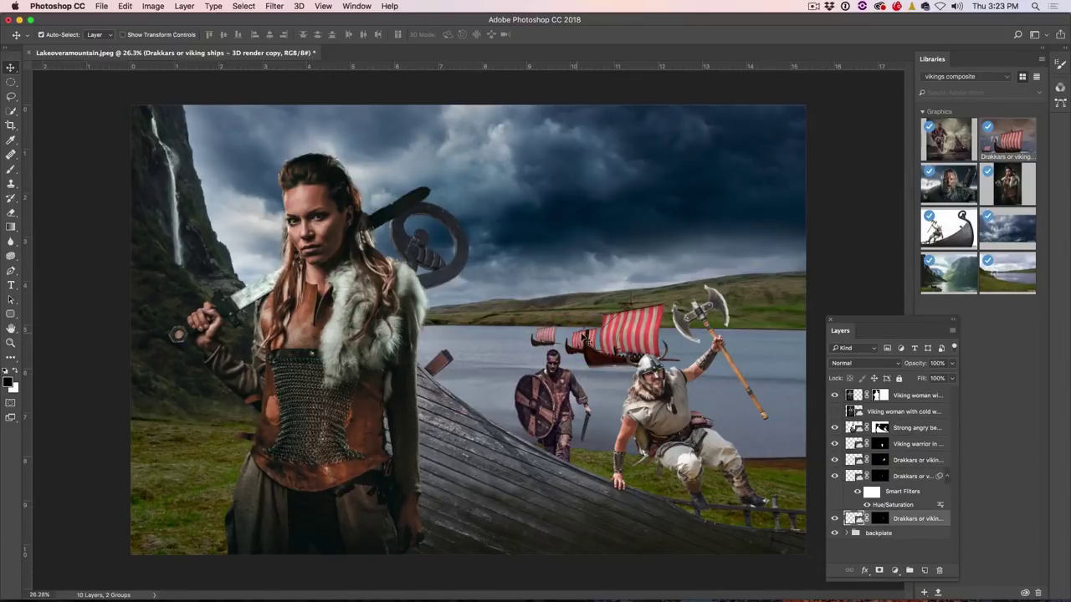
pyautogui.press('super+u')
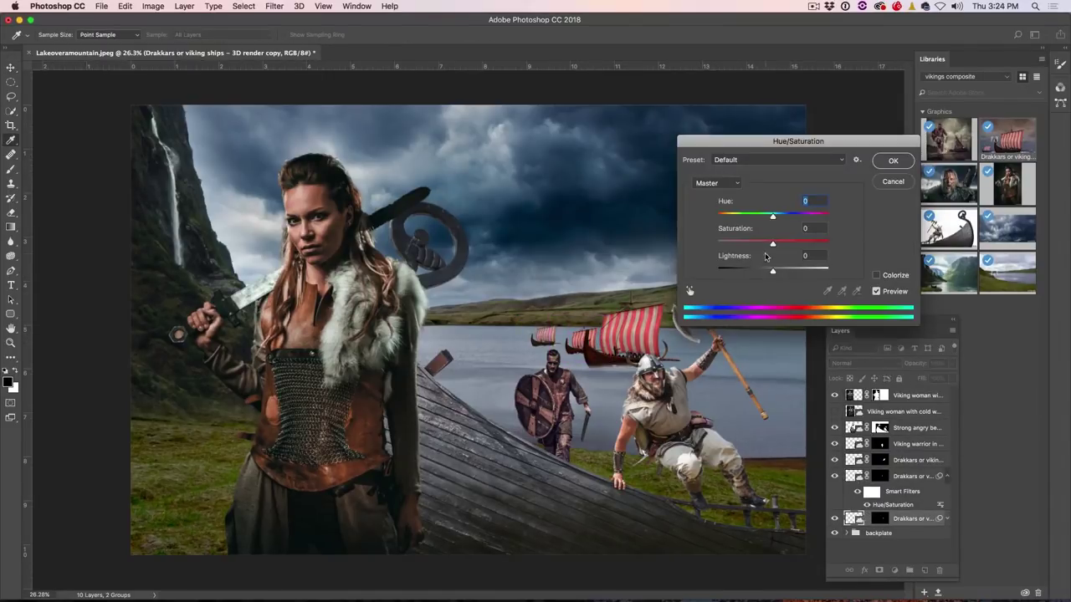
pyautogui.moveTo(772, 244); pyautogui.dragTo(775, 271)
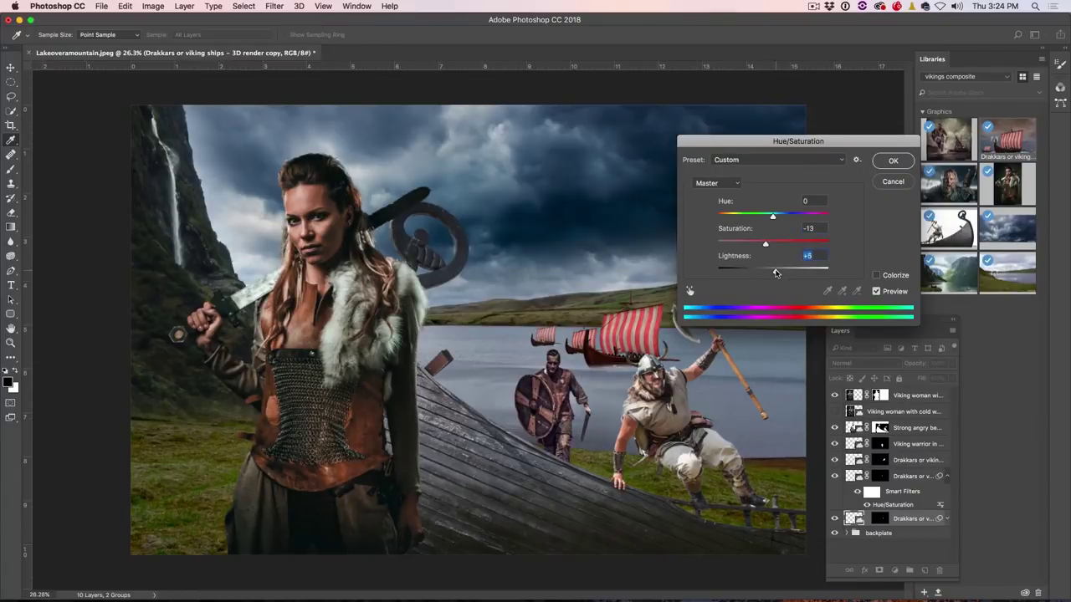
pyautogui.click(884, 166)
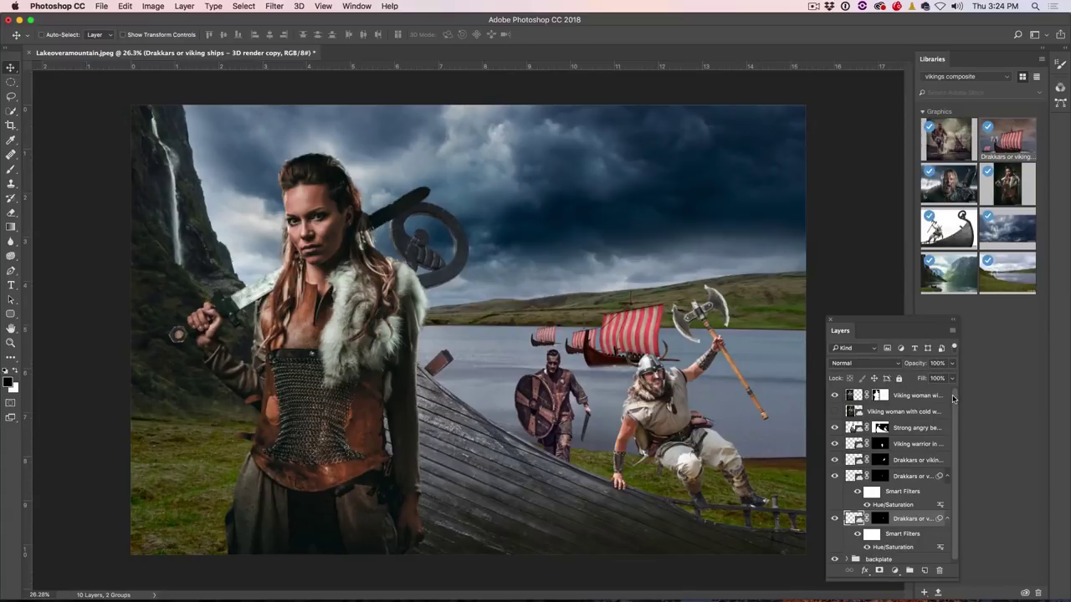
# - Add a new empty layer directly above the backplate group
pyautogui.scroll(-1, 952, 395)
pyautogui.click(871, 561)
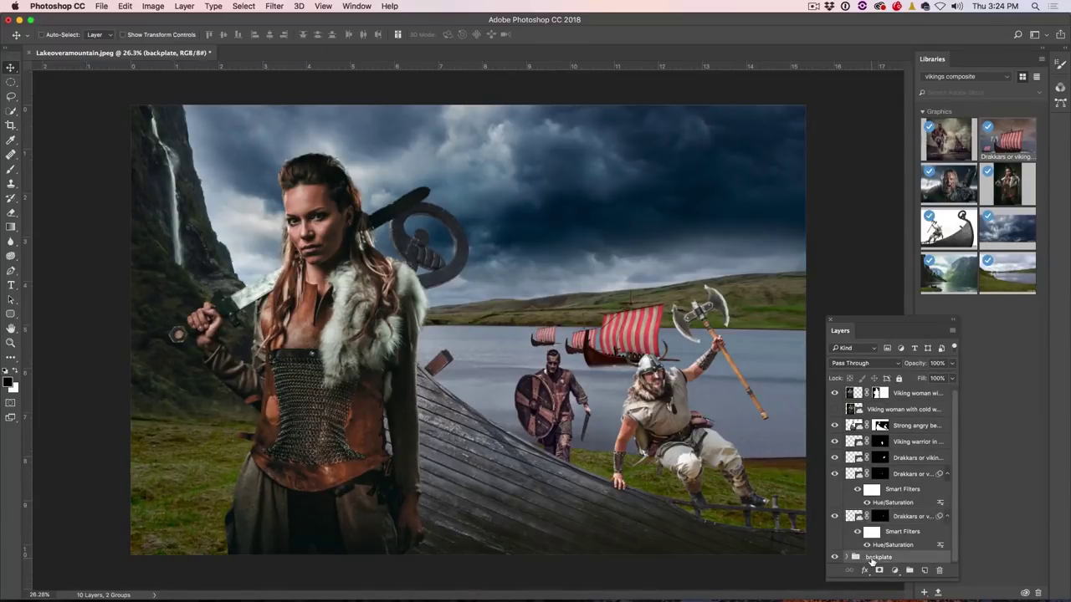
pyautogui.click(924, 569)
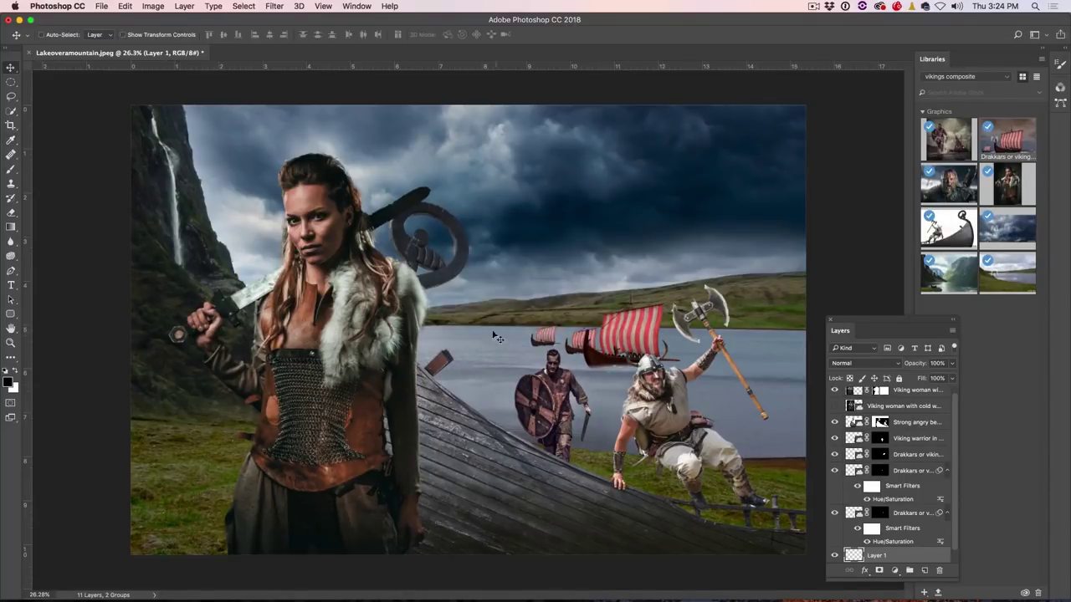
# - Render black-and-white clouds on the new layer above the backplate group
pyautogui.click(283, 6)
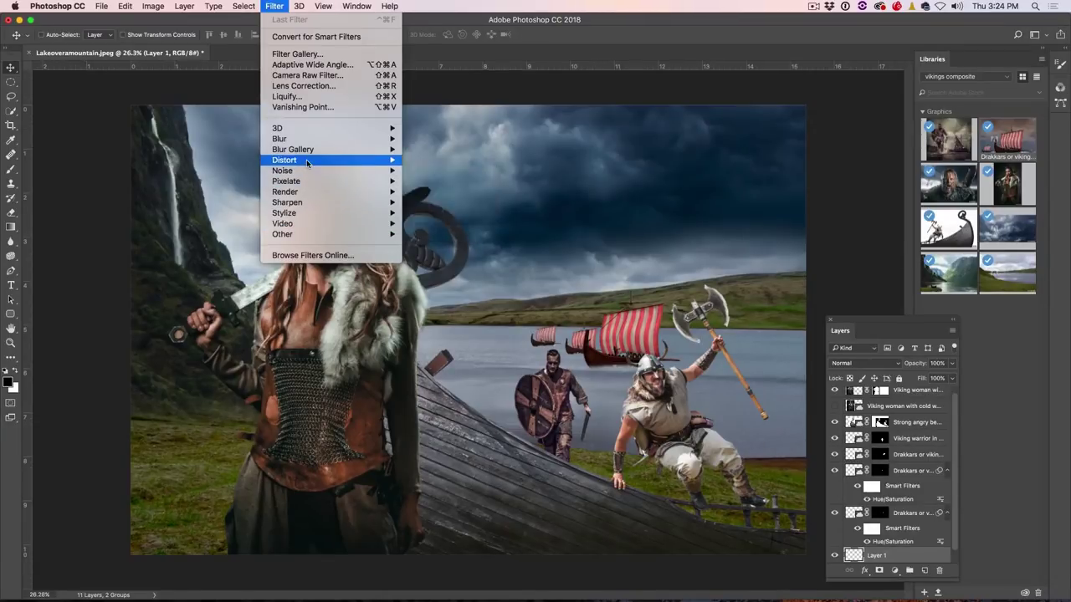
pyautogui.moveTo(307, 213)
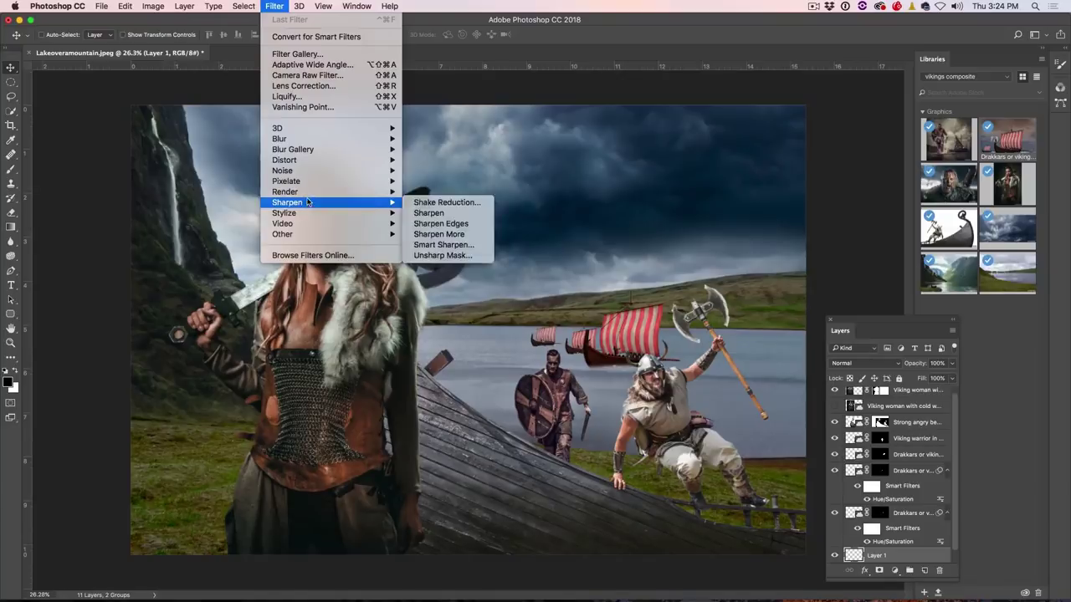
pyautogui.moveTo(364, 192)
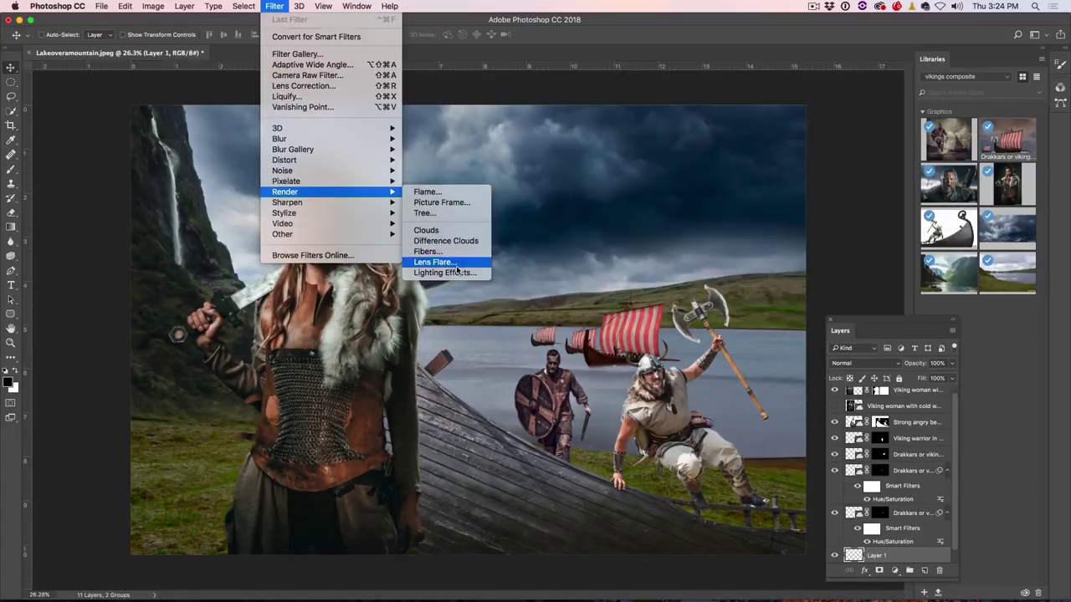
pyautogui.click(500, 248)
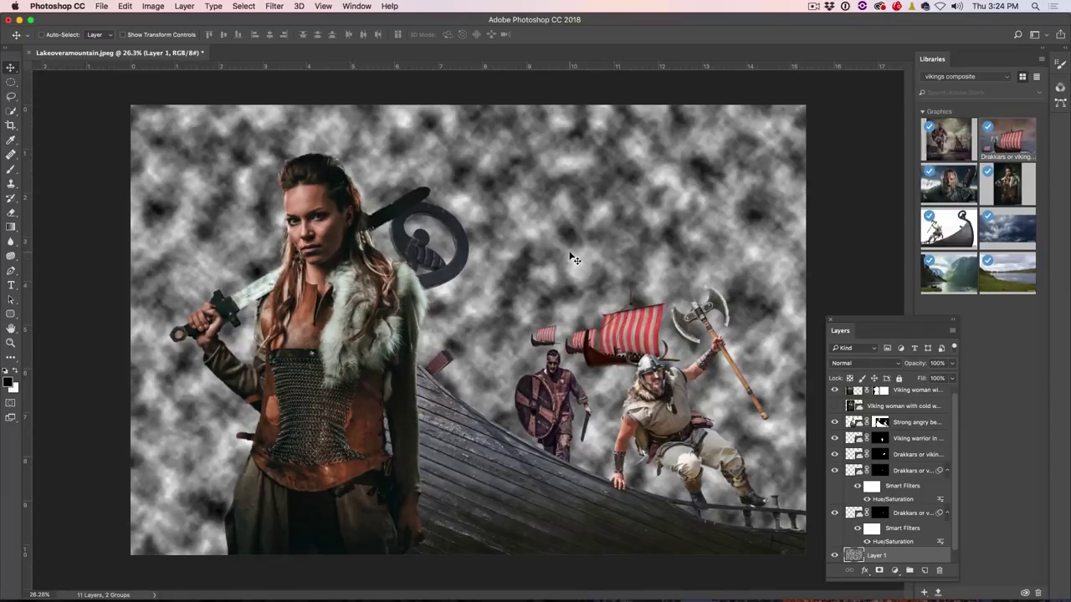
# - Stretch the cloud layer horizontally from its center to about 403% width, keeping its height
pyautogui.scroll(-10, 571, 259)
pyautogui.hotkey('ctrl', 't')
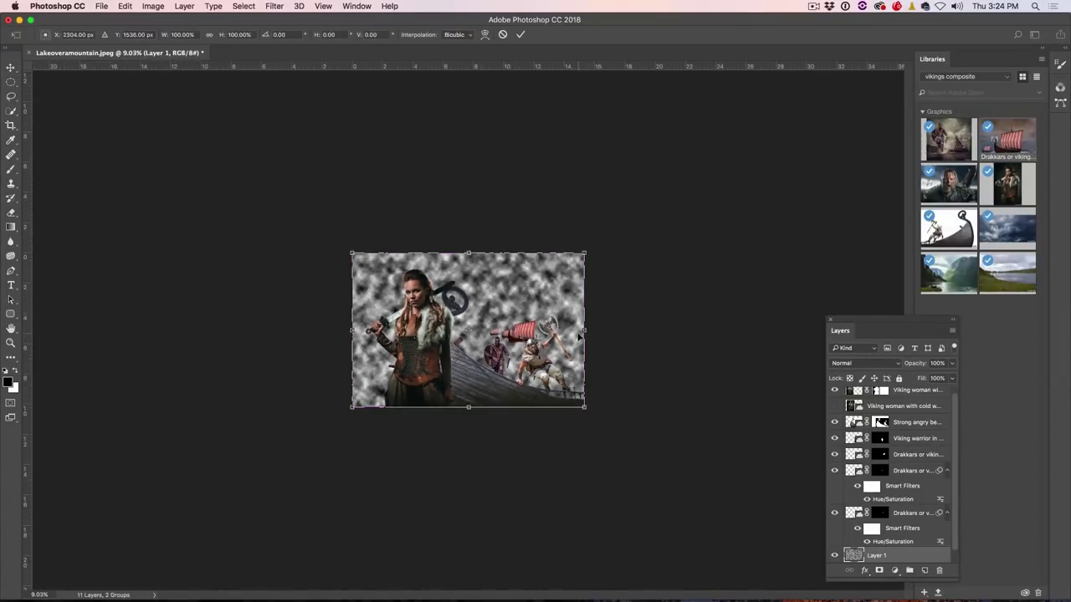
pyautogui.moveTo(585, 328); pyautogui.dragTo(936, 290)
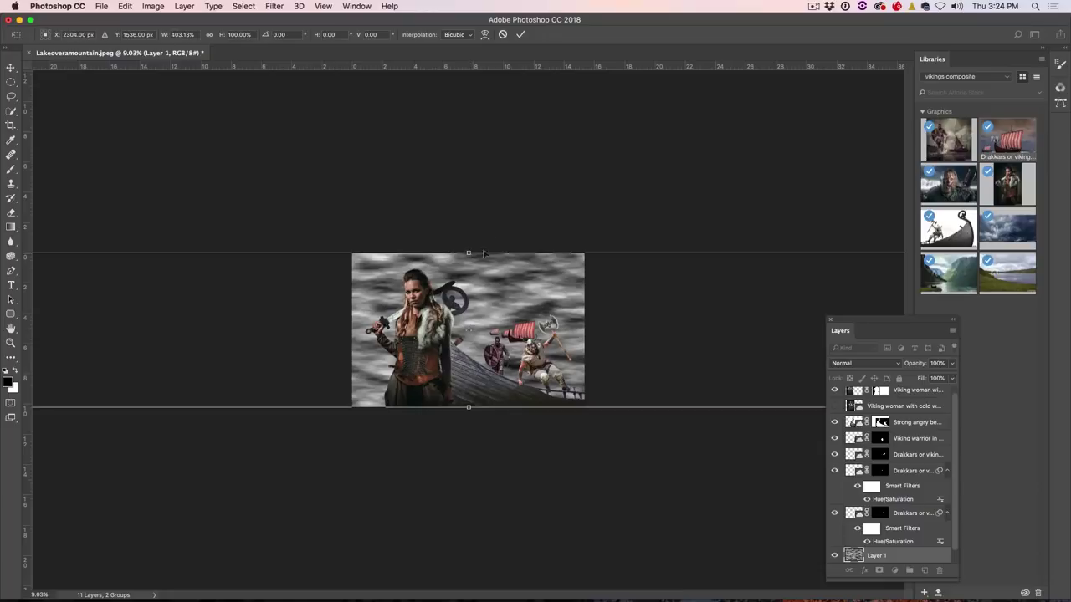
pyautogui.press('Return')
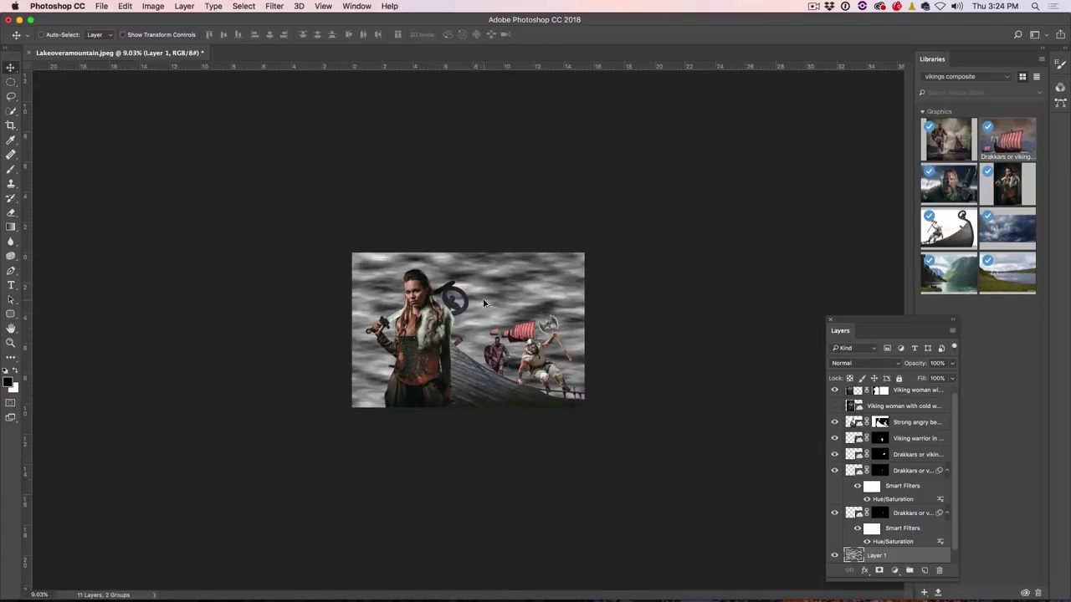
pyautogui.scroll(5, 484, 303)
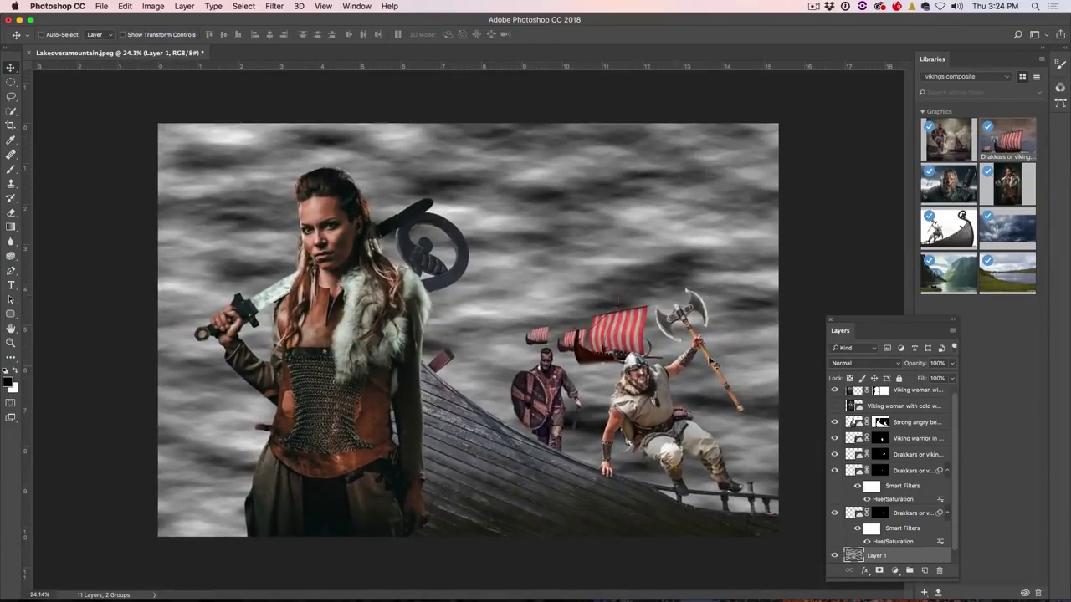
# - Set the cloud layer's blend mode to Screen and its opacity to 45%
pyautogui.click(877, 366)
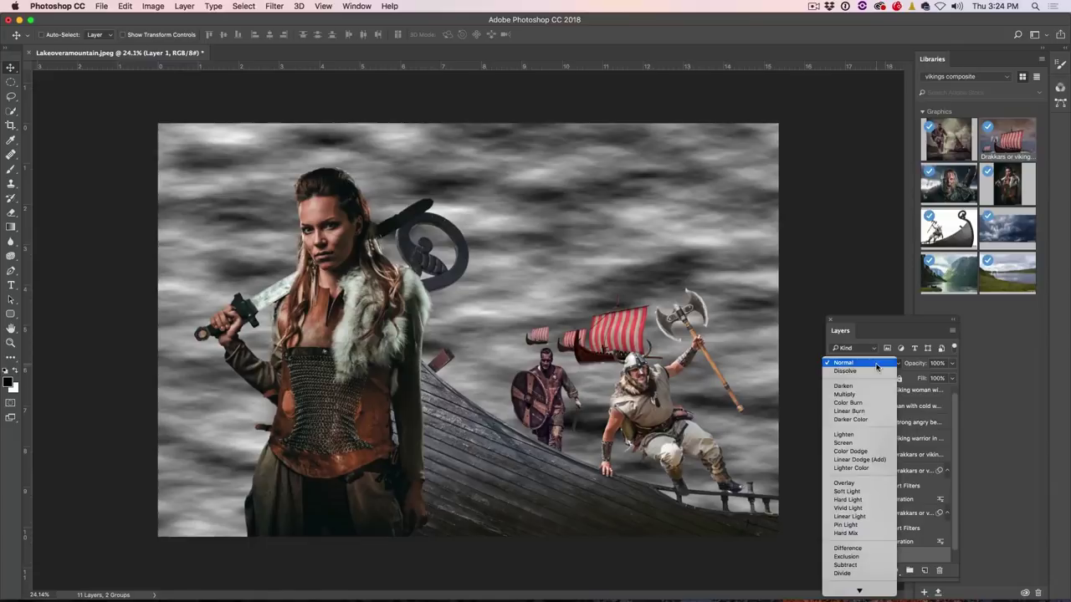
pyautogui.click(866, 442)
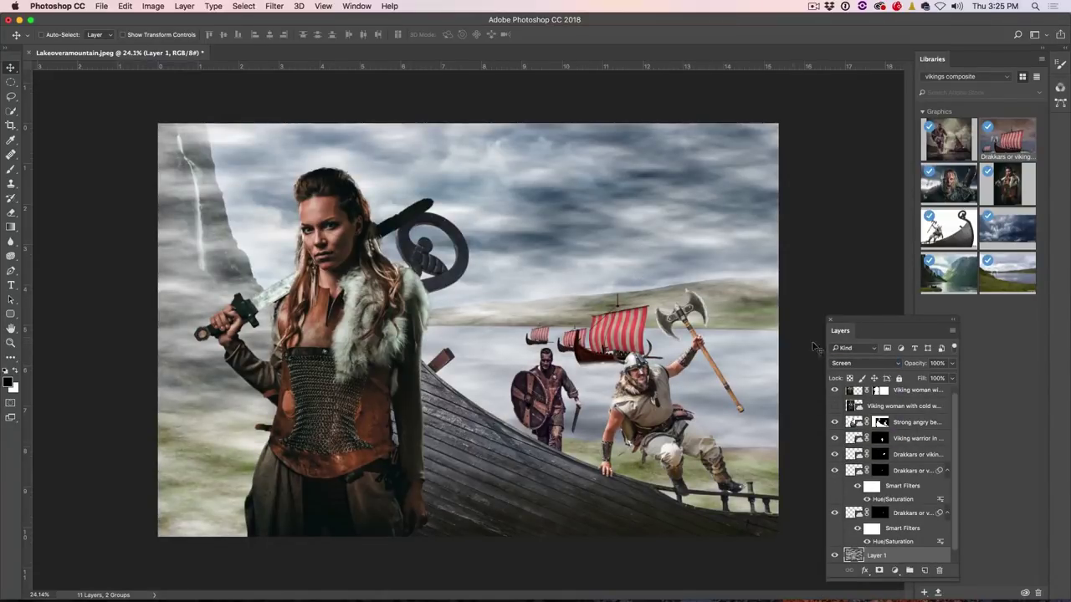
pyautogui.press('3')
pyautogui.press('2')
pyautogui.press('8')
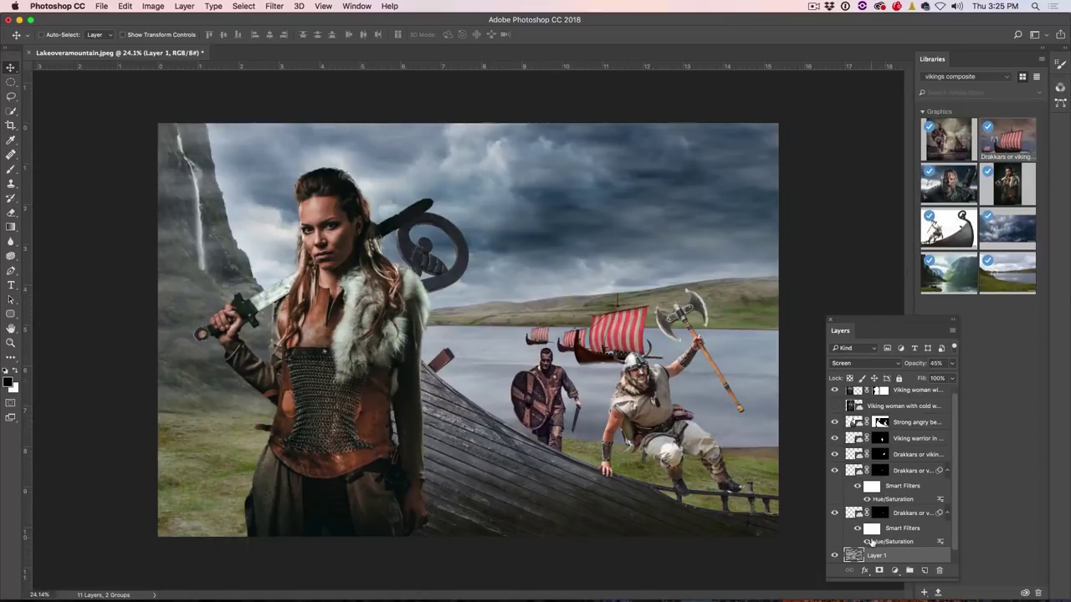
# - Add a mask to the cloud layer and paint black with a 900-pixel soft brush to clear the mist from the foreground grass
pyautogui.click(880, 570)
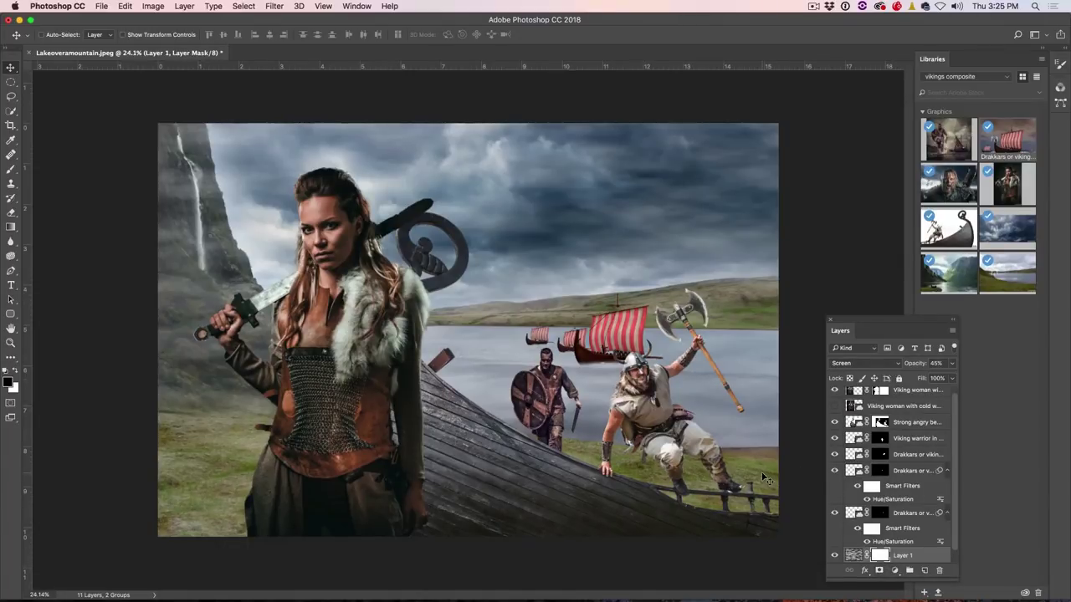
pyautogui.press('b')
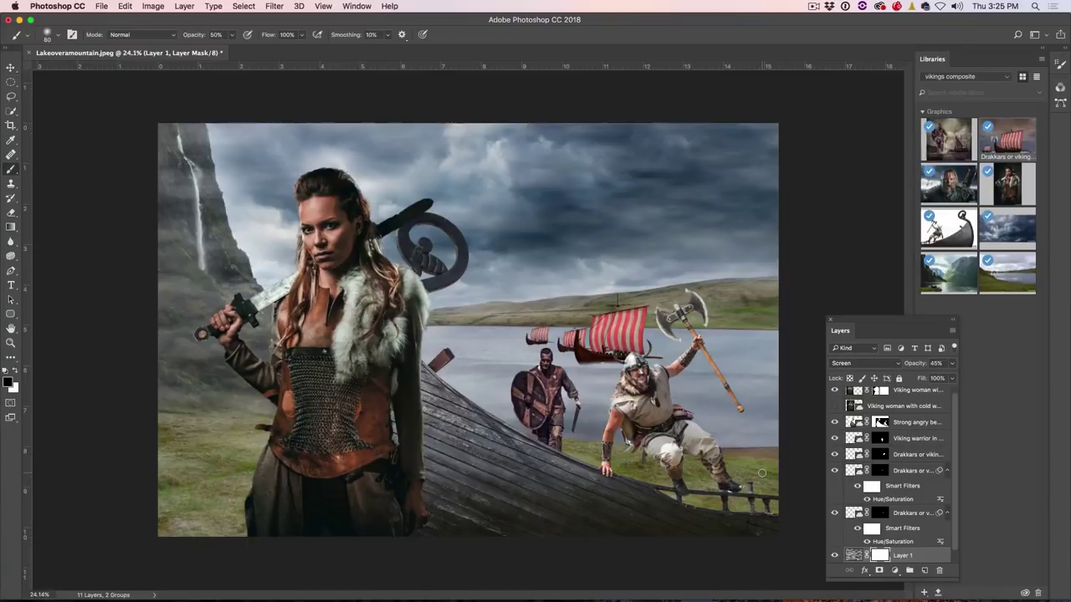
pyautogui.press(']')
pyautogui.press(']')
pyautogui.press(']')
pyautogui.press(']')
pyautogui.press(']')
pyautogui.press(']')
pyautogui.press(']')
pyautogui.press(']')
pyautogui.press(']')
pyautogui.press(']')
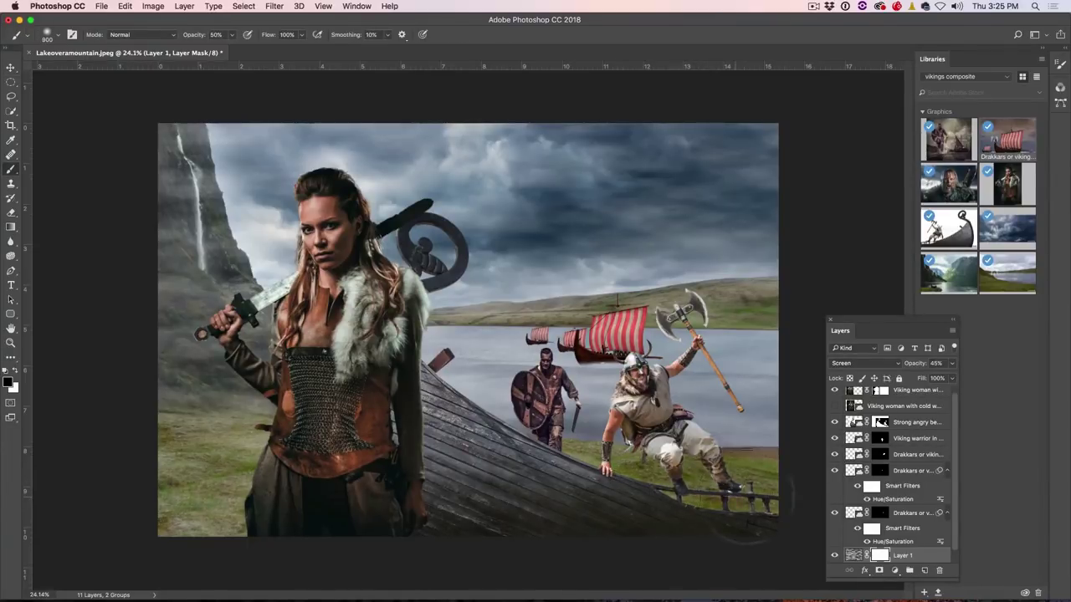
pyautogui.moveTo(238, 543)
pyautogui.mouseDown()
pyautogui.moveTo(209, 514)
pyautogui.moveTo(215, 483)
pyautogui.moveTo(201, 512)
pyautogui.mouseUp()
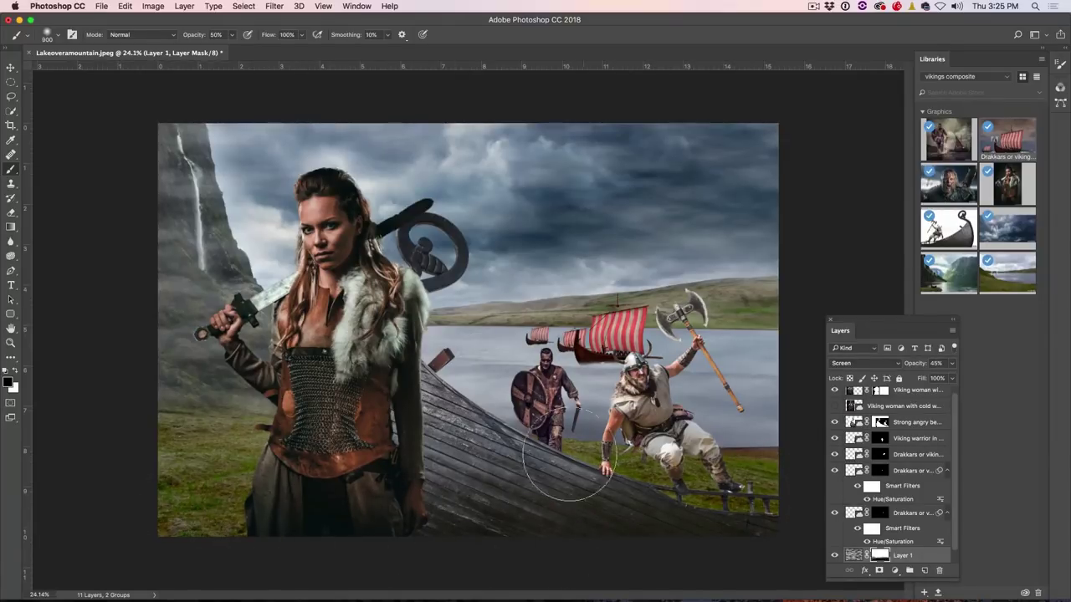
# - Move the cloud layer above the axe-wielding Viking's layer in the layer stack
pyautogui.click(11, 67)
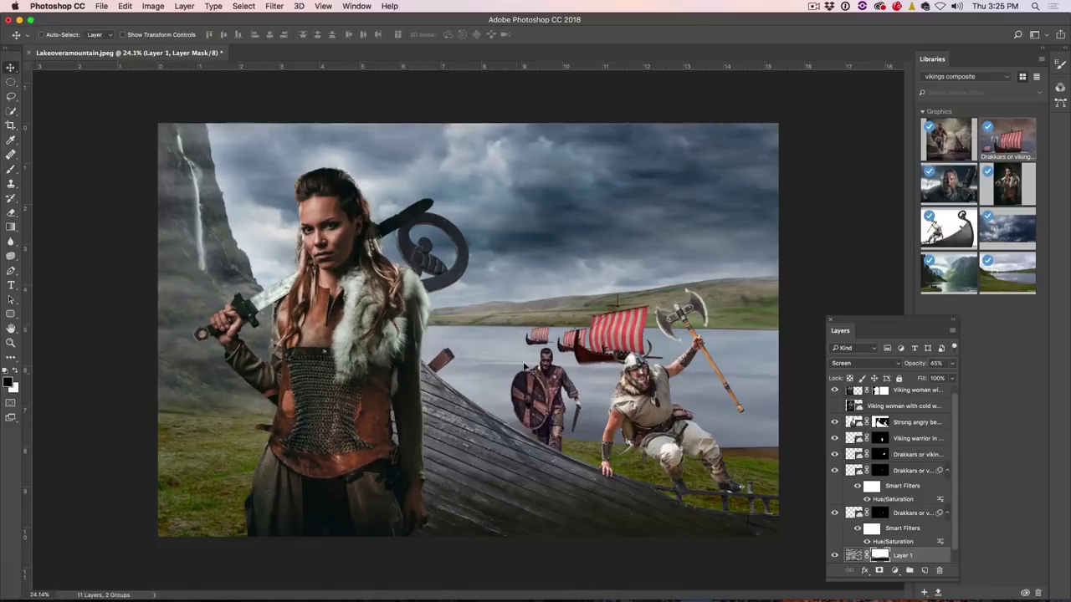
pyautogui.moveTo(854, 556); pyautogui.dragTo(853, 423)
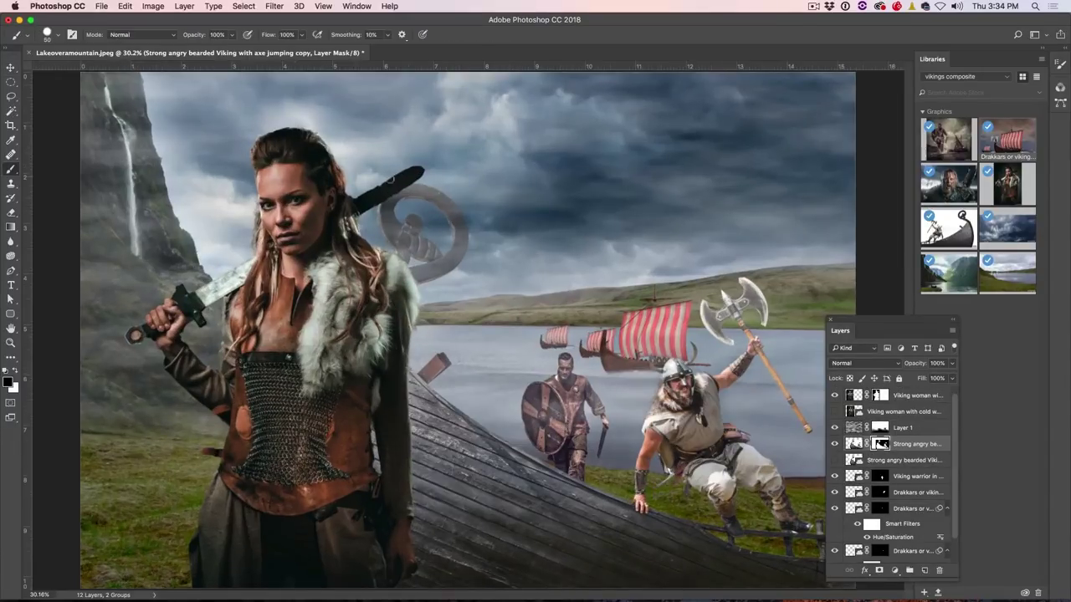
pyautogui.scroll(-3, 480, 233)
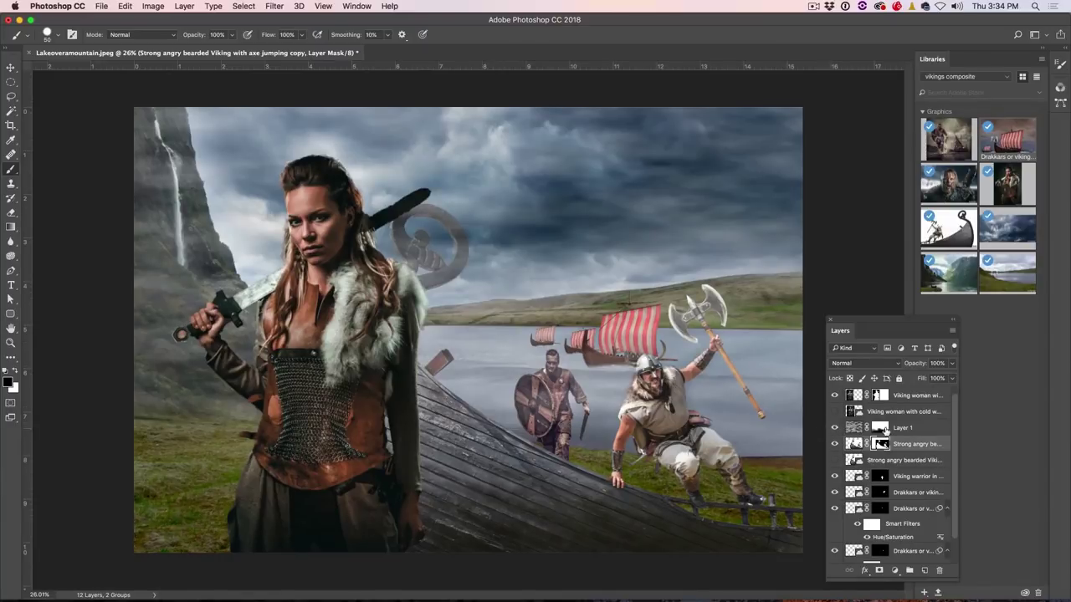
# - Hide the masked Viking woman layer and add a Curves adjustment layer directly above the cloud layer
pyautogui.click(833, 395)
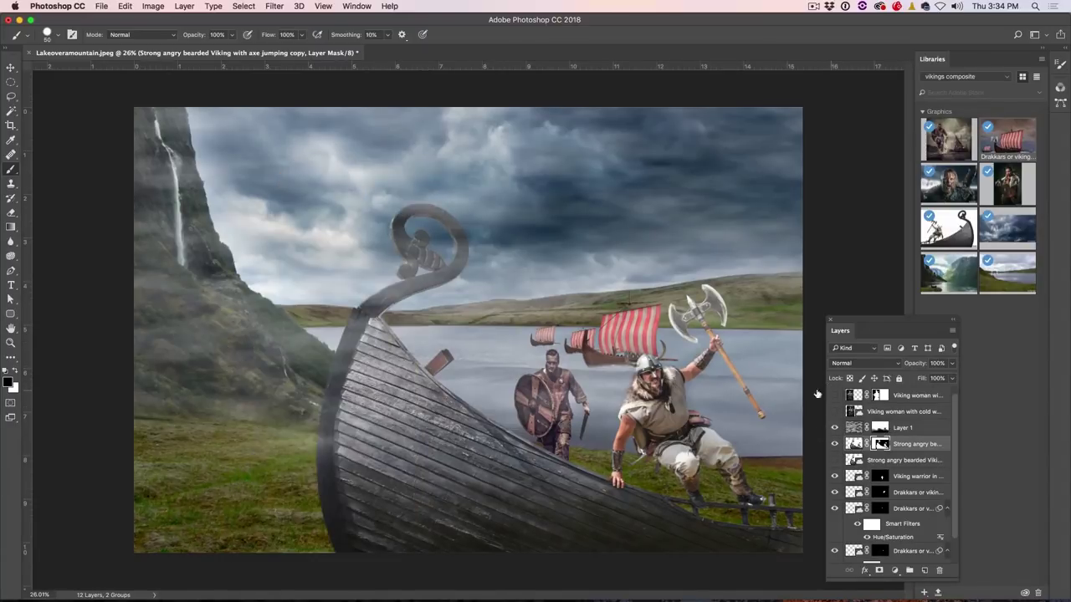
pyautogui.click(899, 427)
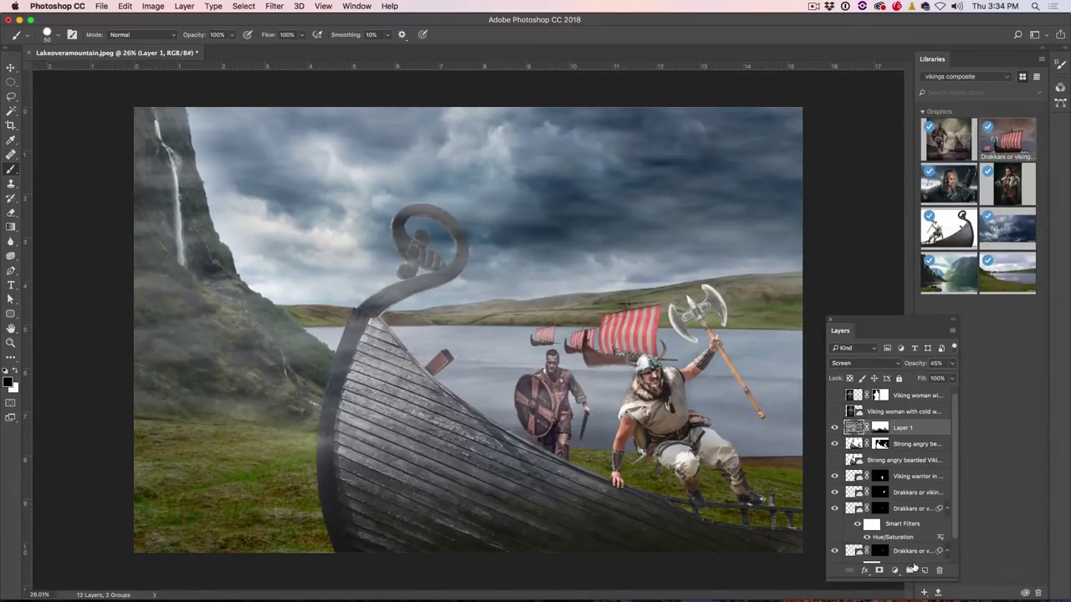
pyautogui.click(894, 570)
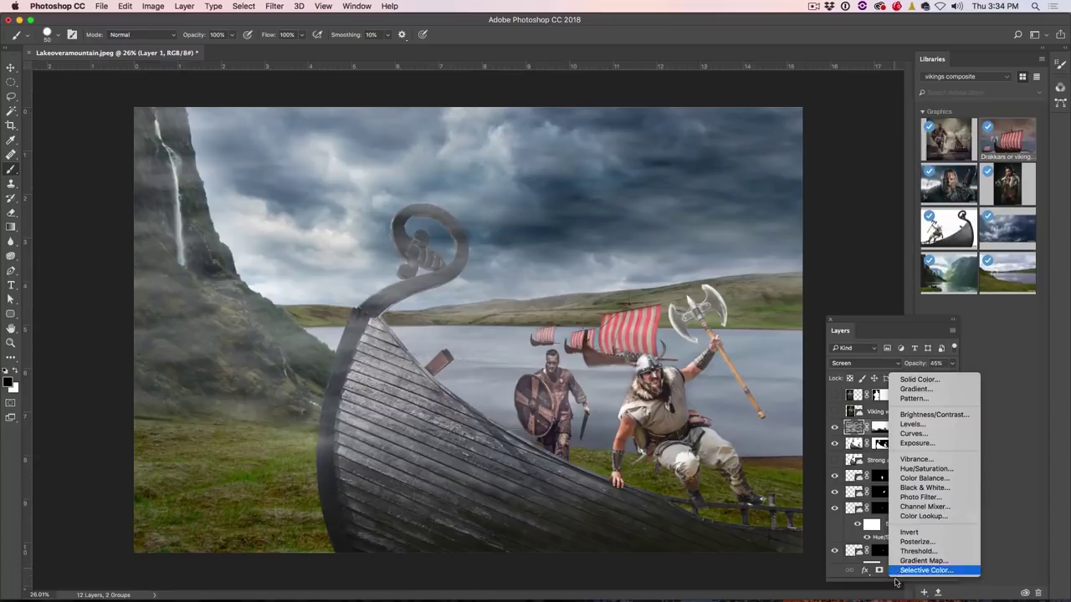
pyautogui.click(912, 433)
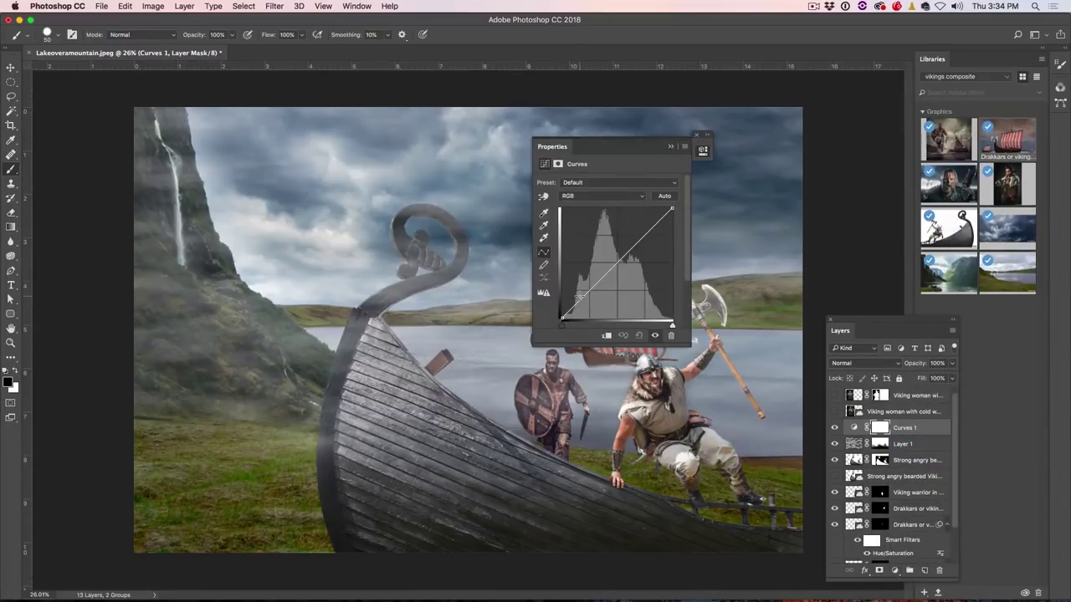
# - Shape the RGB curve into a gentle S by lowering the shadows and raising the highlights, and show the Viking woman again
pyautogui.moveTo(589, 293); pyautogui.dragTo(588, 295)
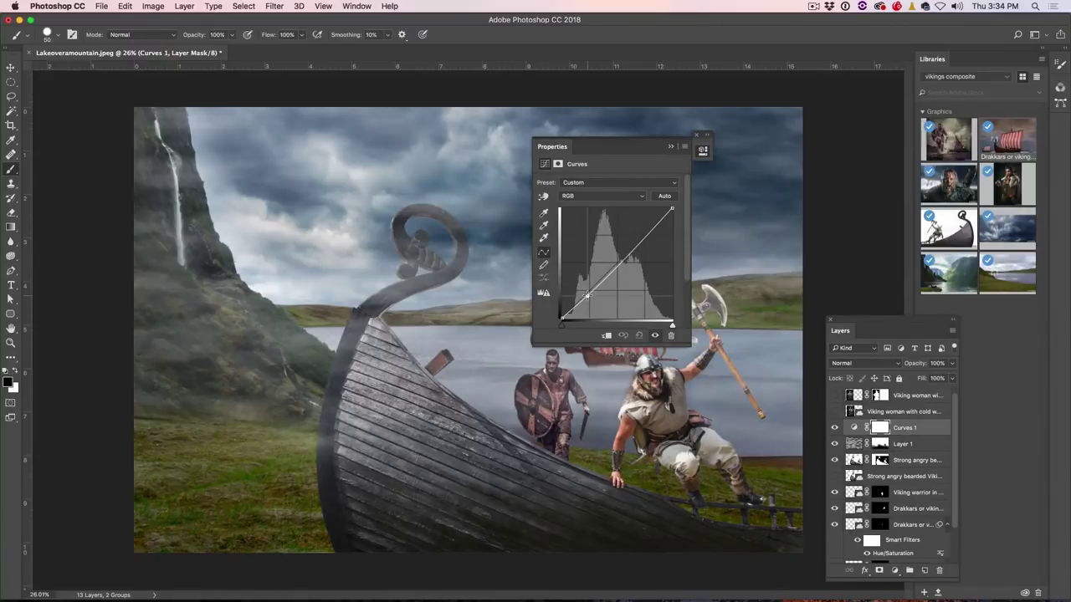
pyautogui.click(622, 261)
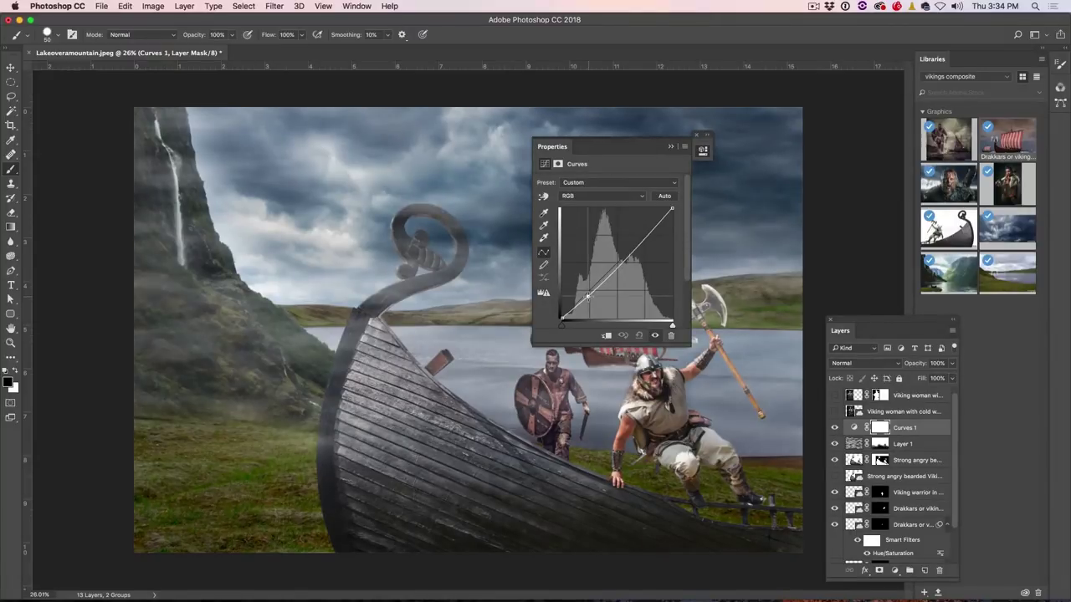
pyautogui.click(642, 238)
pyautogui.moveTo(643, 239); pyautogui.dragTo(640, 237)
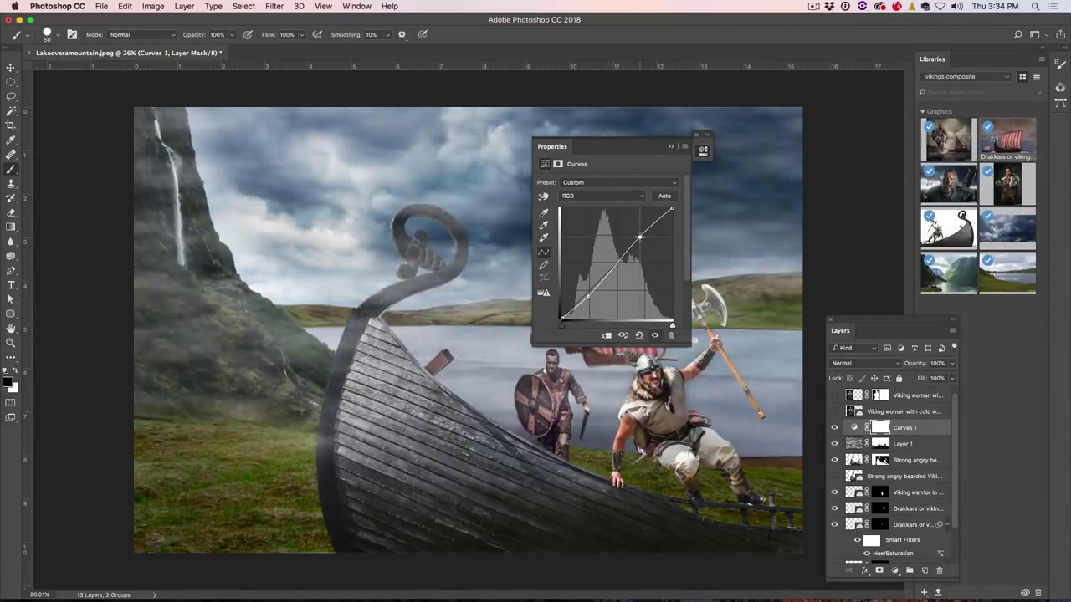
pyautogui.moveTo(590, 295); pyautogui.dragTo(589, 294)
pyautogui.click(670, 148)
pyautogui.click(834, 396)
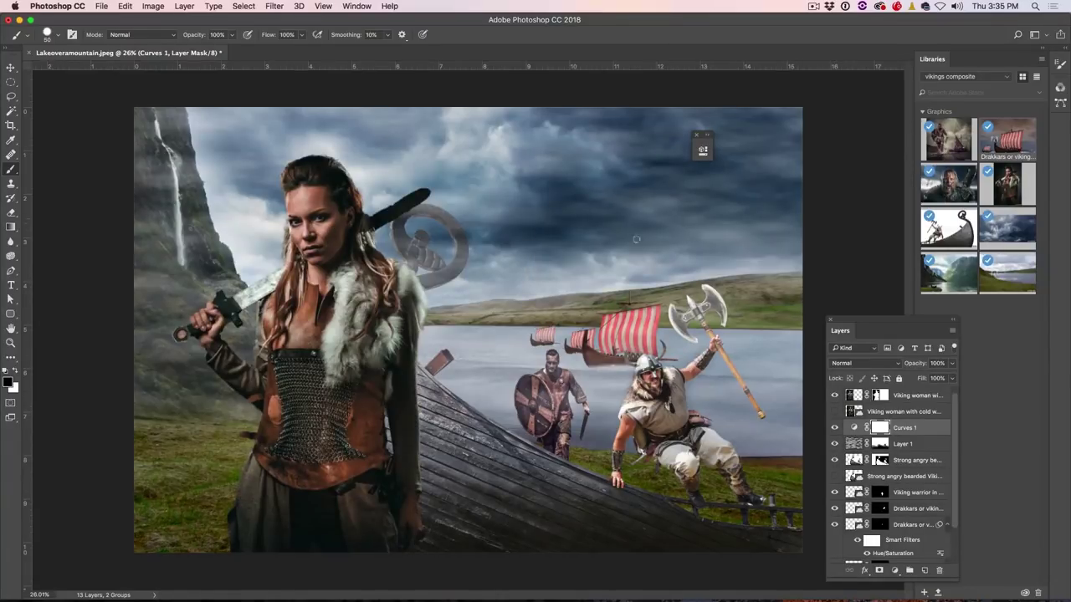
# - Create a new layer in Overlay mode at 100% opacity above the masked Viking woman layer
pyautogui.click(908, 398)
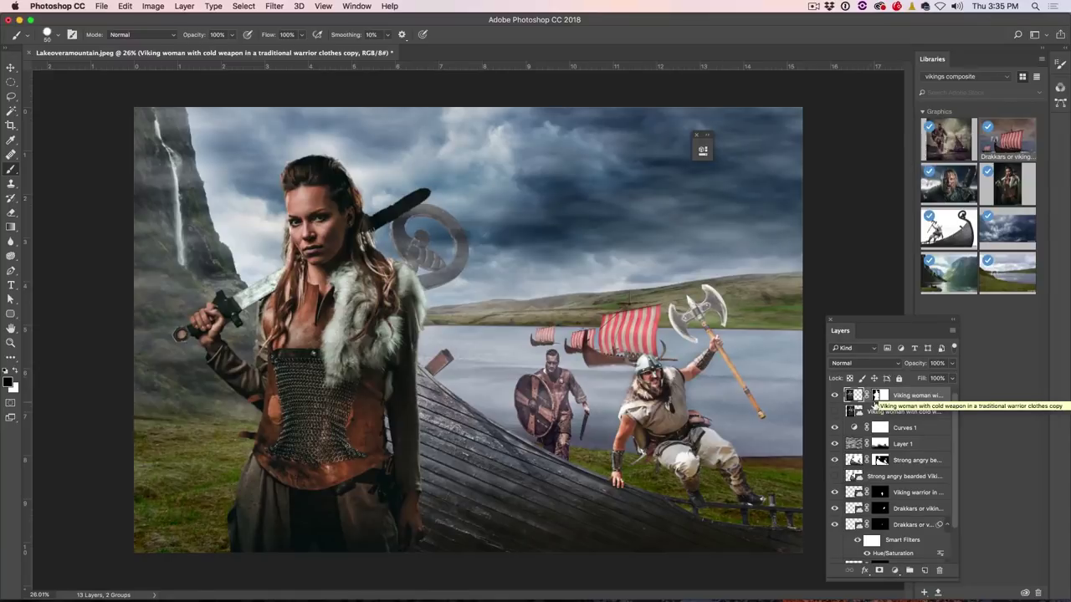
pyautogui.keyDown('alt'); pyautogui.click(923, 572); pyautogui.keyUp('alt')
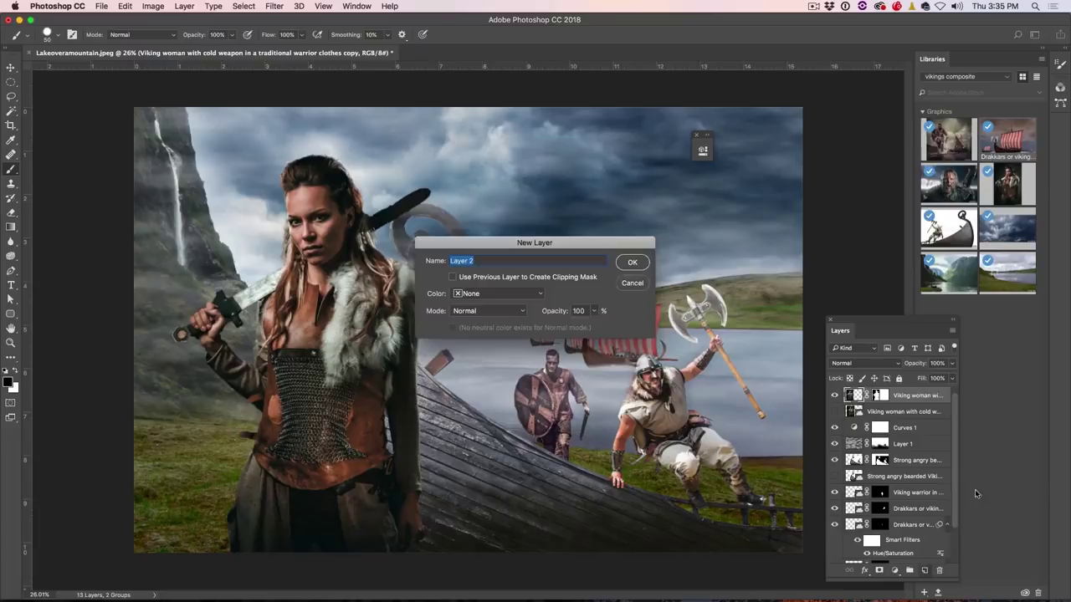
pyautogui.click(483, 315)
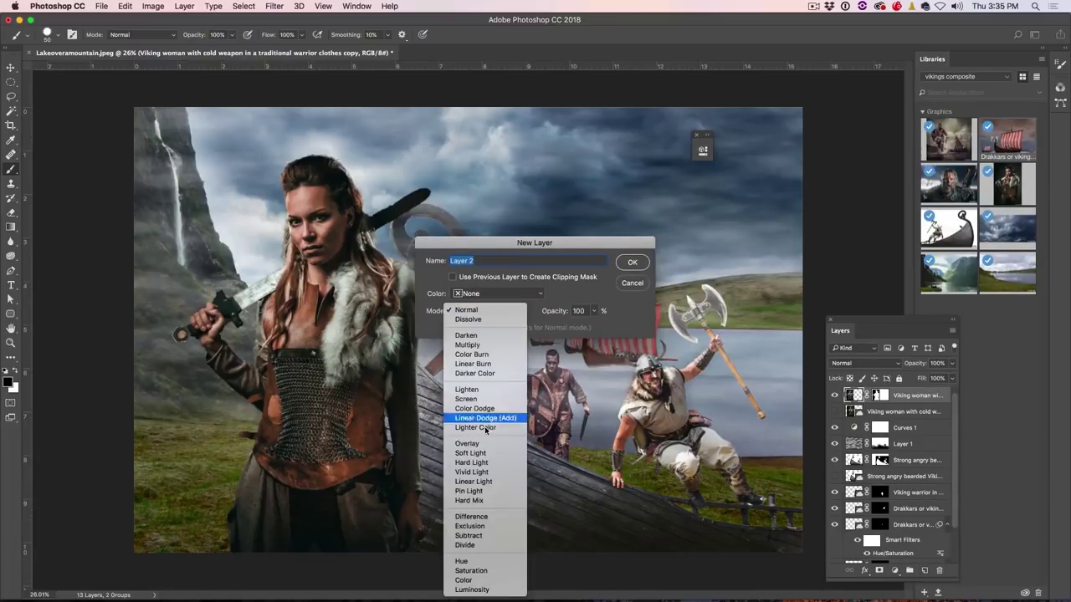
pyautogui.click(487, 445)
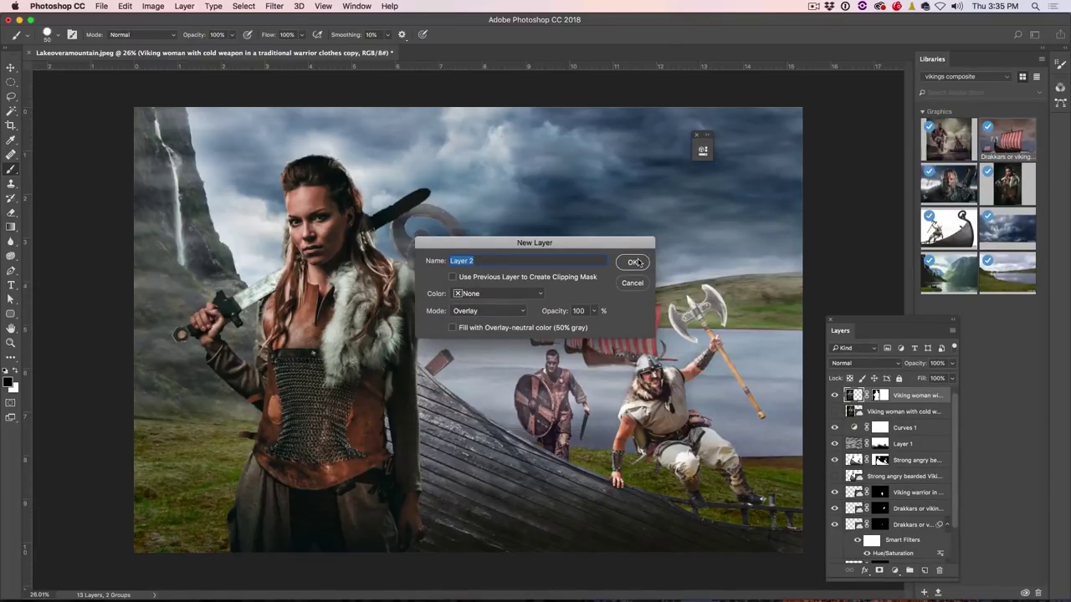
pyautogui.click(635, 262)
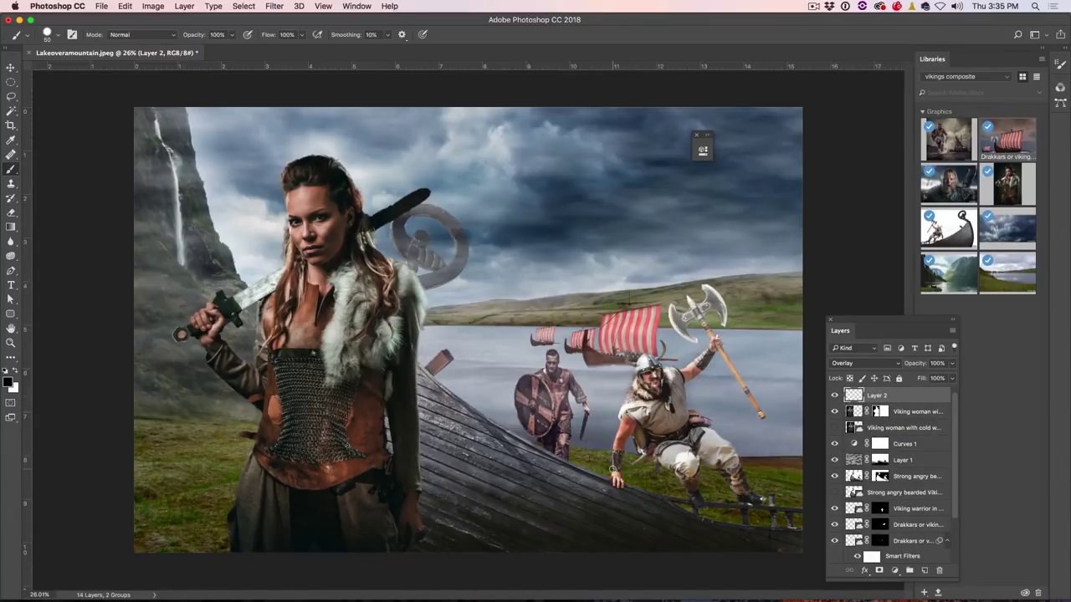
# - Burn the image's lower and side edges with a soft 600-pixel black brush at 20% opacity, and load the woman's mask as a selection
pyautogui.press(']')
pyautogui.press(']')
pyautogui.press(']')
pyautogui.press(']')
pyautogui.press(']')
pyautogui.click(57, 36)
pyautogui.moveTo(128, 96); pyautogui.dragTo(50, 97)
pyautogui.click(266, 77)
pyautogui.press(']')
pyautogui.press(']')
pyautogui.press(']')
pyautogui.press(']')
pyautogui.press(']')
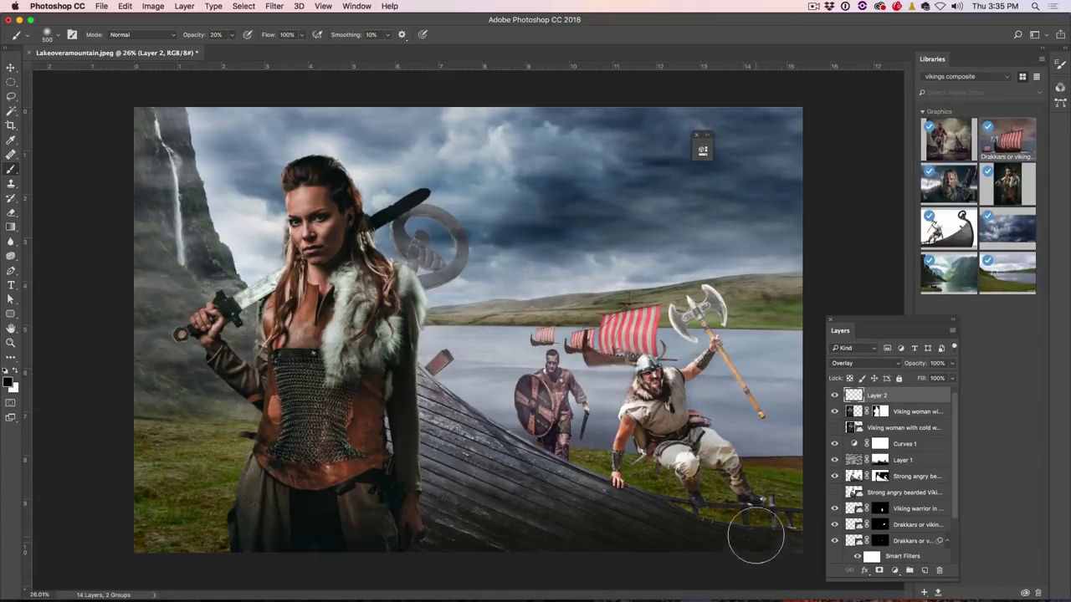
pyautogui.press(']')
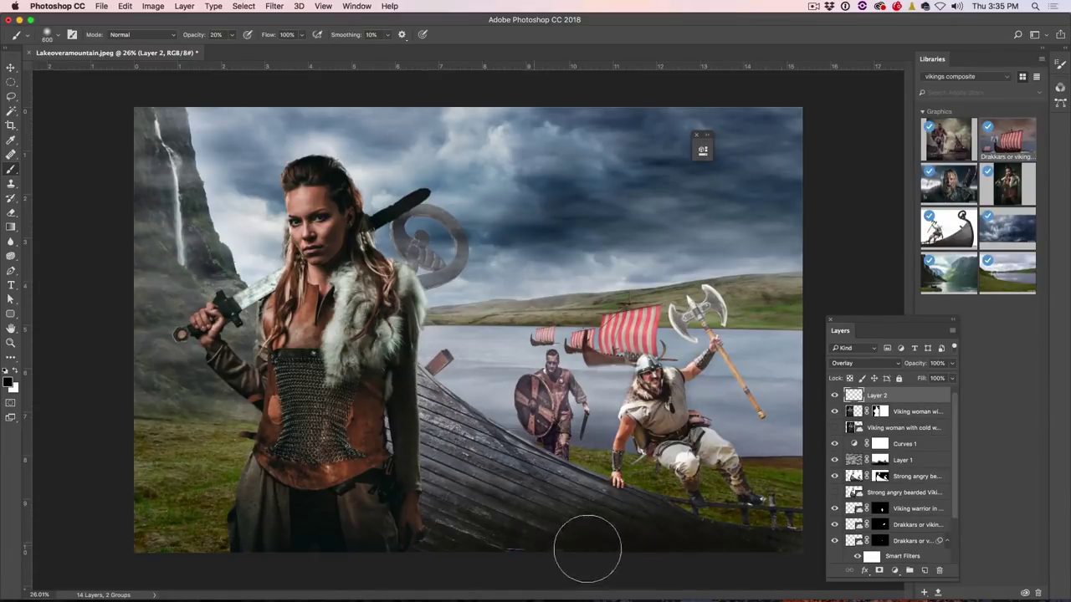
pyautogui.moveTo(764, 558)
pyautogui.mouseDown()
pyautogui.moveTo(115, 501)
pyautogui.moveTo(667, 545)
pyautogui.moveTo(720, 502)
pyautogui.moveTo(134, 351)
pyautogui.mouseUp()
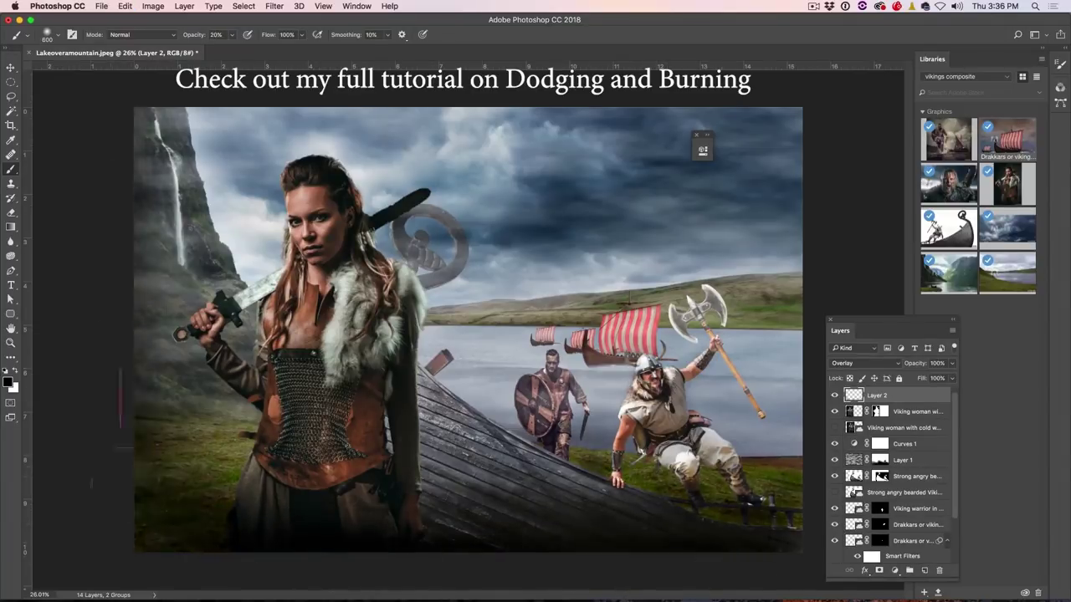
pyautogui.keyDown('super'); pyautogui.click(879, 413); pyautogui.keyUp('super')
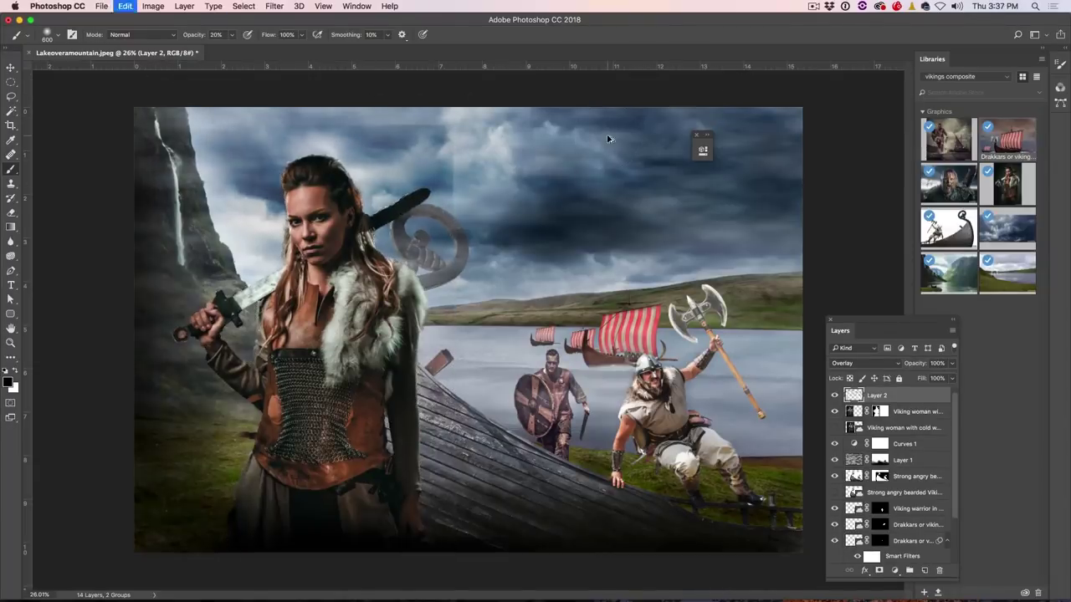
# - Clear the selection and burn the sky's outer edges with a soft 900-pixel black brush at 10% opacity
pyautogui.press('cmd+d')
pyautogui.moveTo(609, 138); pyautogui.dragTo(860, 239)
pyautogui.press('1')
pyautogui.press(']')
pyautogui.press(']')
pyautogui.press(']')
pyautogui.press(']')
pyautogui.press(']')
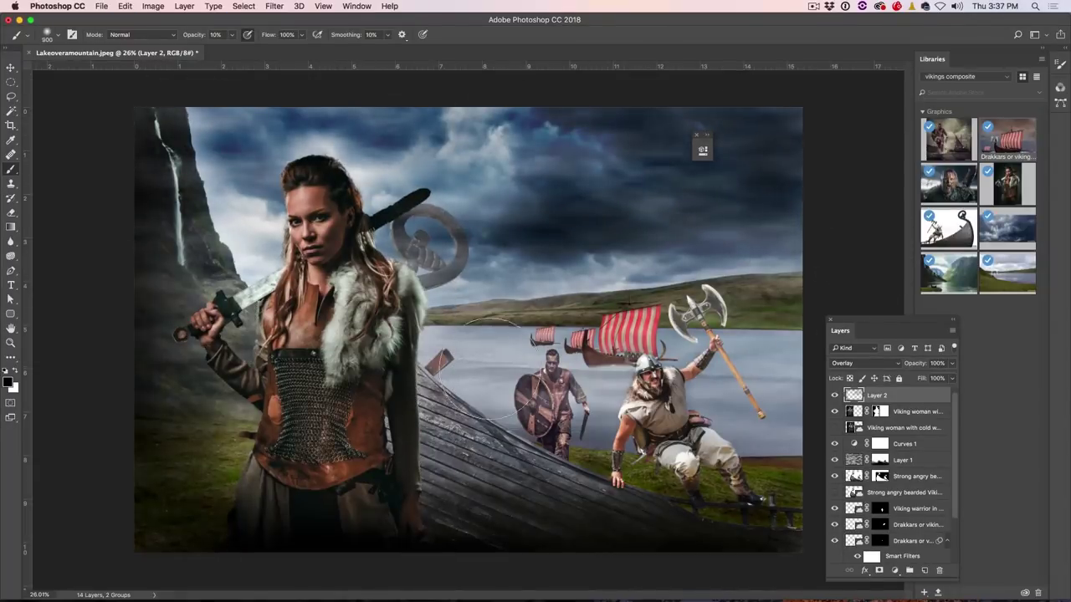
# - Burn the hillside and far shoreline across the lake with a soft 175-pixel black brush at 20% opacity
pyautogui.press('[')
pyautogui.press('[')
pyautogui.press('[')
pyautogui.press('[')
pyautogui.press('[')
pyautogui.press('[')
pyautogui.press('[')
pyautogui.press('[')
pyautogui.press('[')
pyautogui.press('[')
pyautogui.press('[')
pyautogui.press('[')
pyautogui.press('[')
pyautogui.press('2')
pyautogui.moveTo(786, 302); pyautogui.dragTo(443, 308)
# - Dodge the axe Viking and the shield warrior with a soft 125-pixel white brush at 20% opacity
pyautogui.press('x')
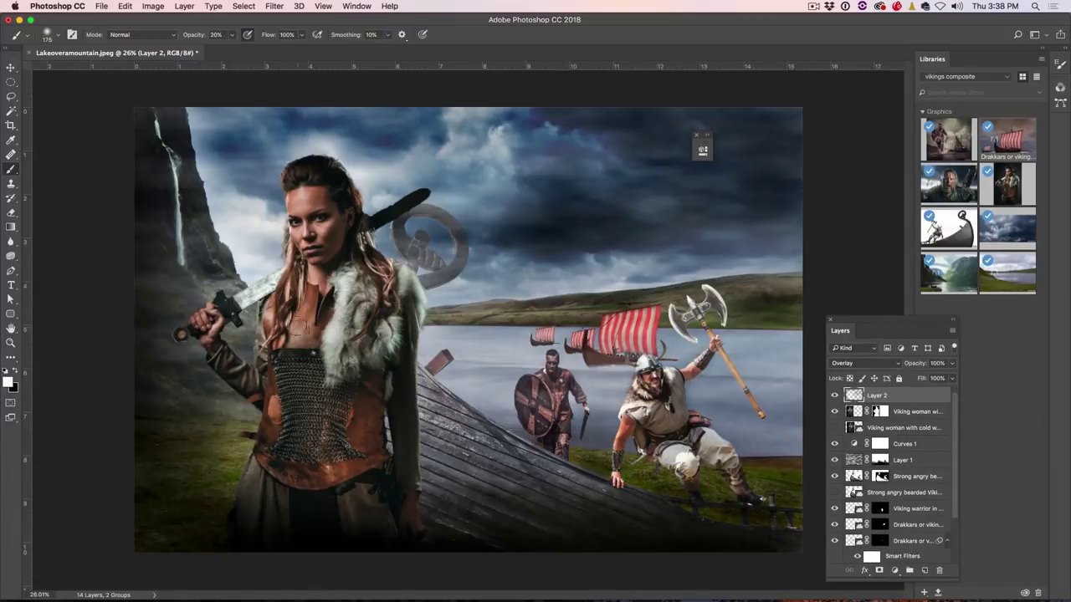
pyautogui.press('p')
pyautogui.press('b')
pyautogui.moveTo(638, 422)
pyautogui.mouseDown()
pyautogui.moveTo(679, 464)
pyautogui.moveTo(706, 454)
pyautogui.moveTo(721, 473)
pyautogui.mouseUp()
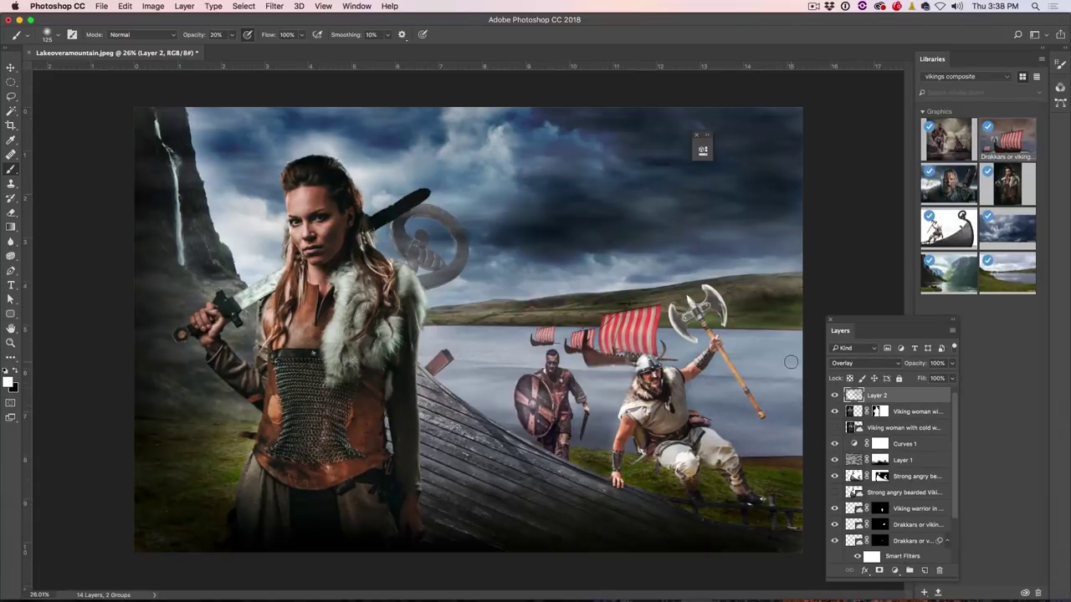
# - Dodge the clouds, the waterfall cliff and the grass with a soft 500-pixel white brush at 20% opacity
pyautogui.press(']')
pyautogui.press(']')
pyautogui.press(']')
pyautogui.press(']')
pyautogui.press(']')
pyautogui.press(']')
pyautogui.moveTo(772, 239); pyautogui.dragTo(610, 239)
pyautogui.moveTo(180, 168); pyautogui.dragTo(209, 469)
pyautogui.moveTo(585, 469)
pyautogui.mouseDown()
pyautogui.moveTo(610, 478)
pyautogui.moveTo(619, 456)
pyautogui.mouseUp()
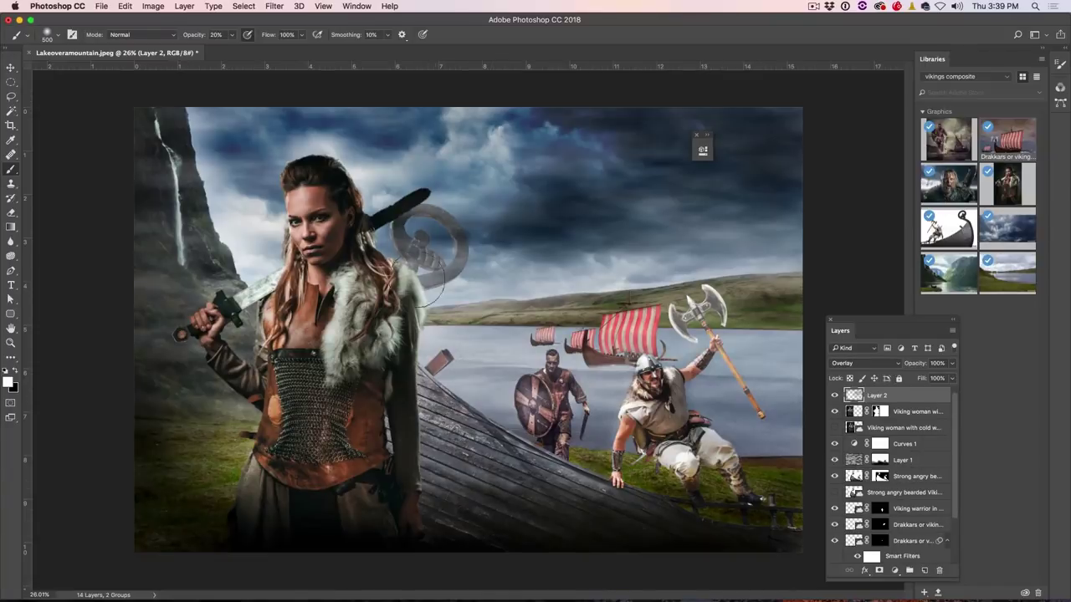
# - Create a new layer clipped to the masked bearded Viking layer and set the brush opacity to 100%
pyautogui.press('0')
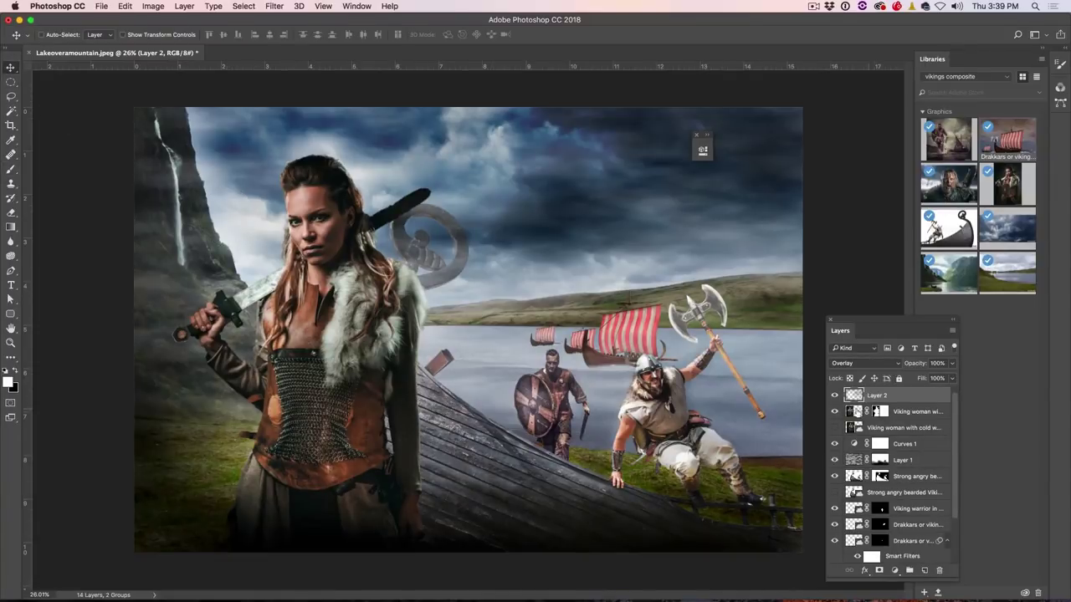
pyautogui.click(869, 415)
pyautogui.click(835, 476)
pyautogui.click(833, 476)
pyautogui.click(851, 476)
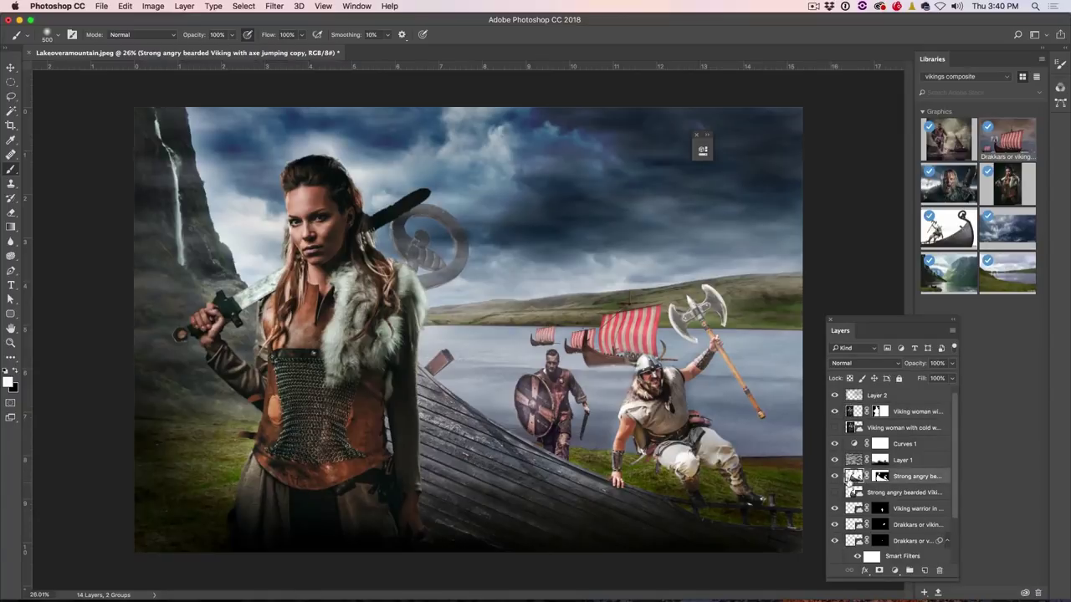
pyautogui.click(923, 570)
pyautogui.keyDown('alt'); pyautogui.click(858, 484); pyautogui.keyUp('alt')
pyautogui.click(834, 476)
pyautogui.click(834, 476)
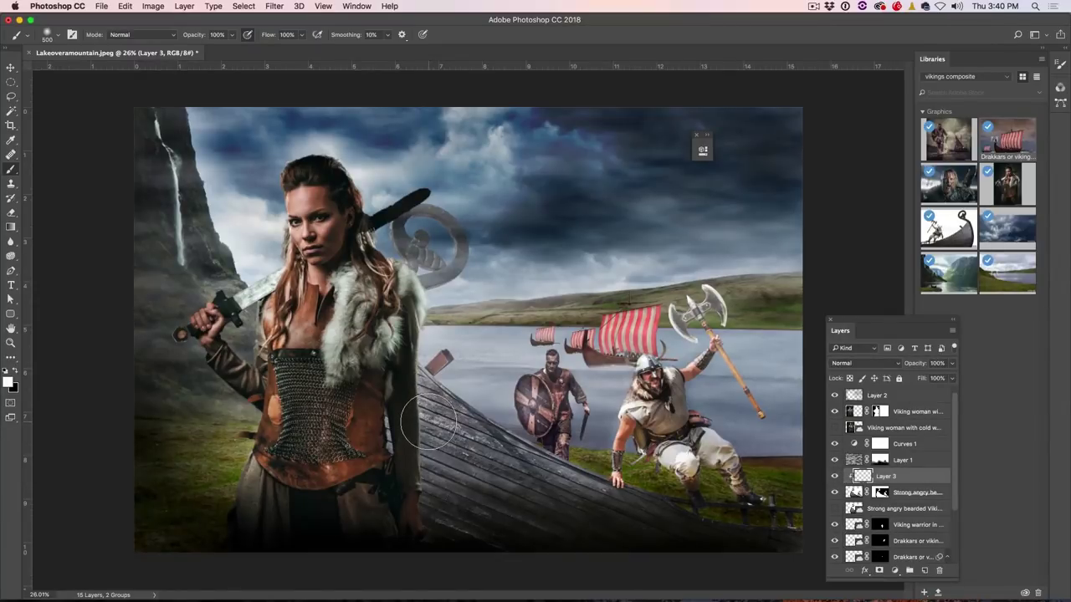
# - Paint a black shadow on the ship's hull beside the Viking woman with the soft 500-pixel brush
pyautogui.press('x')
pyautogui.moveTo(425, 427)
pyautogui.mouseDown()
pyautogui.moveTo(431, 393)
pyautogui.moveTo(426, 569)
pyautogui.mouseUp()
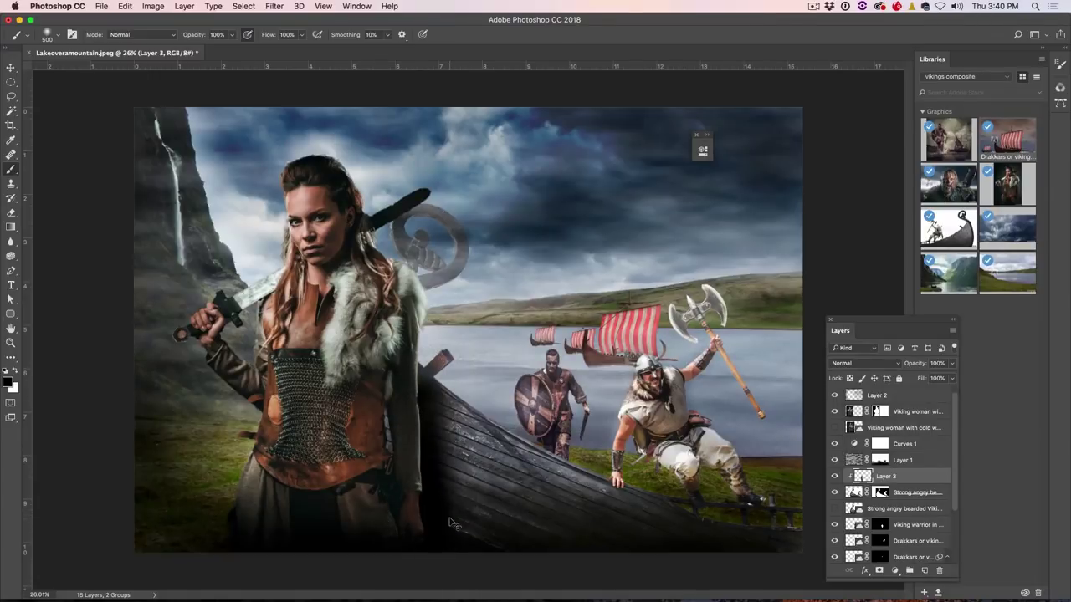
pyautogui.moveTo(411, 368)
pyautogui.mouseDown()
pyautogui.moveTo(435, 418)
pyautogui.moveTo(448, 524)
pyautogui.mouseUp()
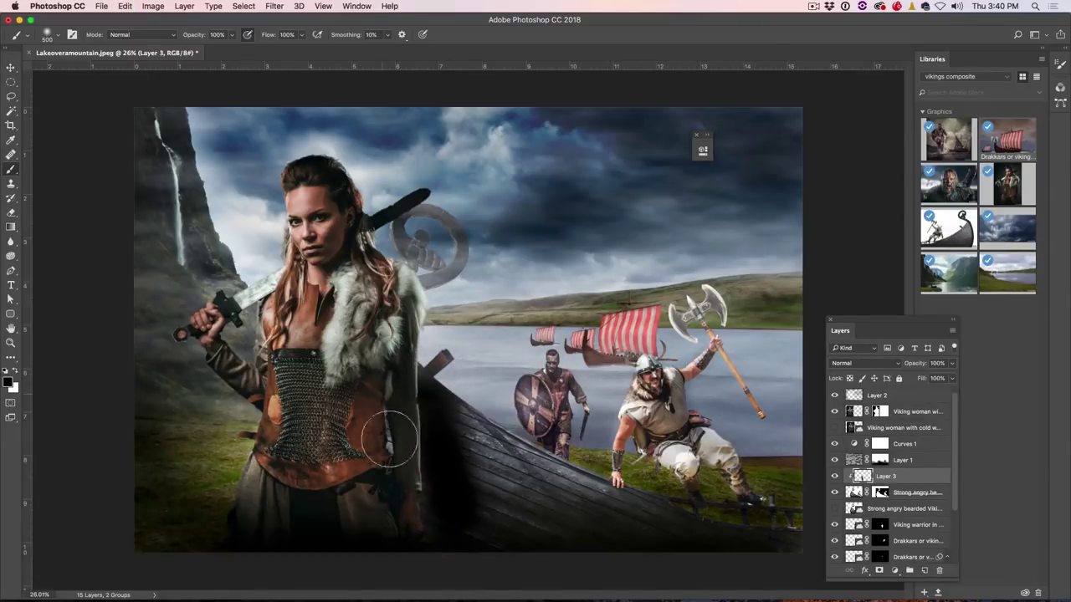
pyautogui.moveTo(429, 394); pyautogui.dragTo(466, 514)
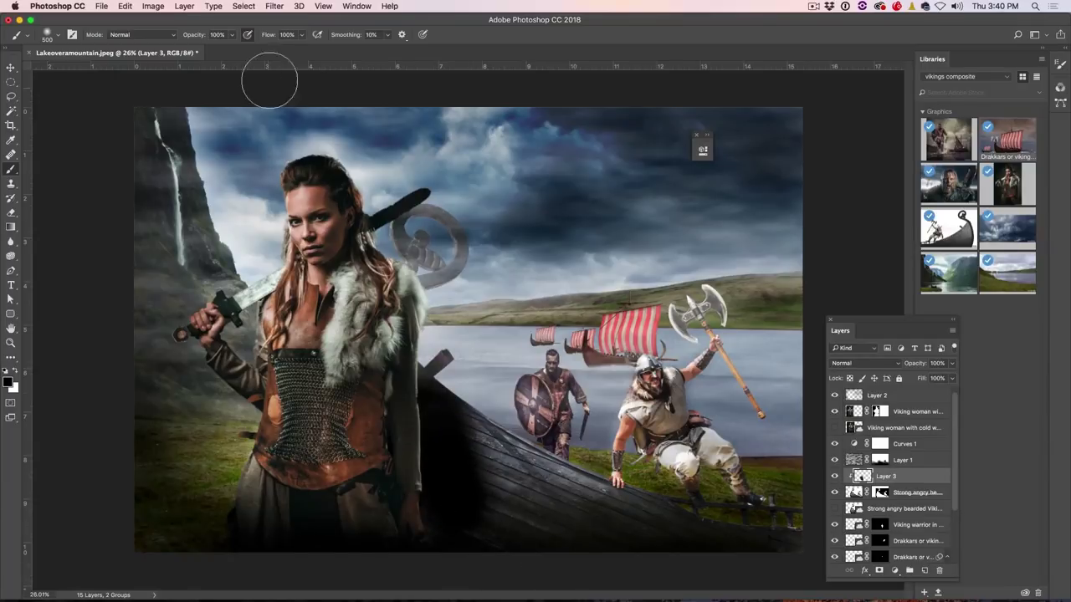
# - Soften the painted hull shadow with a Gaussian Blur of 61.9 pixels radius
pyautogui.click(282, 6)
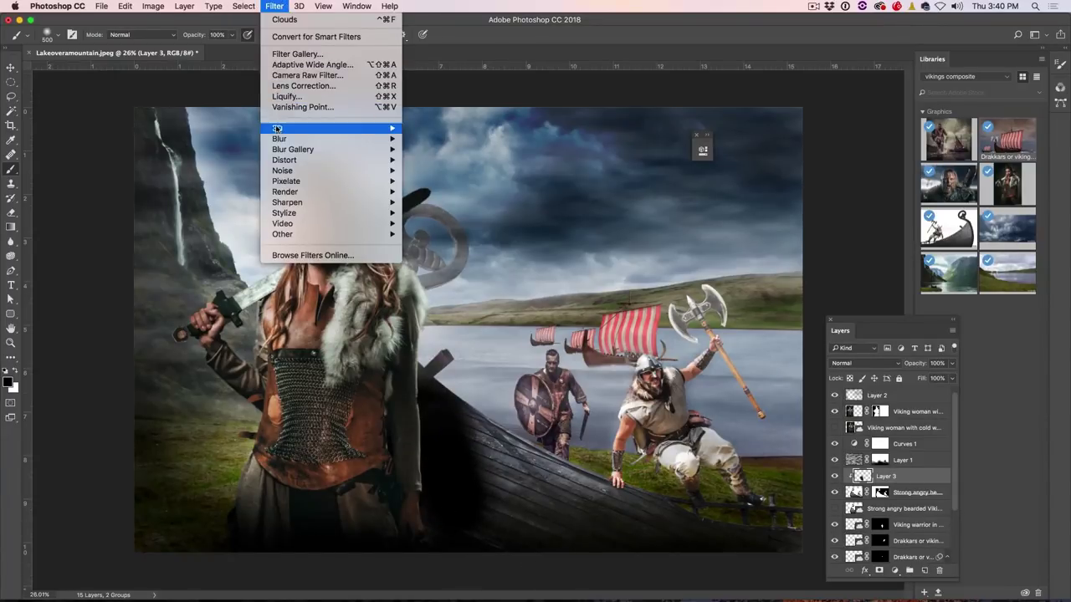
pyautogui.moveTo(360, 138)
pyautogui.click(441, 181)
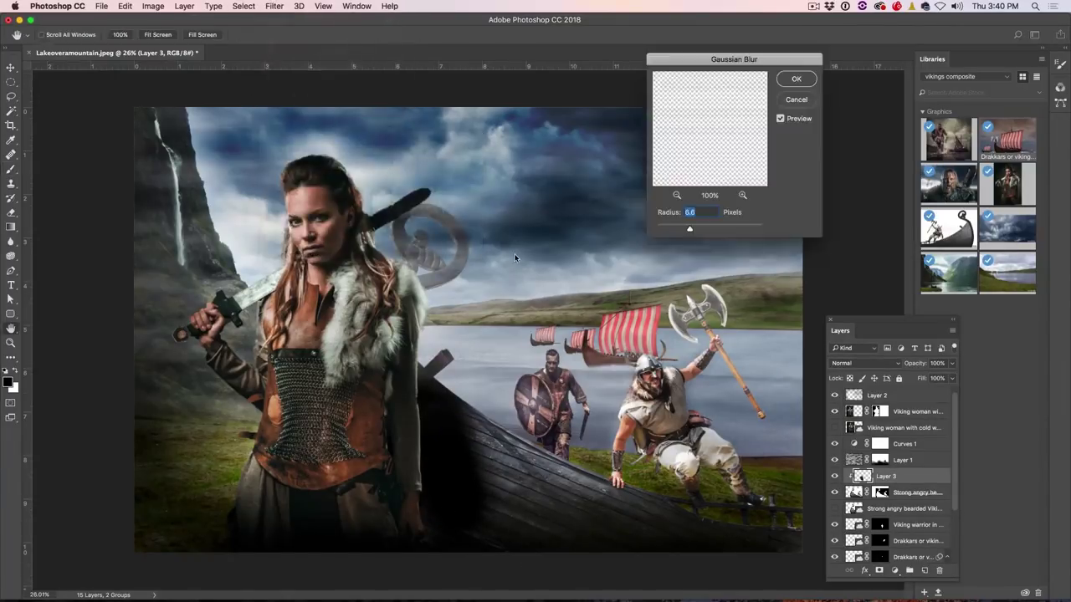
pyautogui.moveTo(690, 228); pyautogui.dragTo(717, 230)
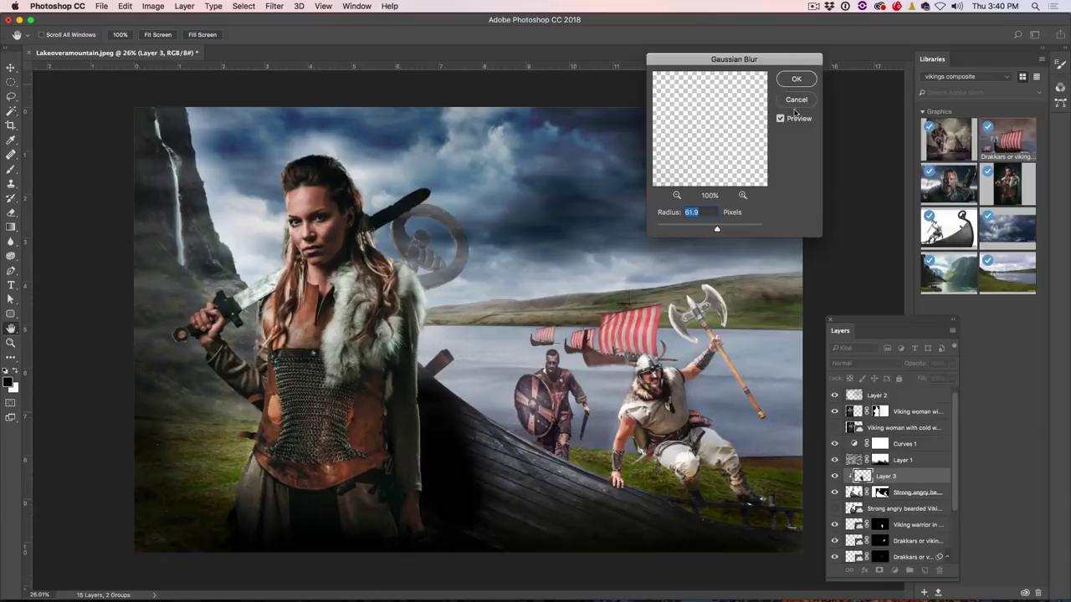
pyautogui.press('Return')
# - Set the clipped shadow layer to Multiply blending at 50% opacity
pyautogui.press('b')
pyautogui.click(892, 365)
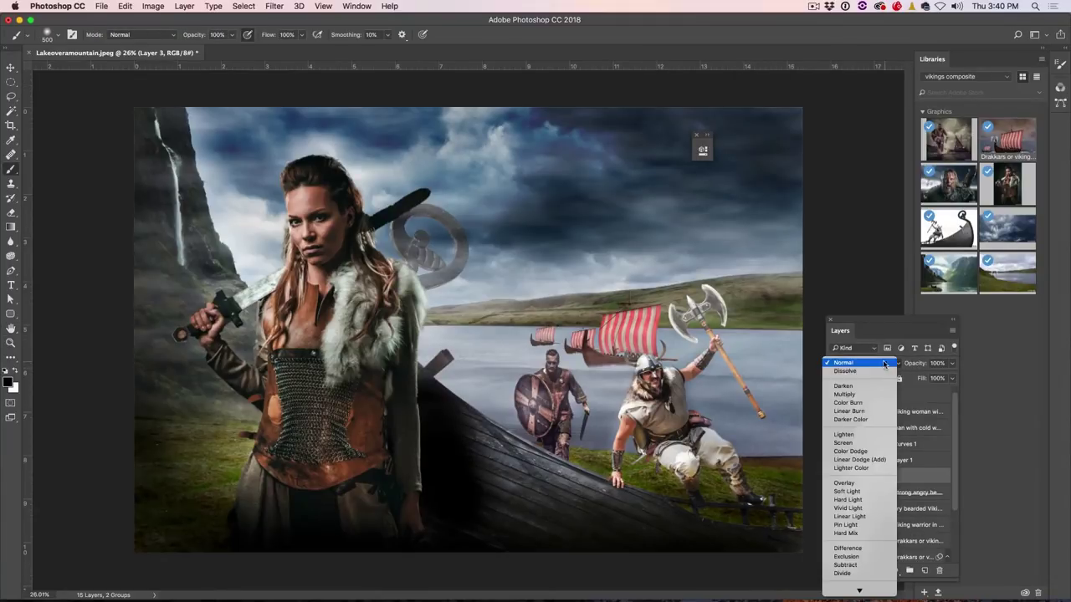
pyautogui.click(877, 395)
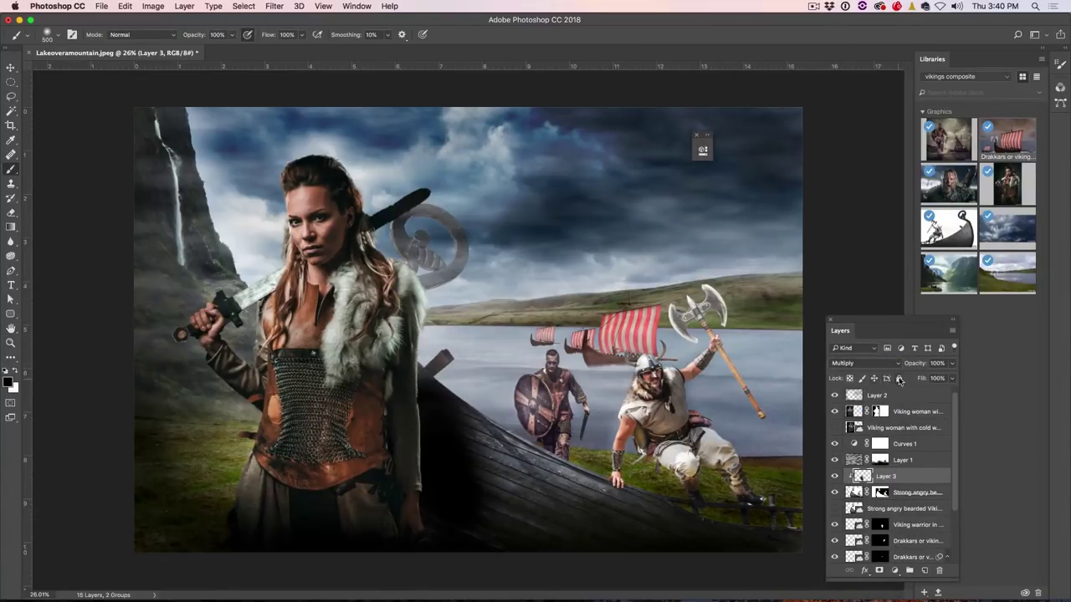
pyautogui.moveTo(912, 365); pyautogui.dragTo(865, 365)
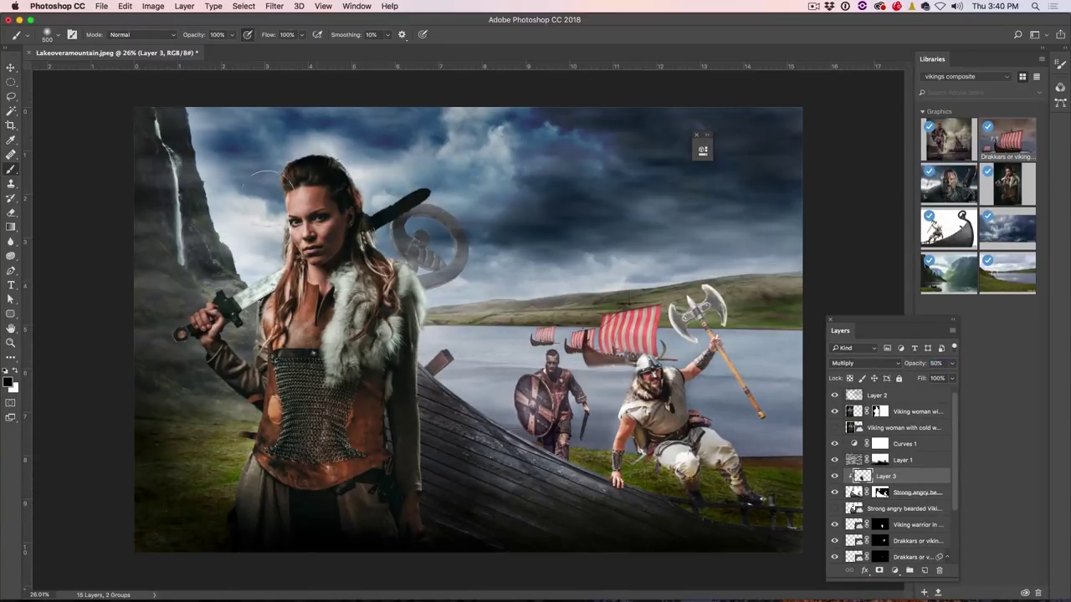
# - Add a Solid Color fill layer in blue 0043ed above the Overlay dodge-and-burn layer
pyautogui.click(11, 68)
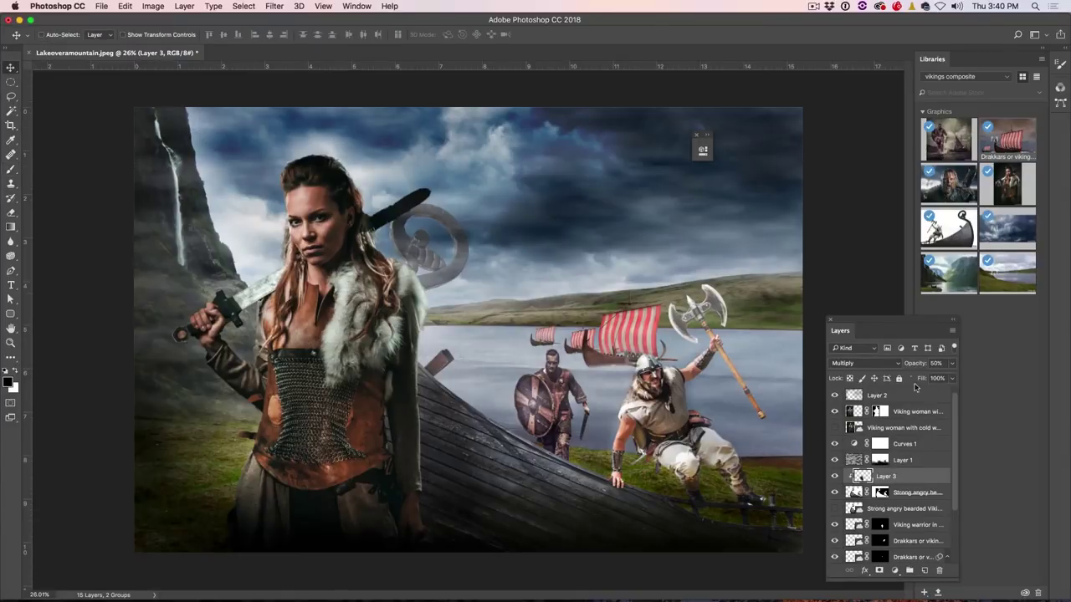
pyautogui.click(913, 399)
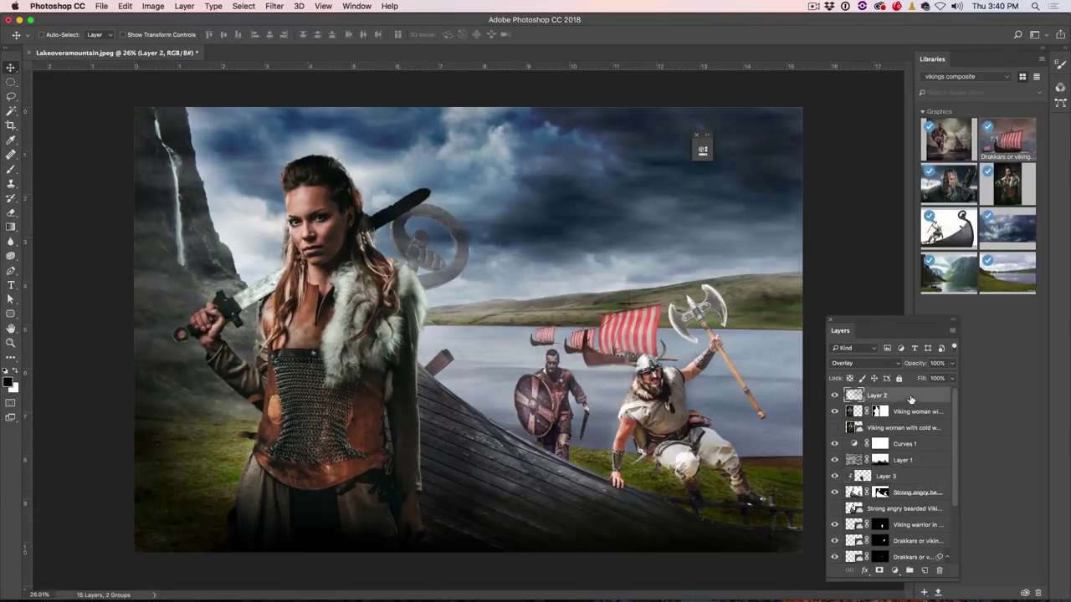
pyautogui.click(896, 573)
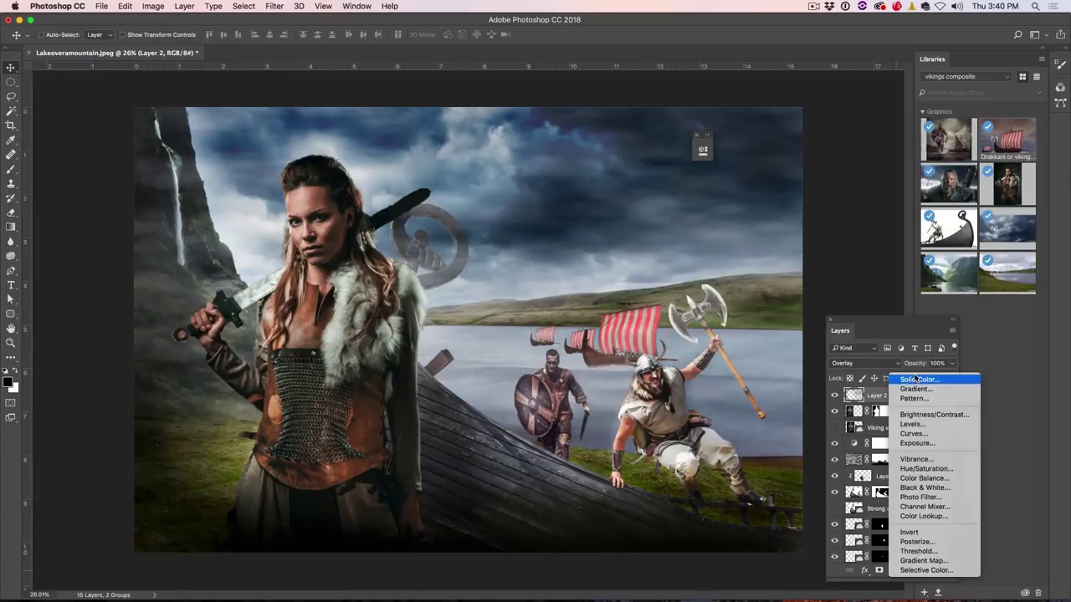
pyautogui.click(914, 377)
pyautogui.click(843, 289)
pyautogui.click(826, 247)
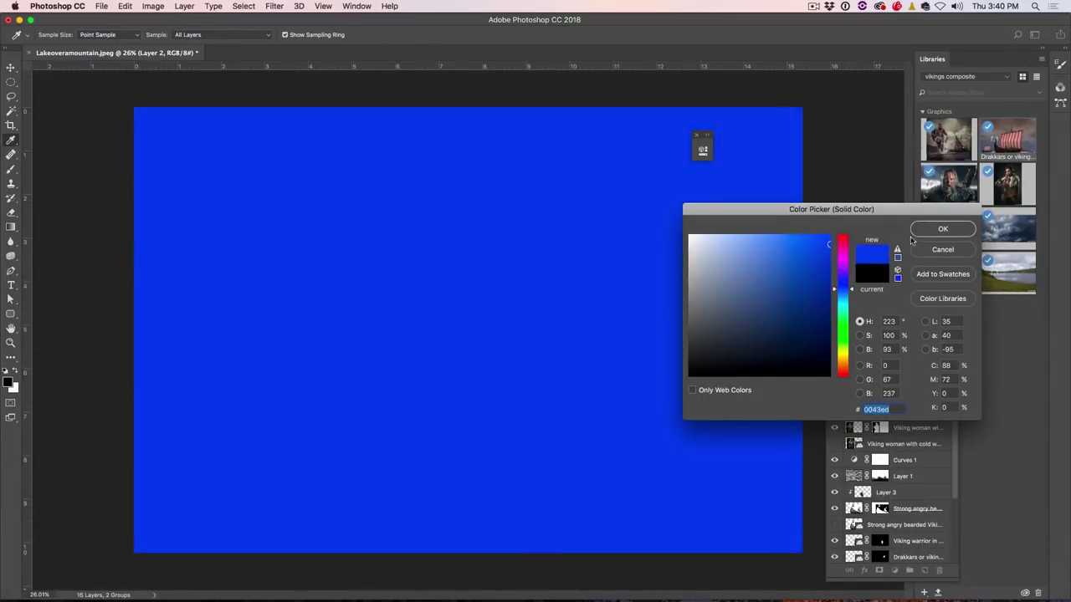
pyautogui.click(942, 228)
# - Set the color fill layer to Color blending at 11% opacity
pyautogui.click(868, 362)
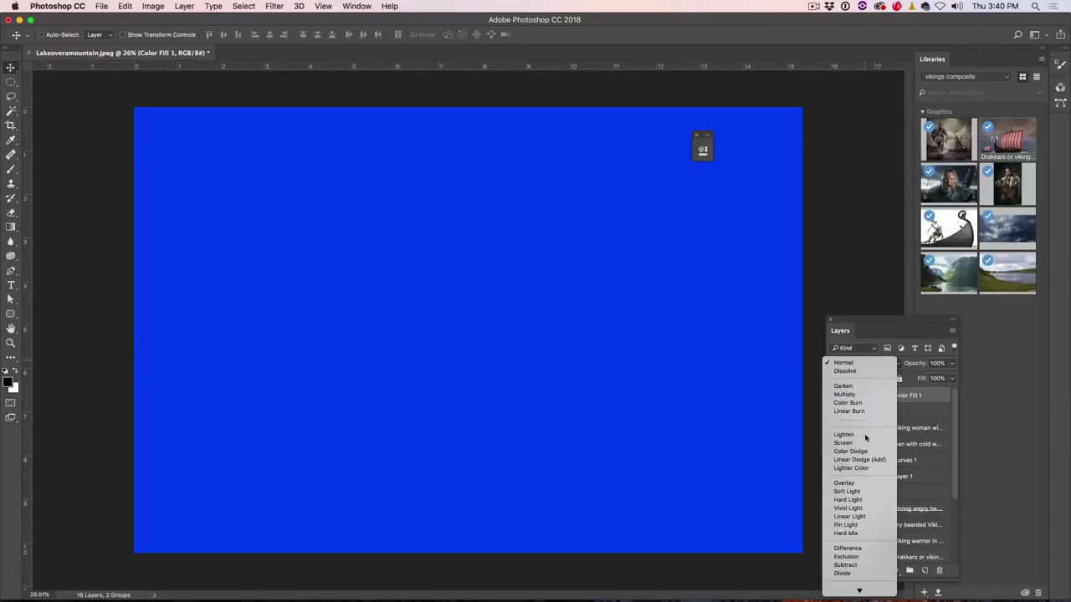
pyautogui.click(865, 583)
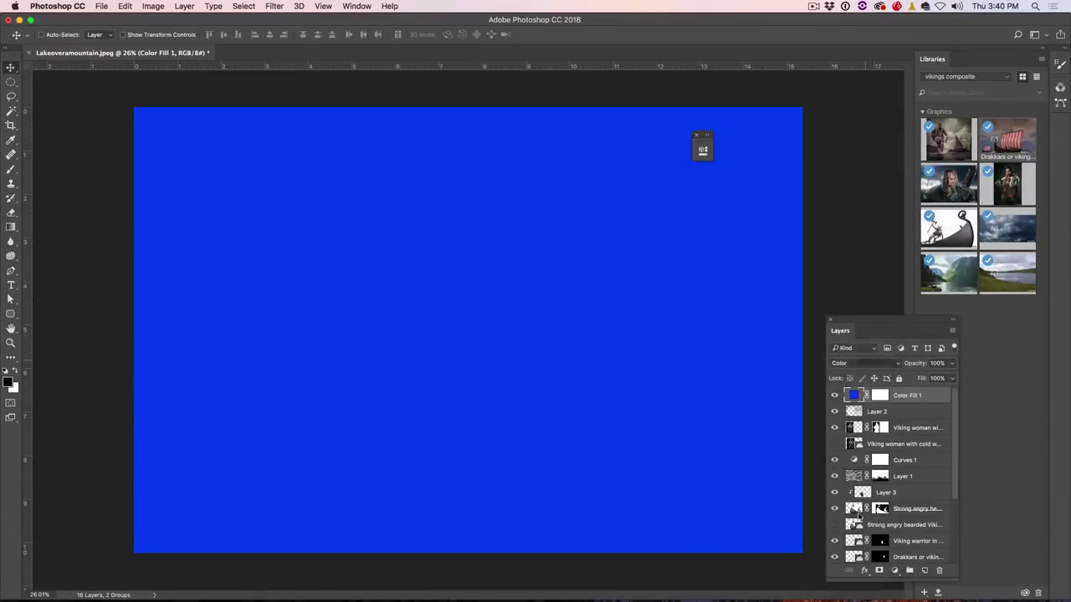
pyautogui.moveTo(916, 363); pyautogui.dragTo(759, 370)
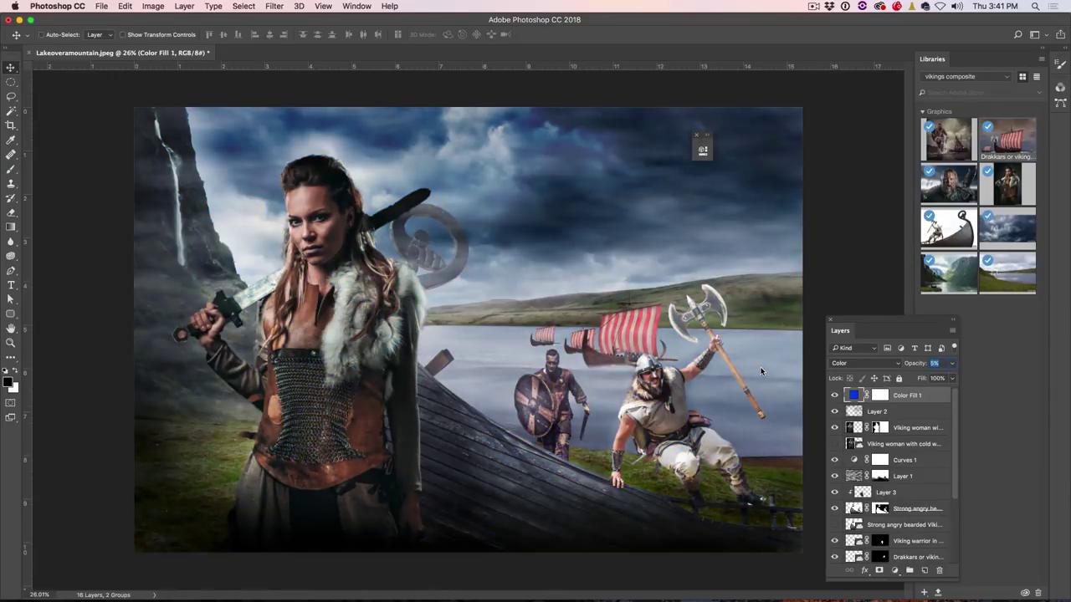
pyautogui.moveTo(764, 366); pyautogui.dragTo(762, 366)
# - Change the fill layer's color to yellow-green ceed00
pyautogui.doubleClick(855, 394)
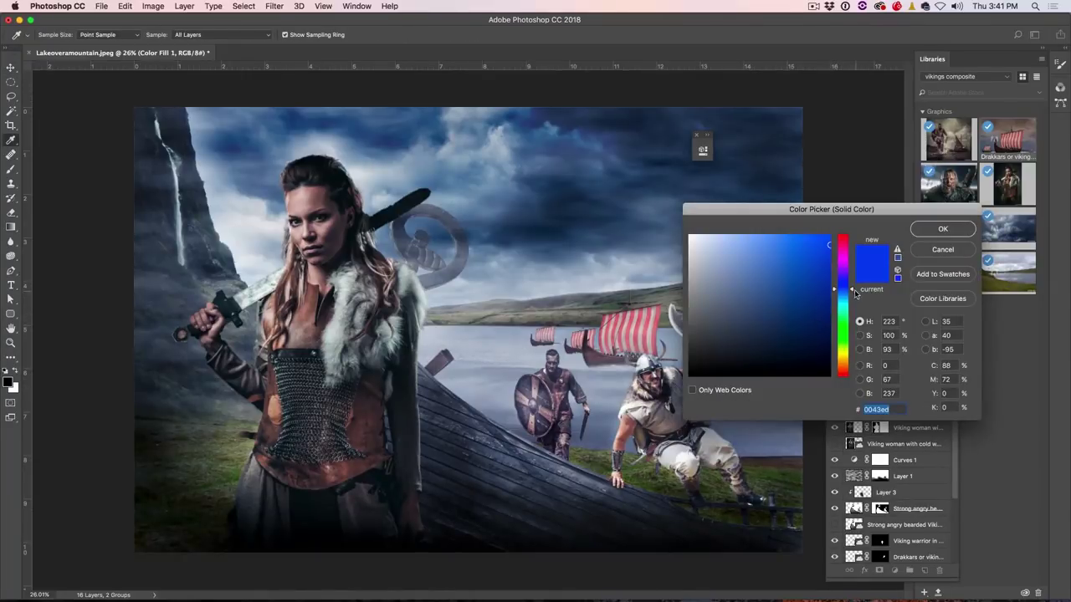
pyautogui.moveTo(853, 289); pyautogui.dragTo(851, 352)
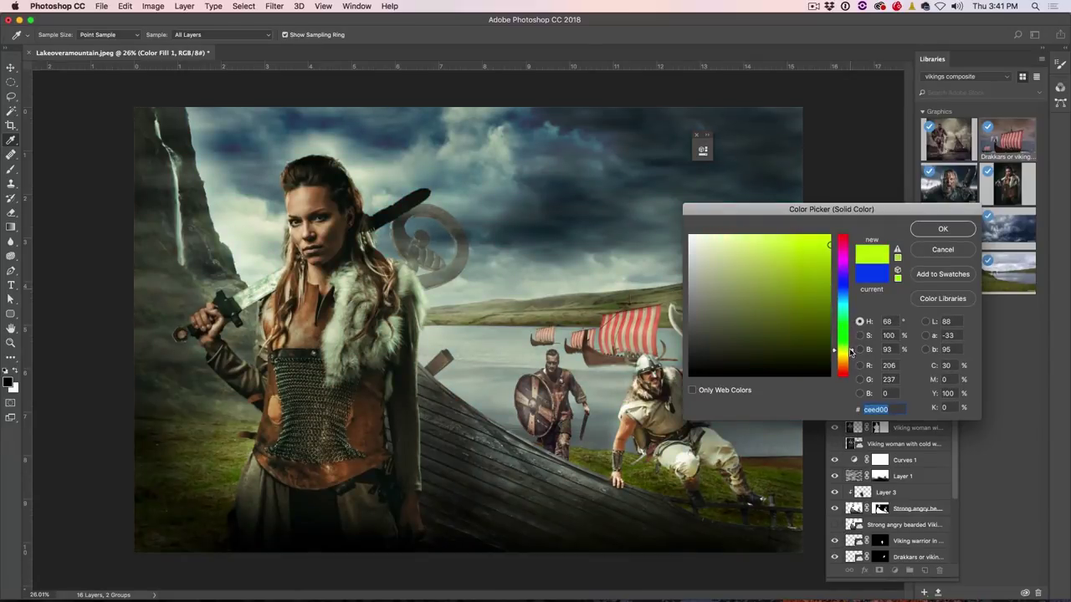
pyautogui.click(930, 231)
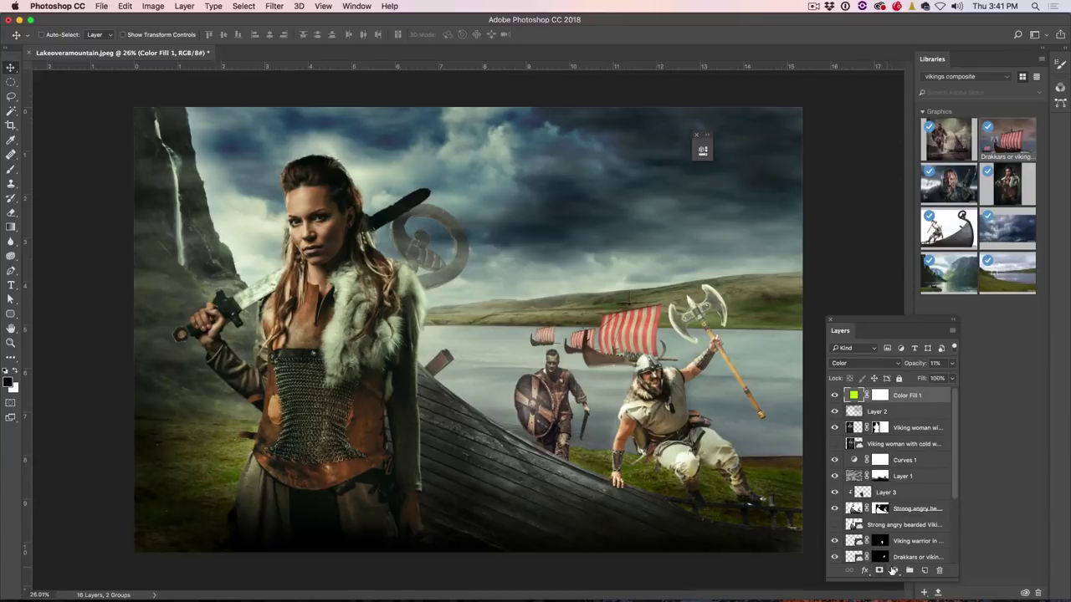
# - Add a Hue/Saturation adjustment layer above the color fill and slightly lower its master saturation
pyautogui.click(894, 570)
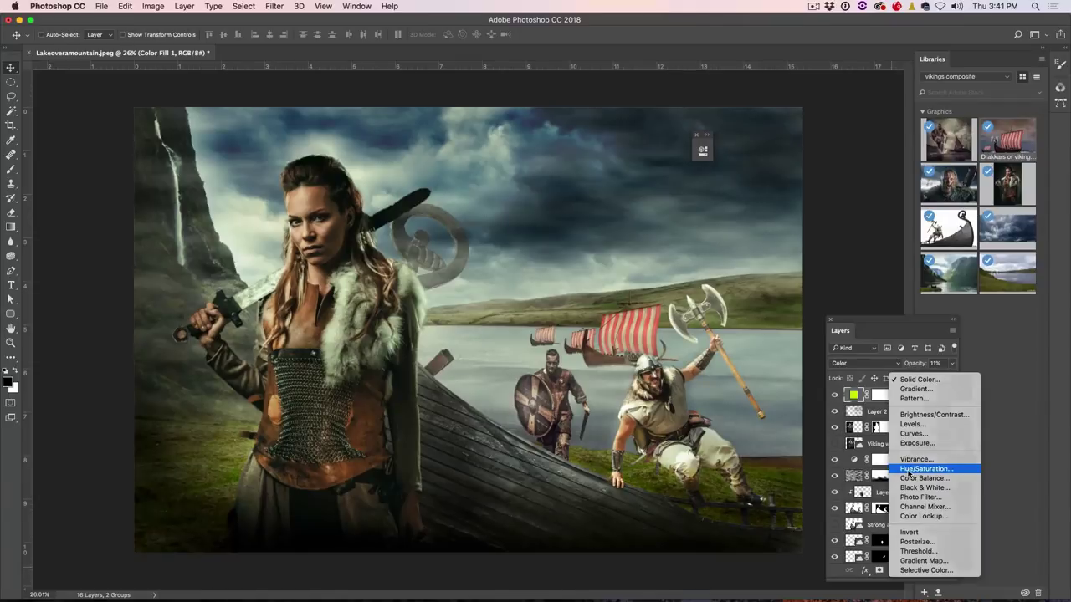
pyautogui.click(916, 468)
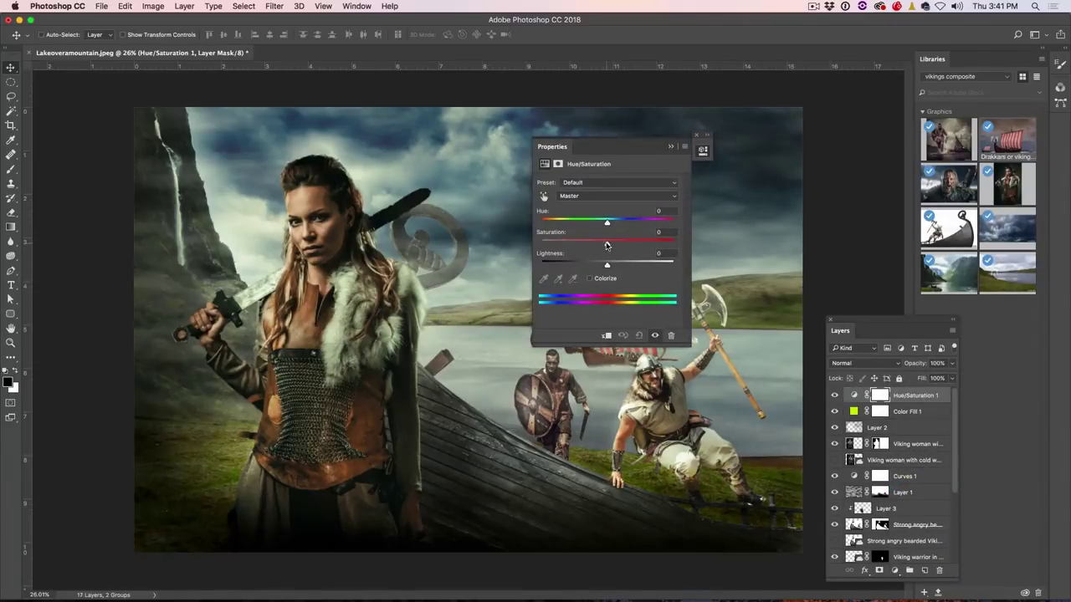
pyautogui.moveTo(599, 244); pyautogui.dragTo(602, 245)
# - Examine the finished composite in full-screen mode, fitted to the screen
pyautogui.press('f')
pyautogui.moveTo(856, 325); pyautogui.dragTo(1008, 325)
pyautogui.press('f')
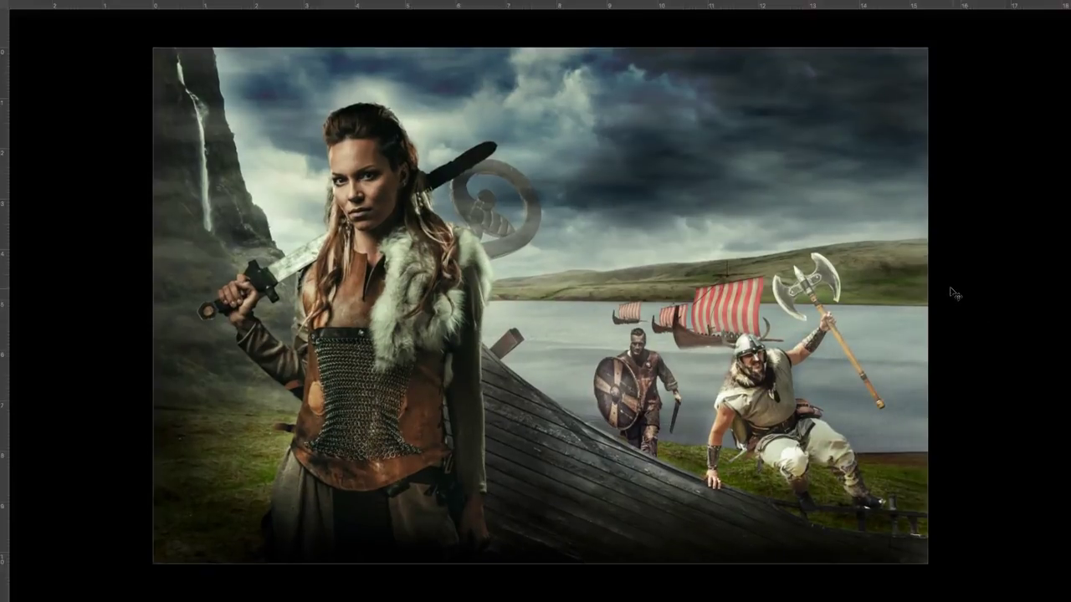
pyautogui.hotkey('ctrl', '0')
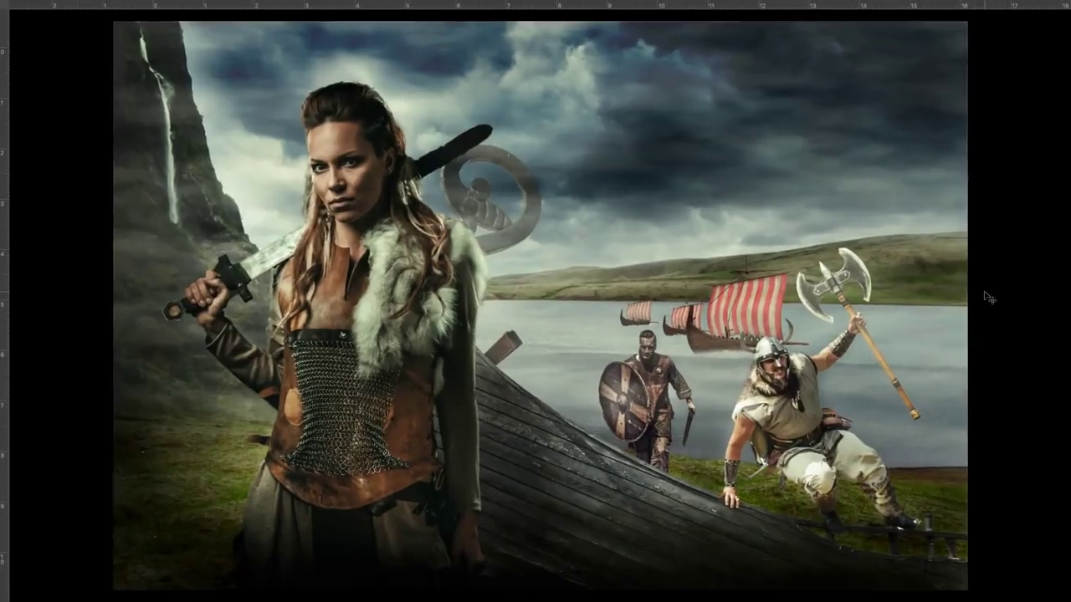